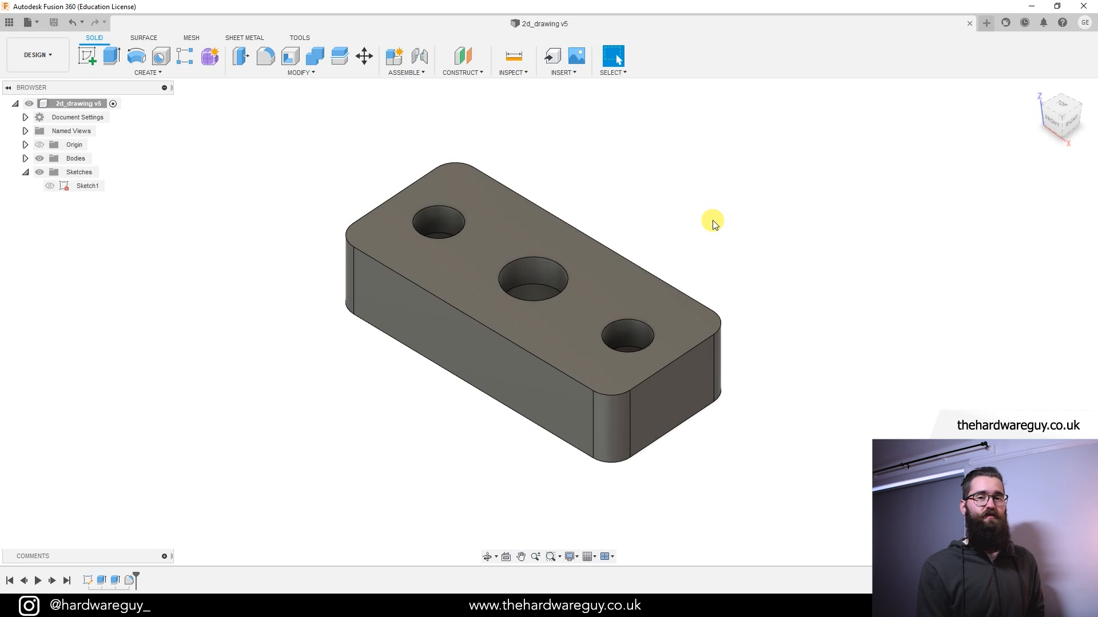
- Start a new drawing from the current design, with the full assembly as its contents
{"action": "middle_click_drag", "start_coordinate": [713, 224], "coordinate": [299, 351], "text": "shift"}
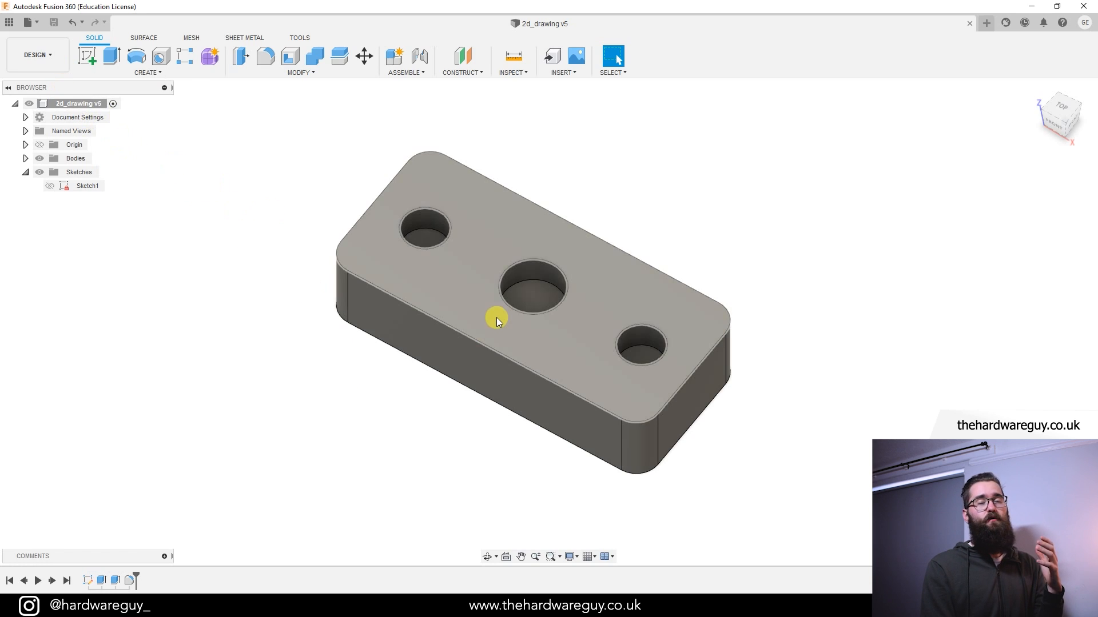
{"action": "left_click", "coordinate": [59, 64]}
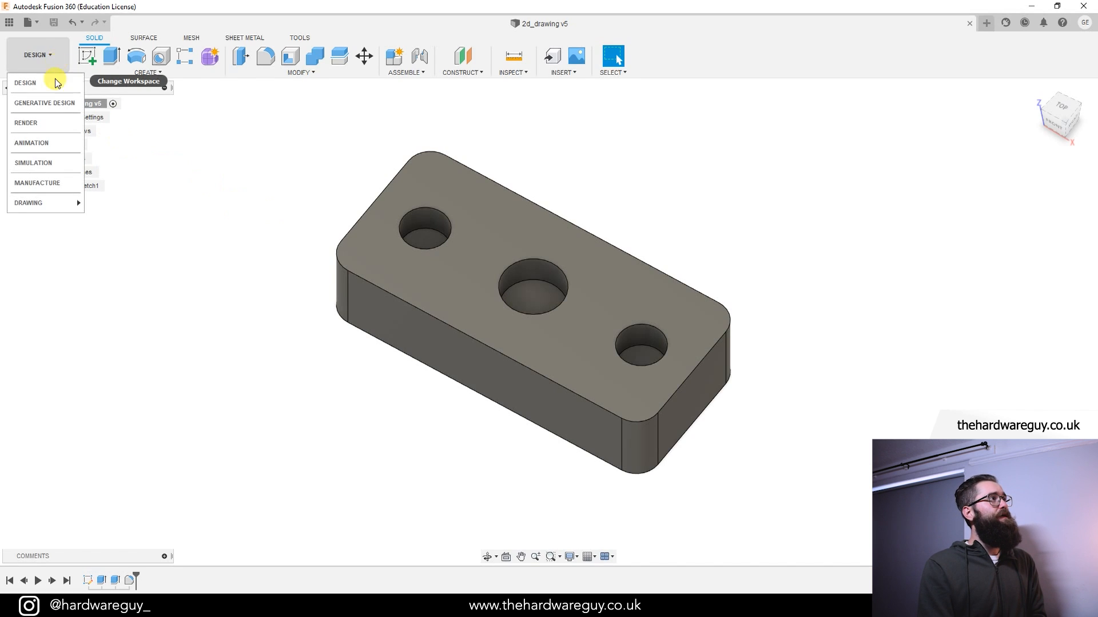
{"action": "mouse_move", "coordinate": [60, 207]}
{"action": "left_click", "coordinate": [112, 206]}
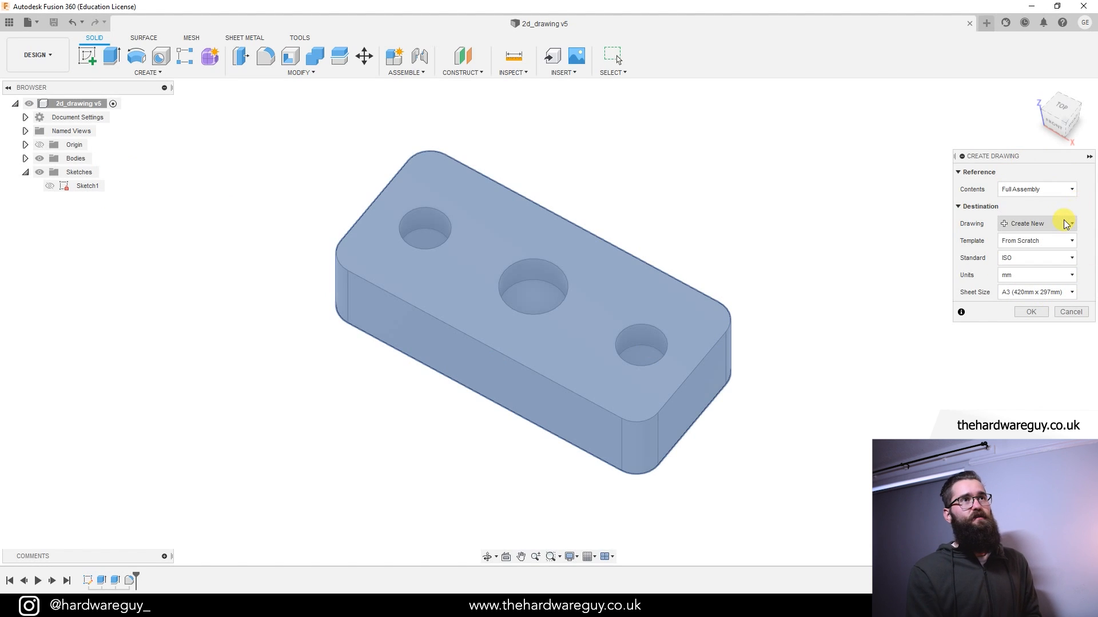
{"action": "left_click", "coordinate": [1037, 190]}
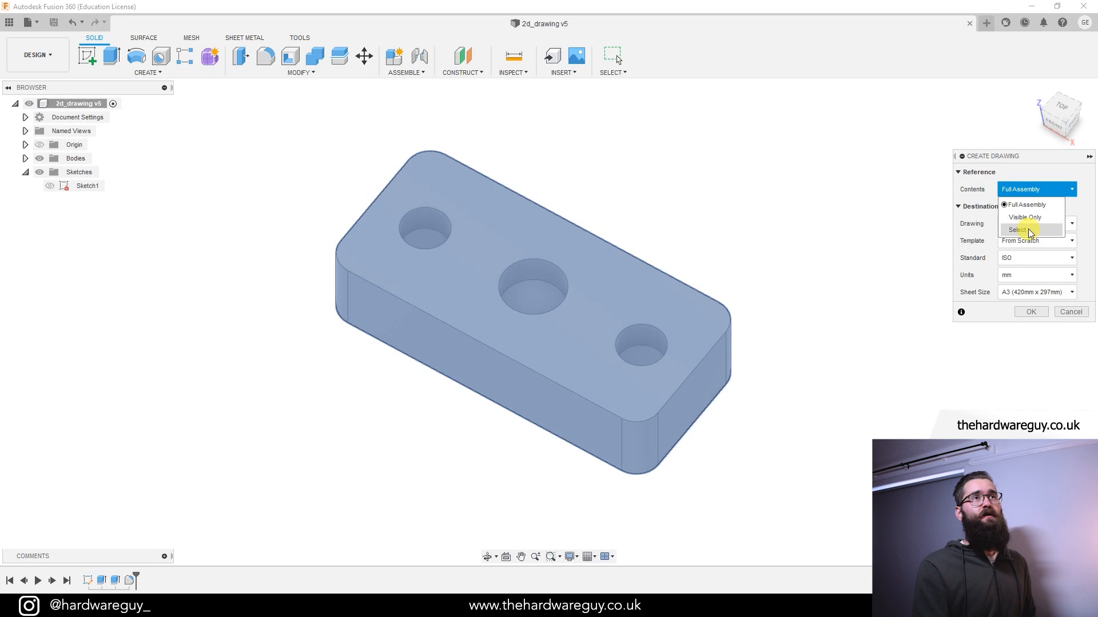
{"action": "left_click", "coordinate": [1030, 230]}
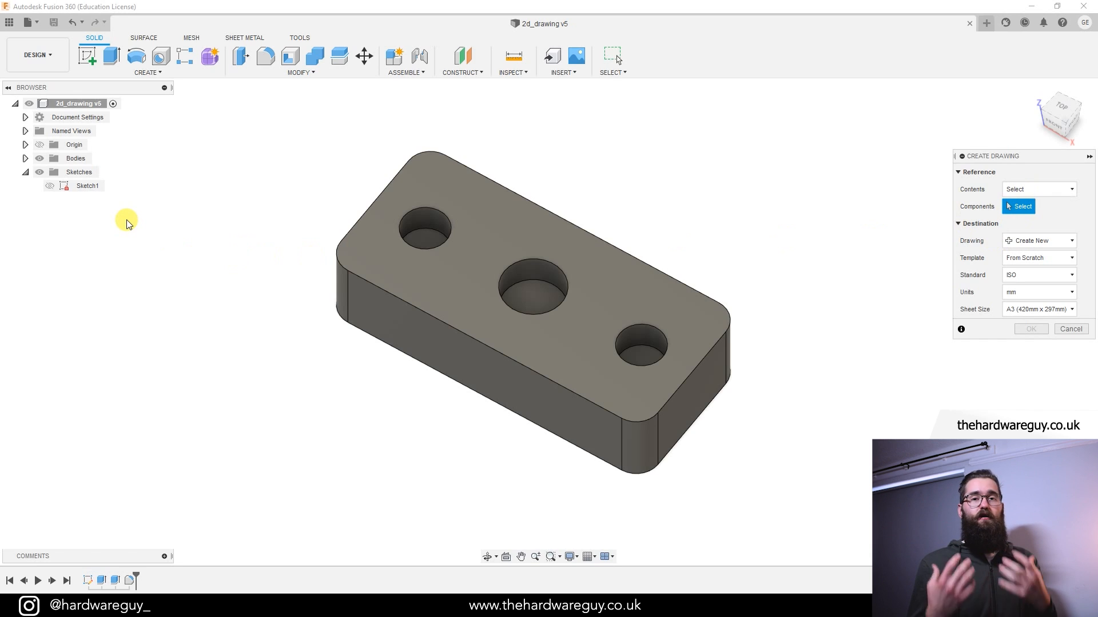
{"action": "left_click", "coordinate": [1029, 194]}
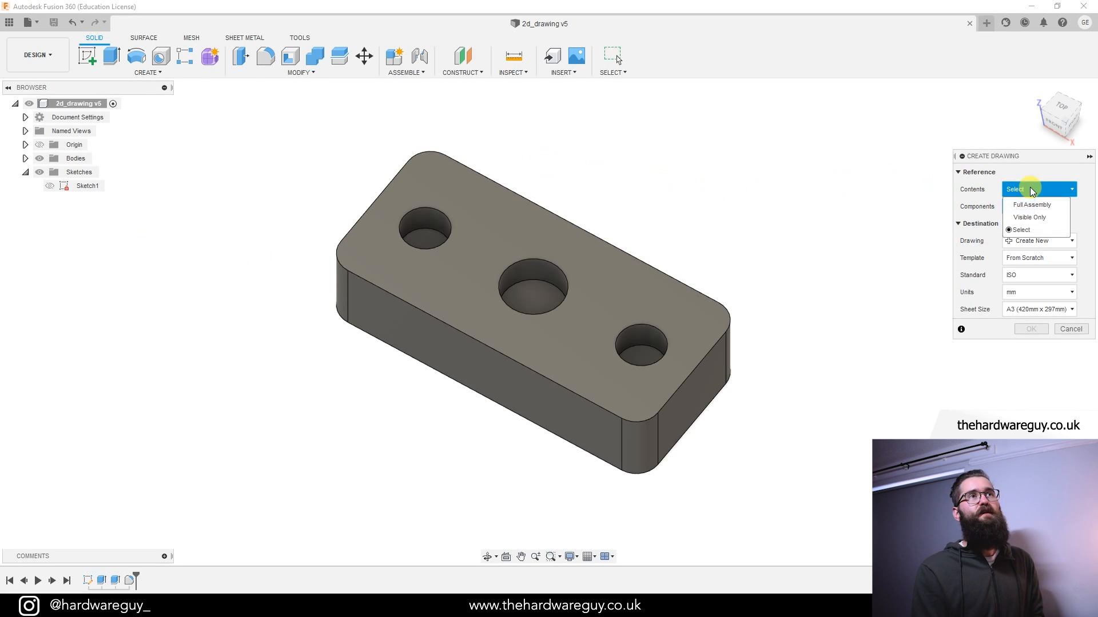
{"action": "left_click", "coordinate": [1029, 205]}
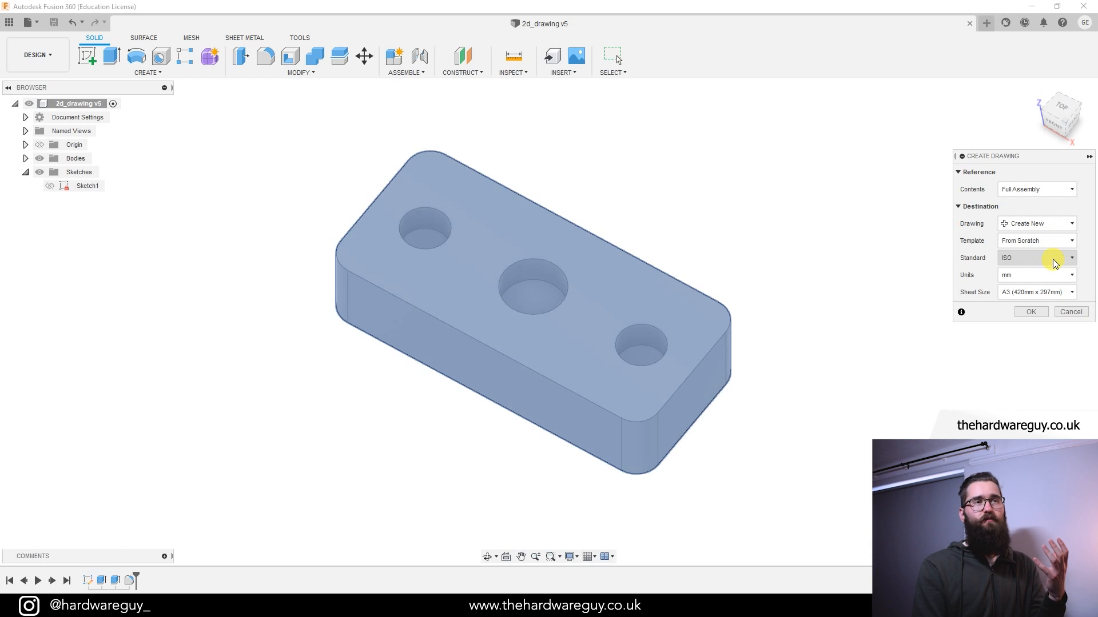
- Try the ASME drawing standard and its sheet sizes, and return the standard to ISO
{"action": "left_click", "coordinate": [1045, 292]}
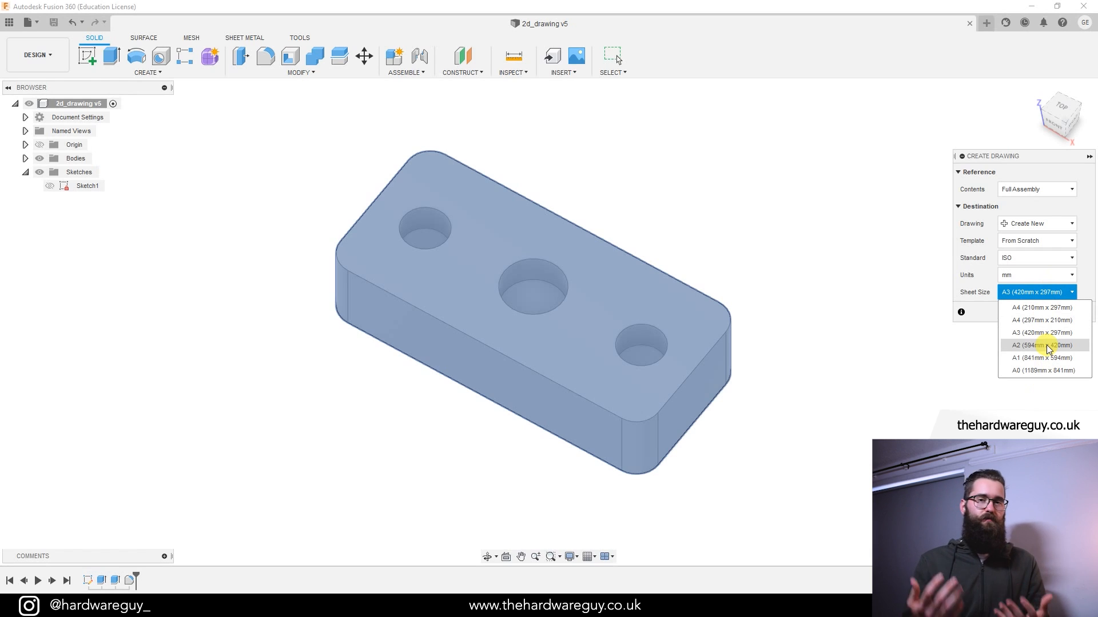
{"action": "left_click", "coordinate": [1029, 259]}
{"action": "left_click", "coordinate": [1022, 274]}
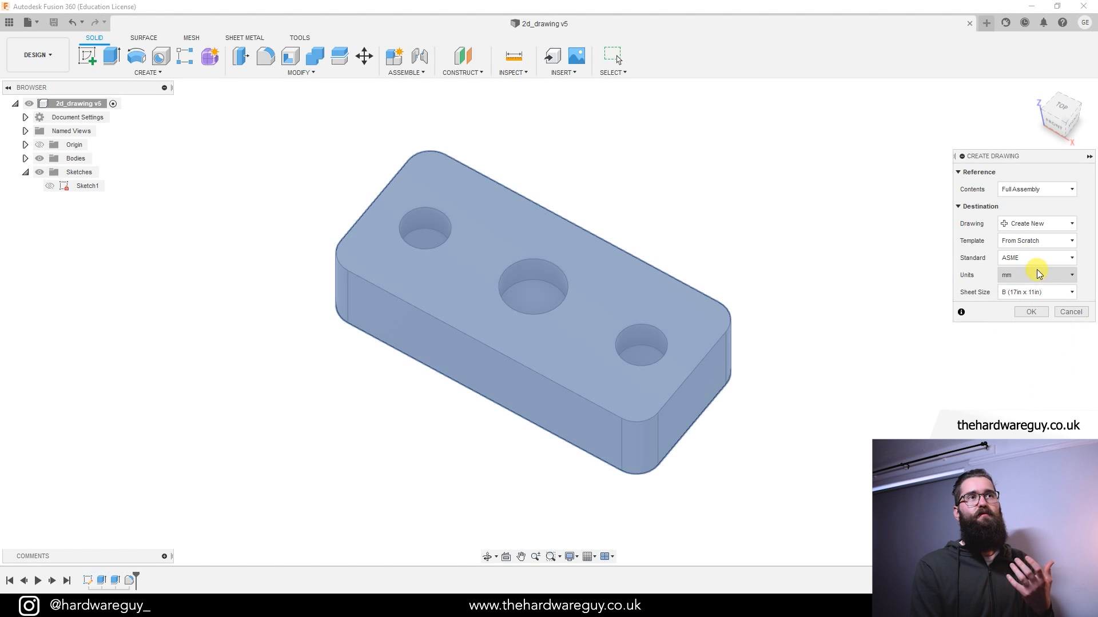
{"action": "left_click", "coordinate": [1039, 293]}
{"action": "left_click", "coordinate": [1036, 292]}
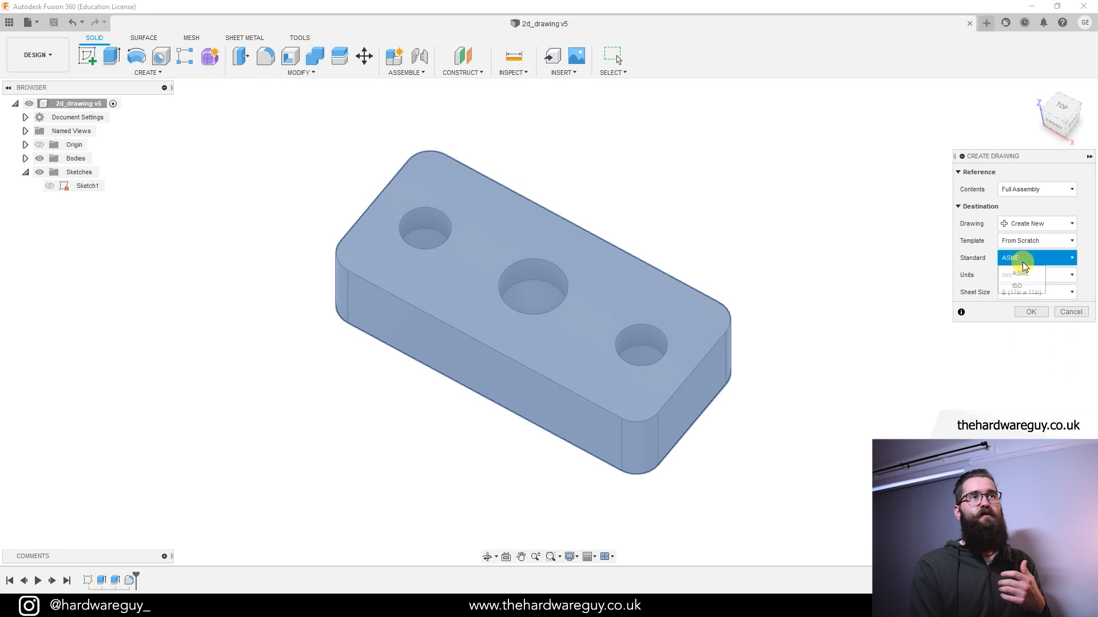
{"action": "left_click", "coordinate": [1029, 259]}
{"action": "left_click", "coordinate": [1026, 285]}
- Set the sheet size to A4 (297mm x 210mm) and create the drawing
{"action": "left_click", "coordinate": [1032, 292]}
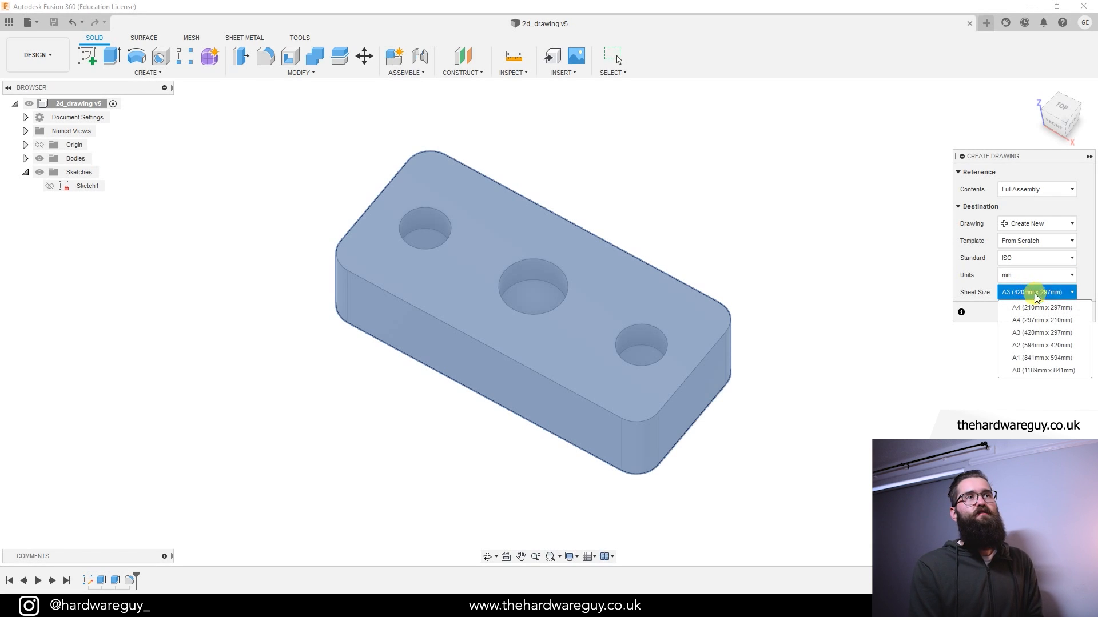
{"action": "left_click", "coordinate": [1040, 321]}
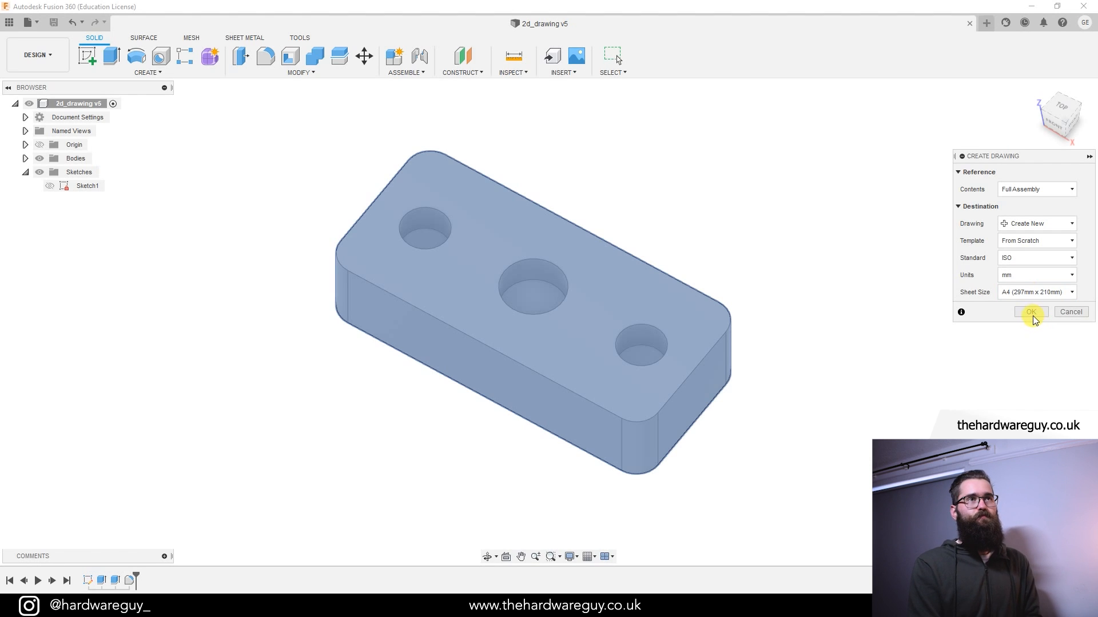
{"action": "left_click", "coordinate": [1030, 312]}
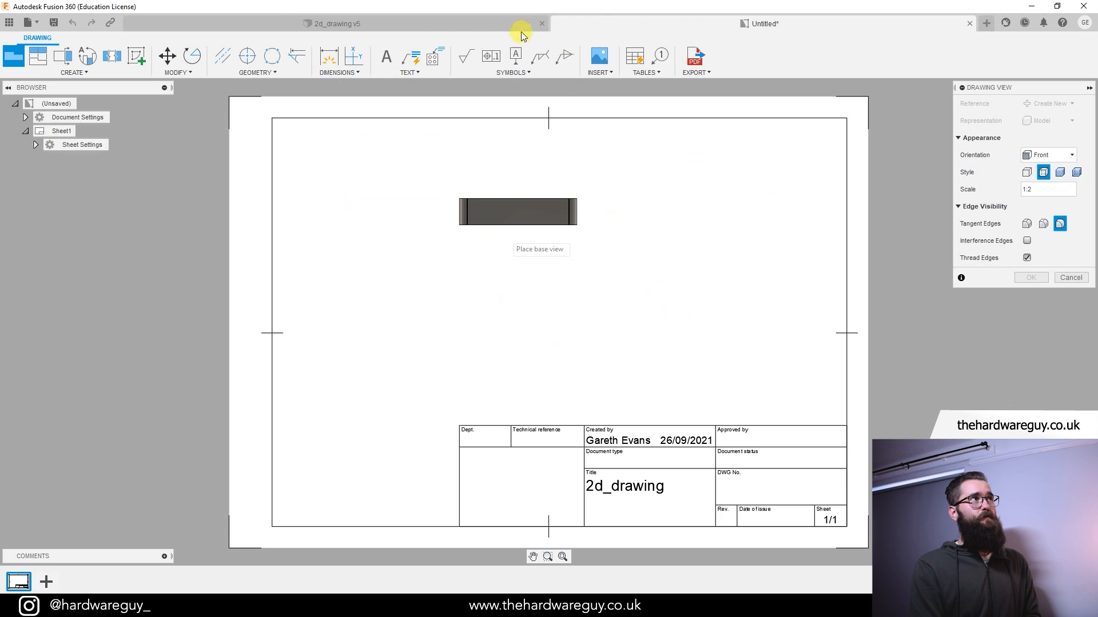
{"action": "left_click", "coordinate": [405, 25]}
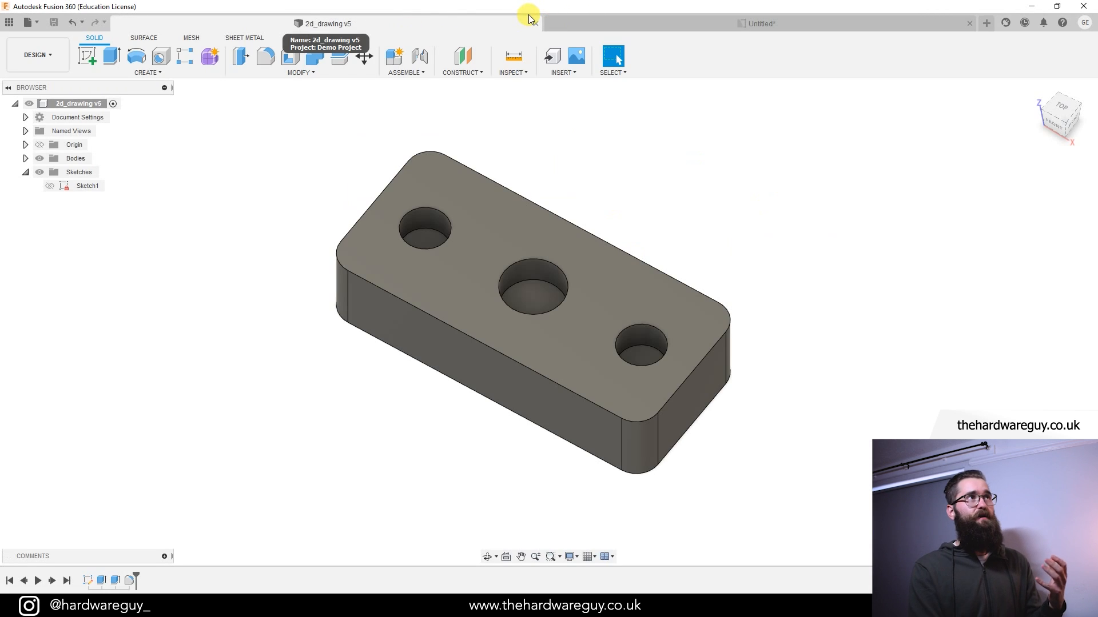
{"action": "left_click", "coordinate": [711, 29]}
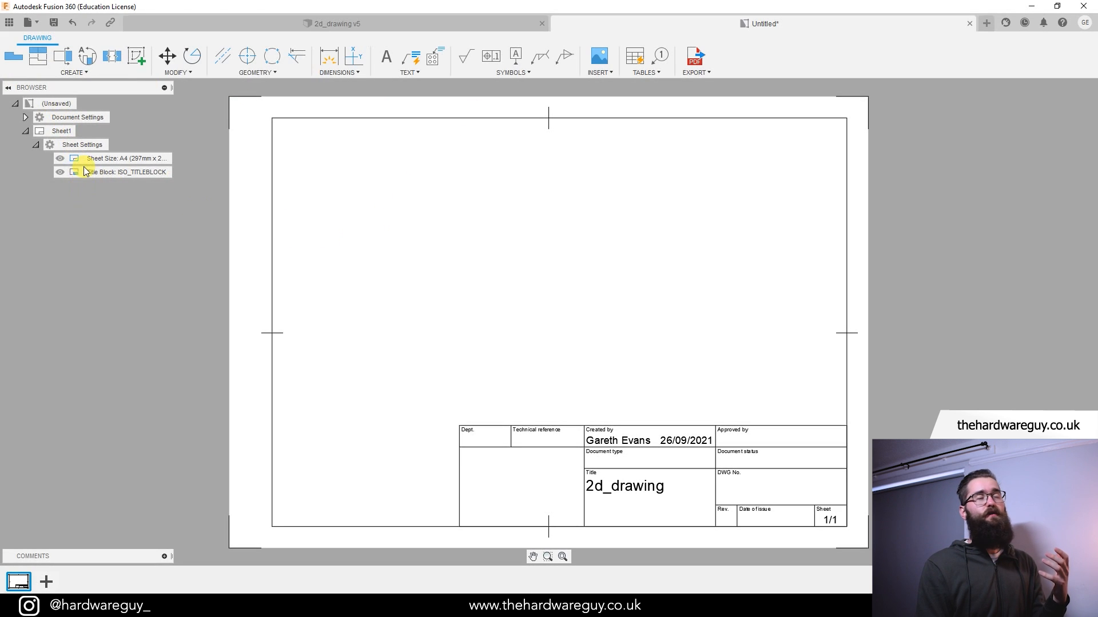
{"action": "left_click", "coordinate": [401, 30]}
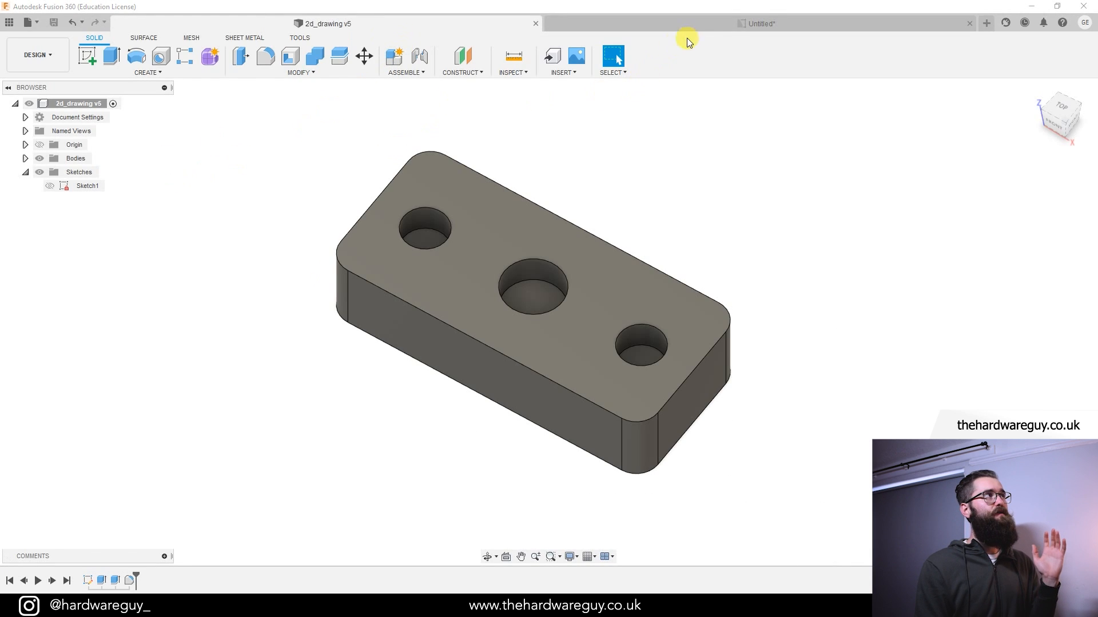
{"action": "left_click", "coordinate": [706, 26]}
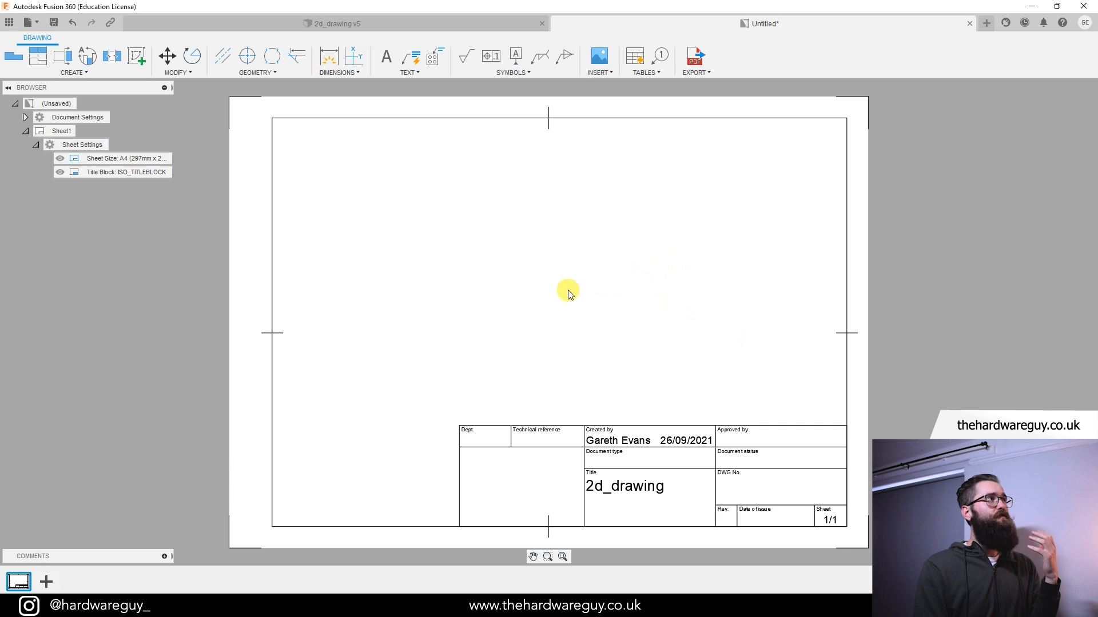
- Review the font and text height options in the drawing's document settings without changing them
{"action": "left_click", "coordinate": [26, 117]}
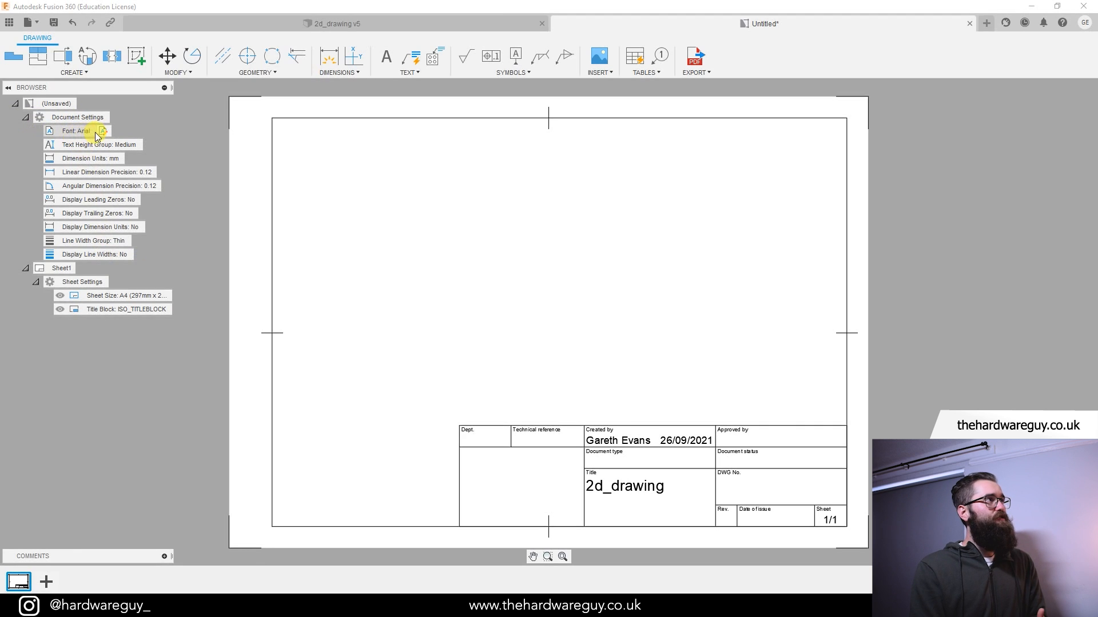
{"action": "left_click", "coordinate": [102, 133]}
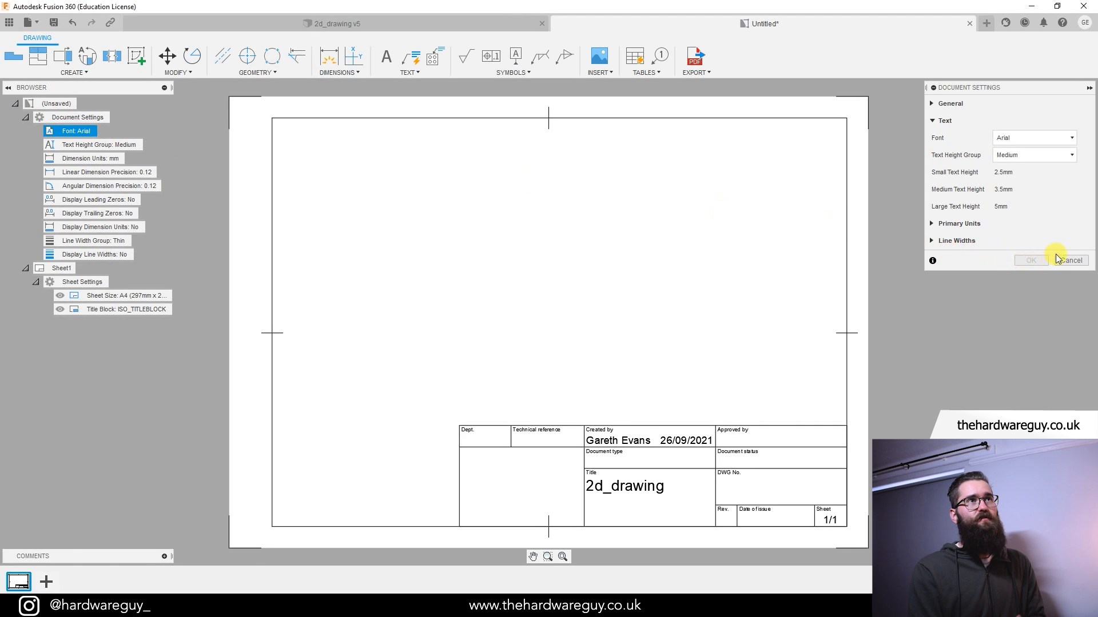
{"action": "left_click", "coordinate": [1073, 262]}
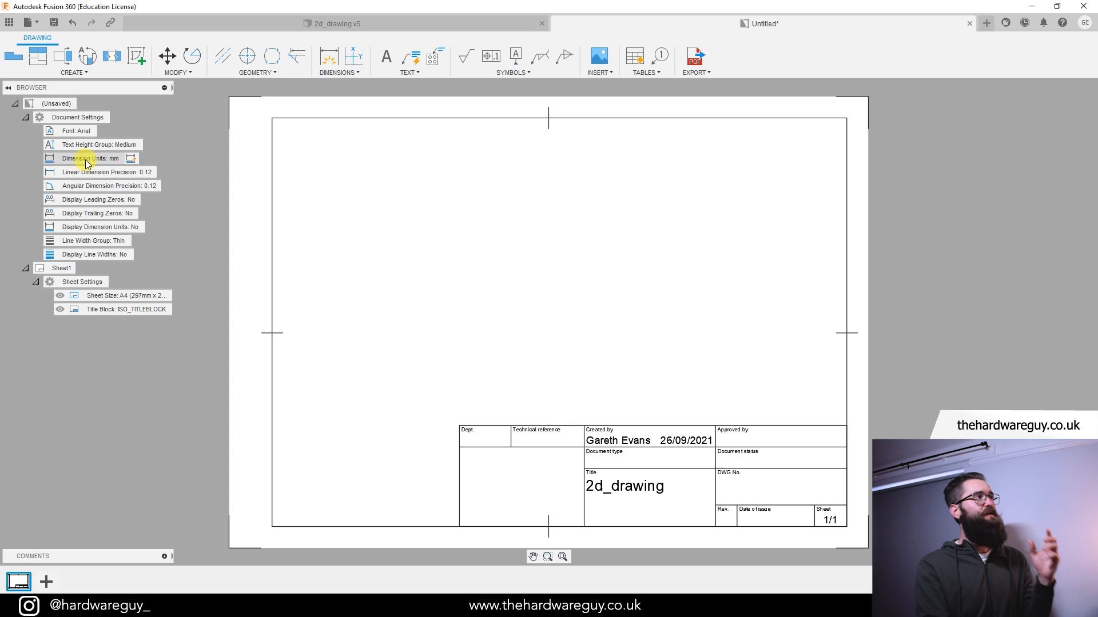
- In the drawing's primary units, keep mm and set both linear and angular precision to 0.123
{"action": "left_click", "coordinate": [130, 163]}
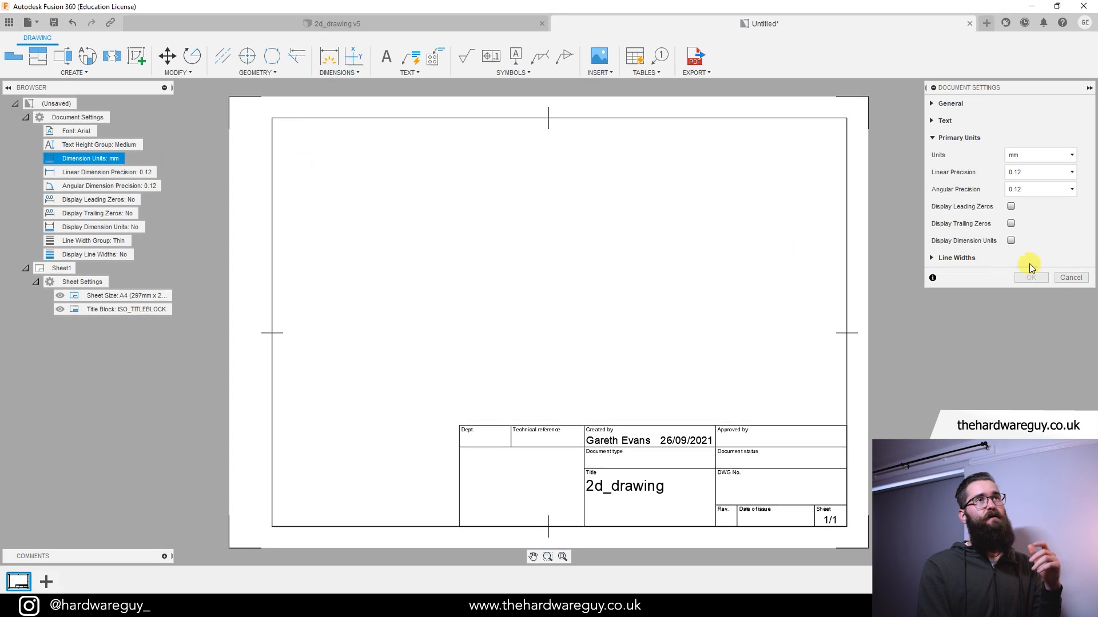
{"action": "left_click", "coordinate": [1033, 155]}
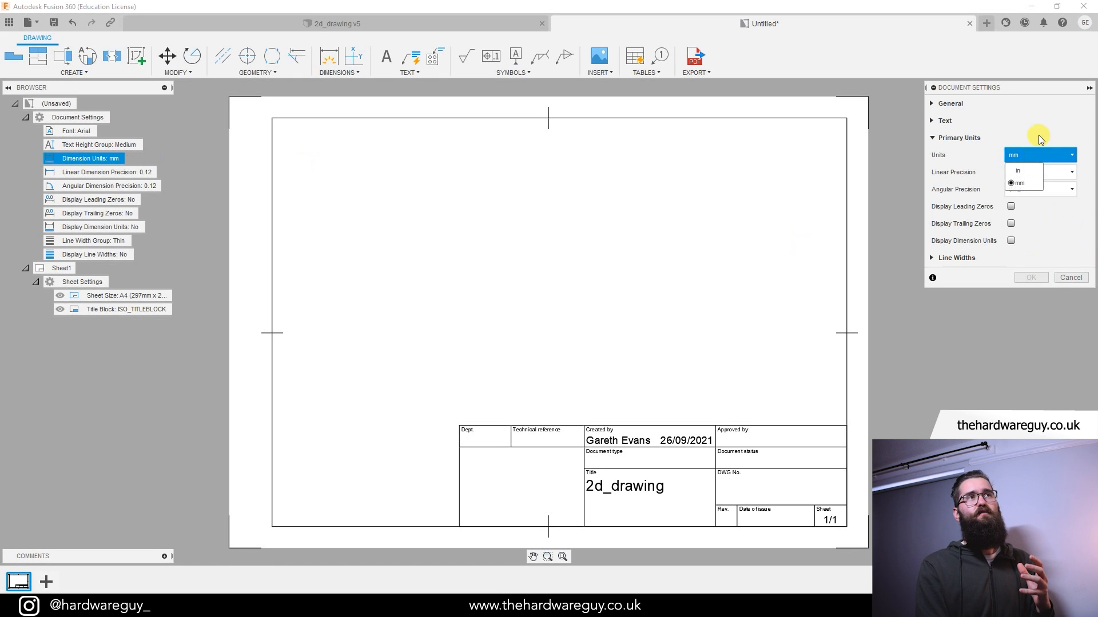
{"action": "left_click", "coordinate": [1020, 183]}
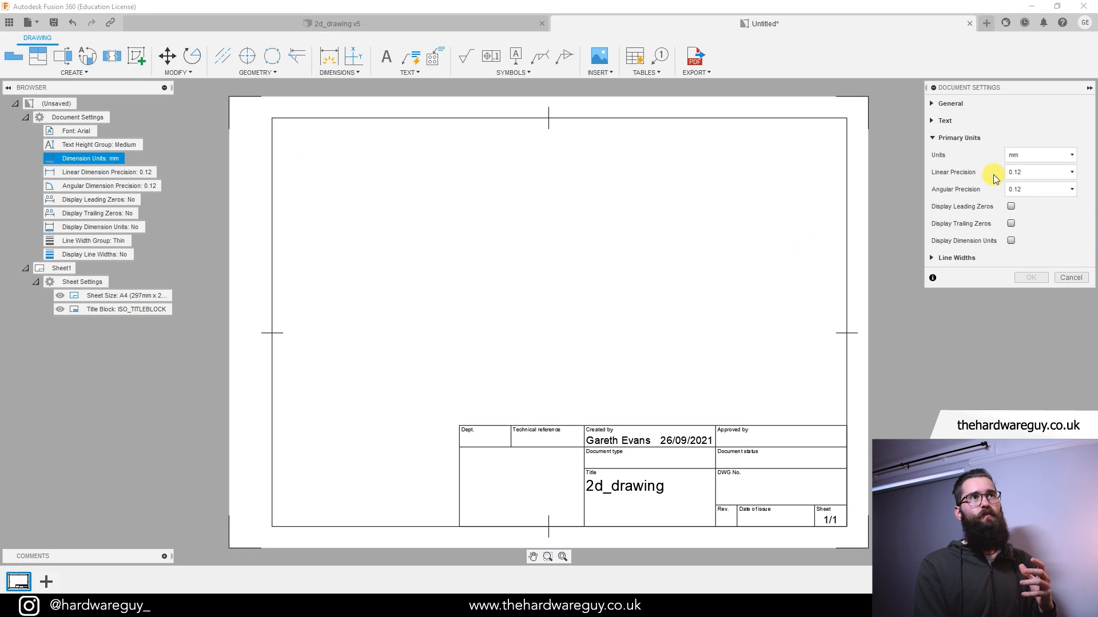
{"action": "left_click", "coordinate": [1049, 183]}
{"action": "left_click", "coordinate": [1048, 227]}
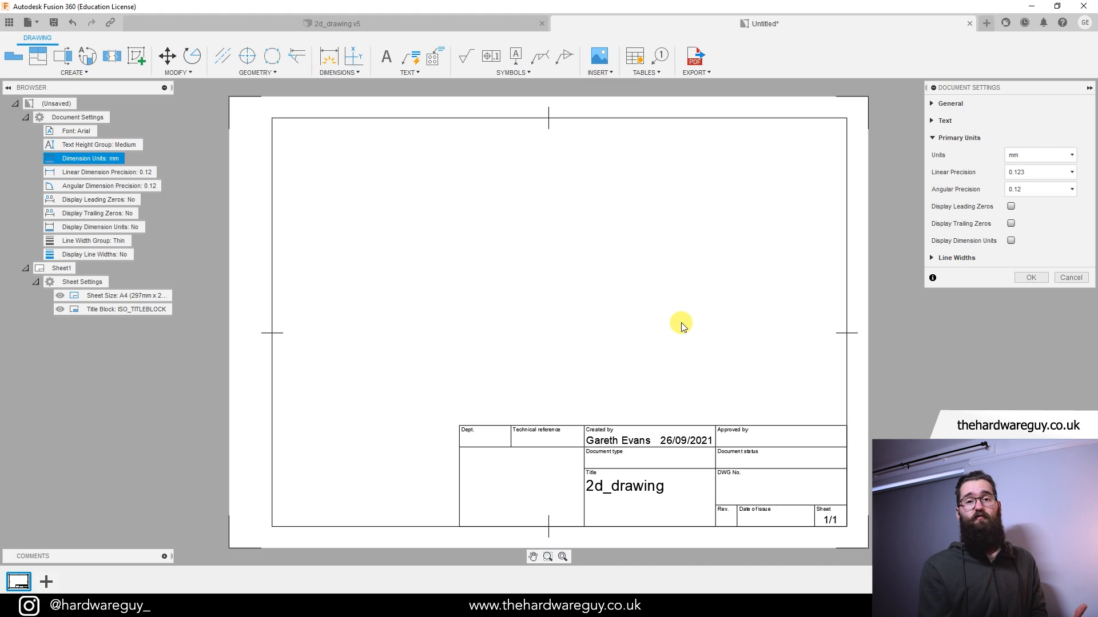
{"action": "left_click", "coordinate": [1040, 189]}
{"action": "left_click", "coordinate": [1049, 243]}
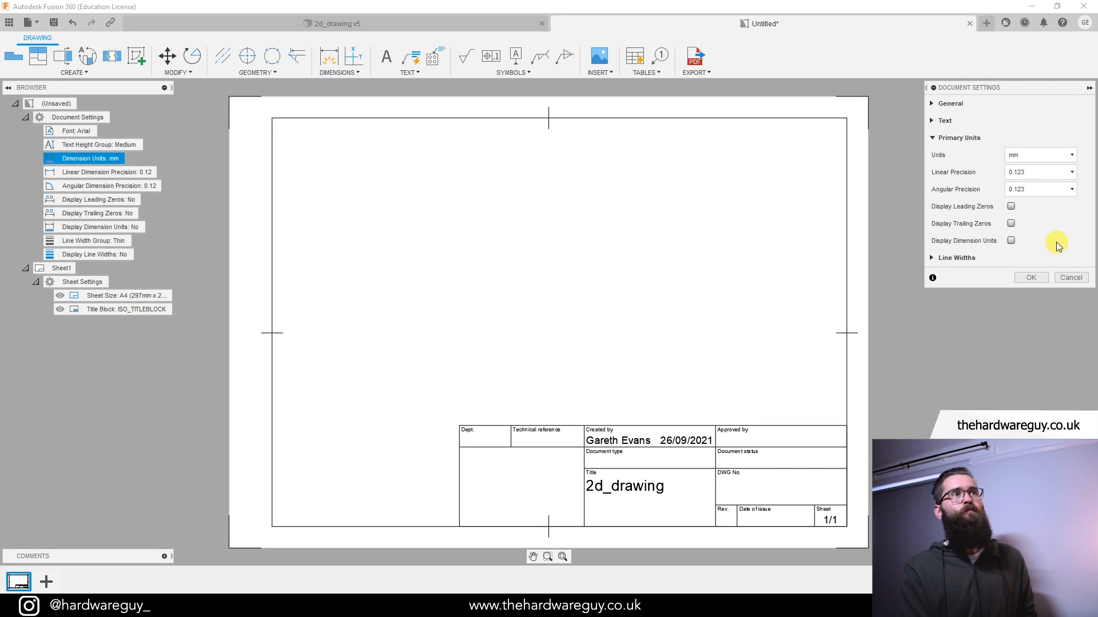
- Enable the display of leading zeros and dimension units, and apply the document settings
{"action": "left_click", "coordinate": [1012, 208]}
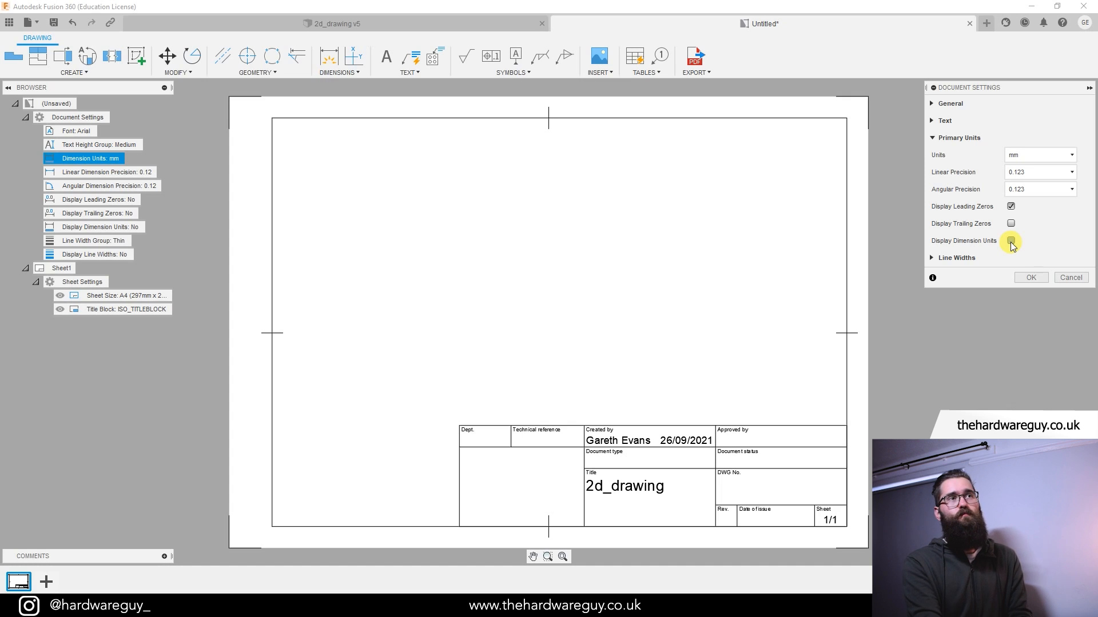
{"action": "left_click", "coordinate": [1031, 278]}
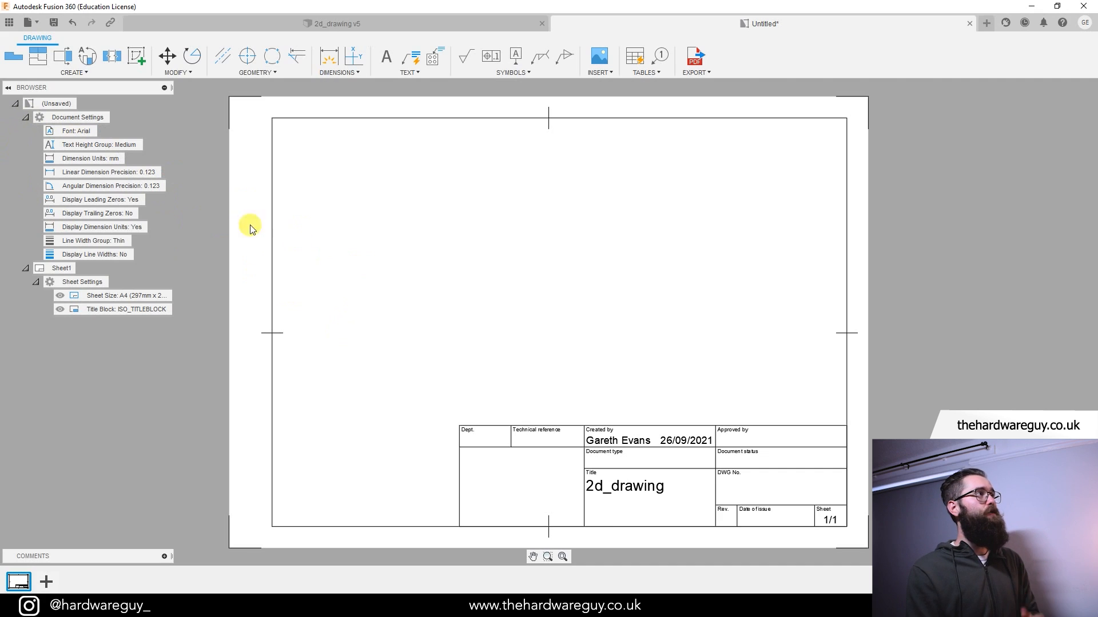
{"action": "left_click", "coordinate": [25, 117]}
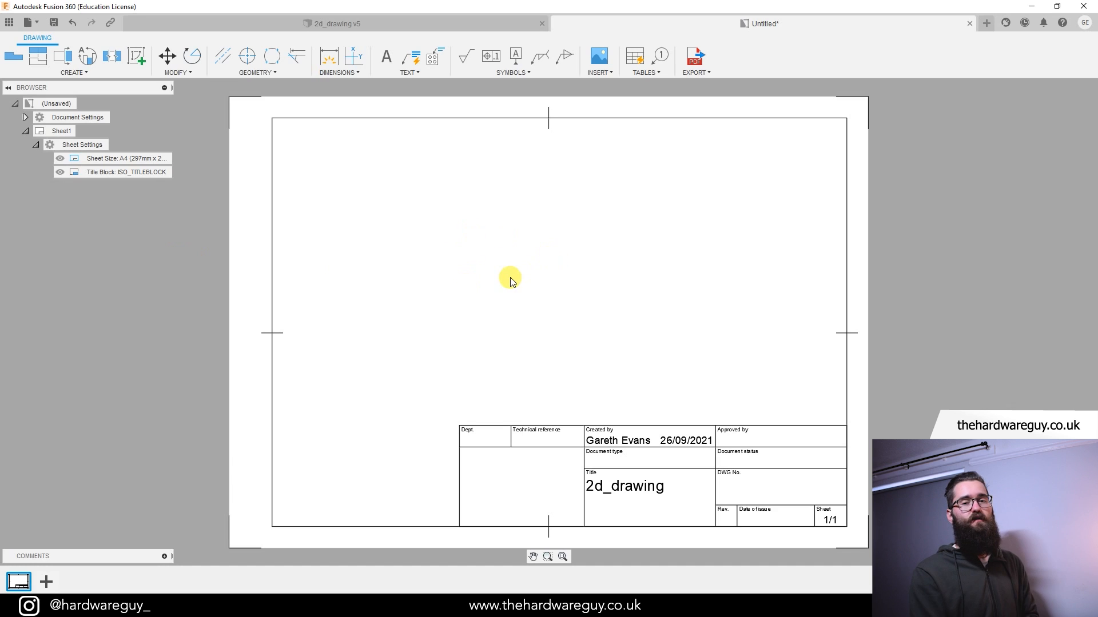
- Start a new base view using the Model representation and the TOP orientation
{"action": "left_click", "coordinate": [84, 74]}
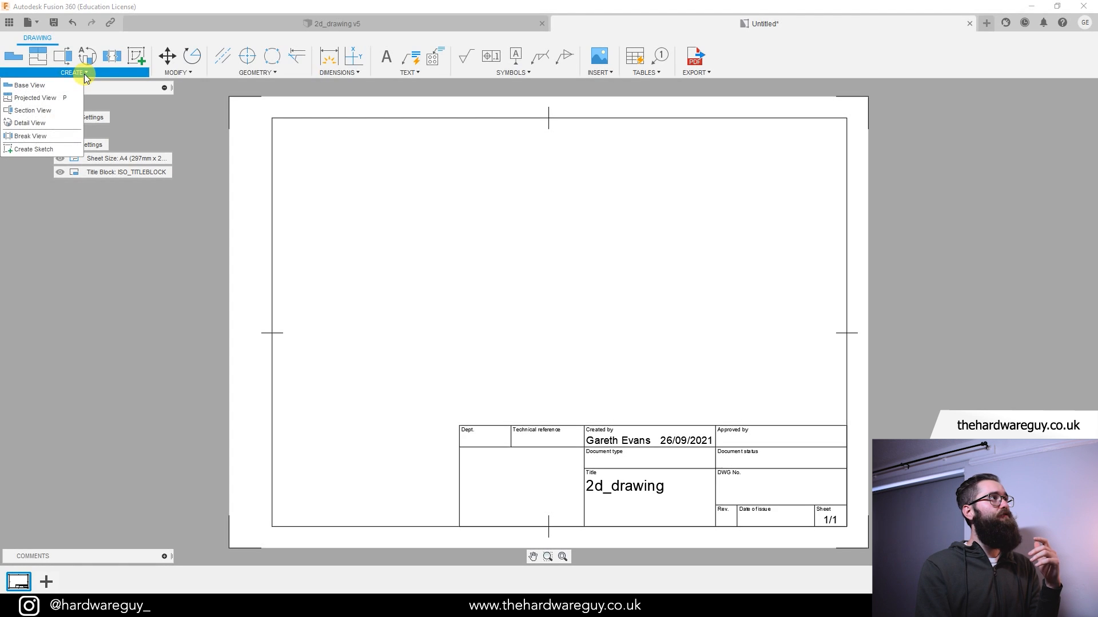
{"action": "left_click", "coordinate": [46, 91]}
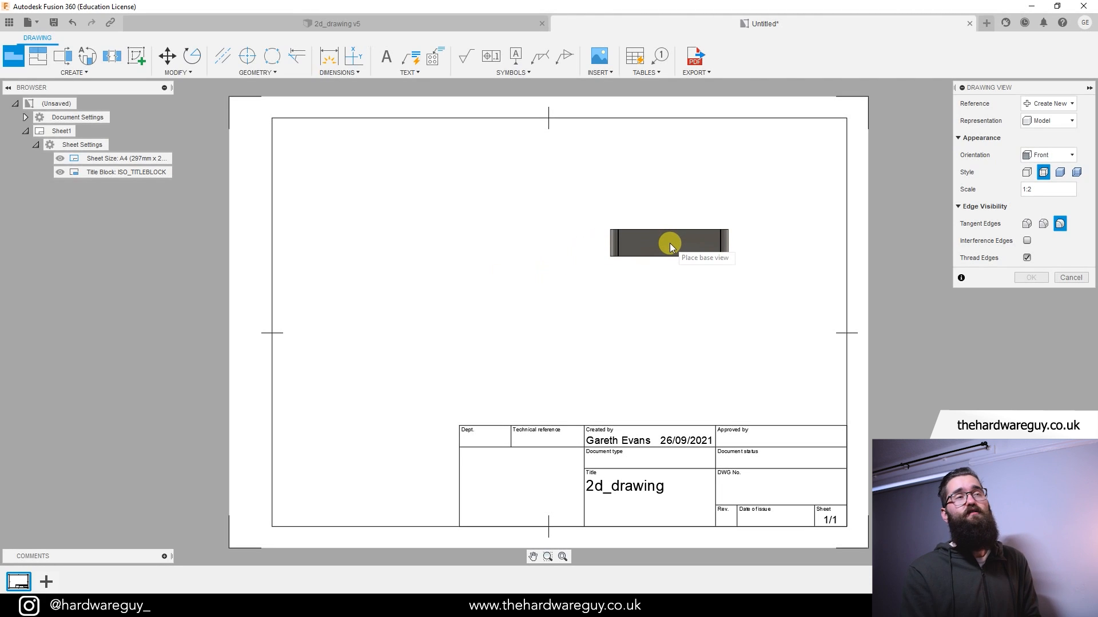
{"action": "left_click", "coordinate": [1045, 121]}
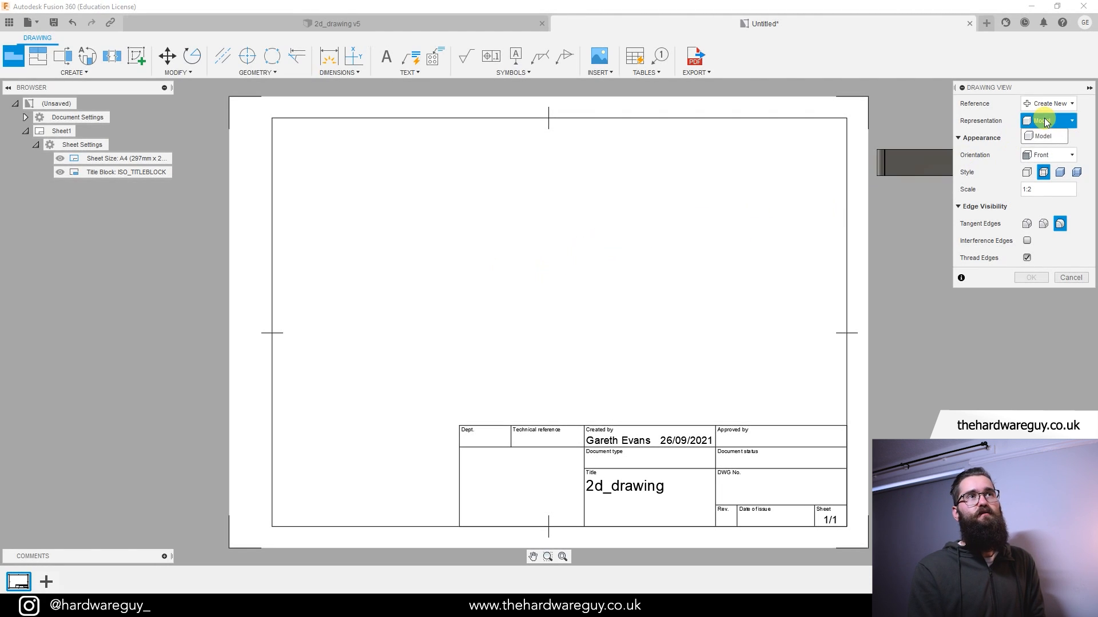
{"action": "left_click", "coordinate": [1042, 136]}
{"action": "left_click", "coordinate": [1029, 156]}
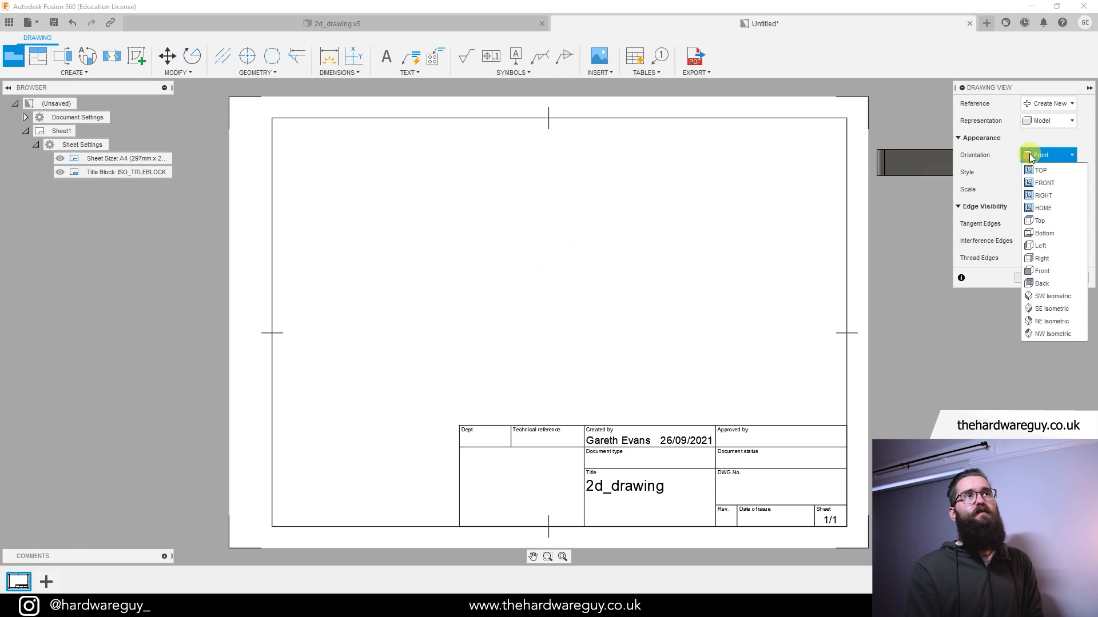
{"action": "left_click", "coordinate": [1041, 171]}
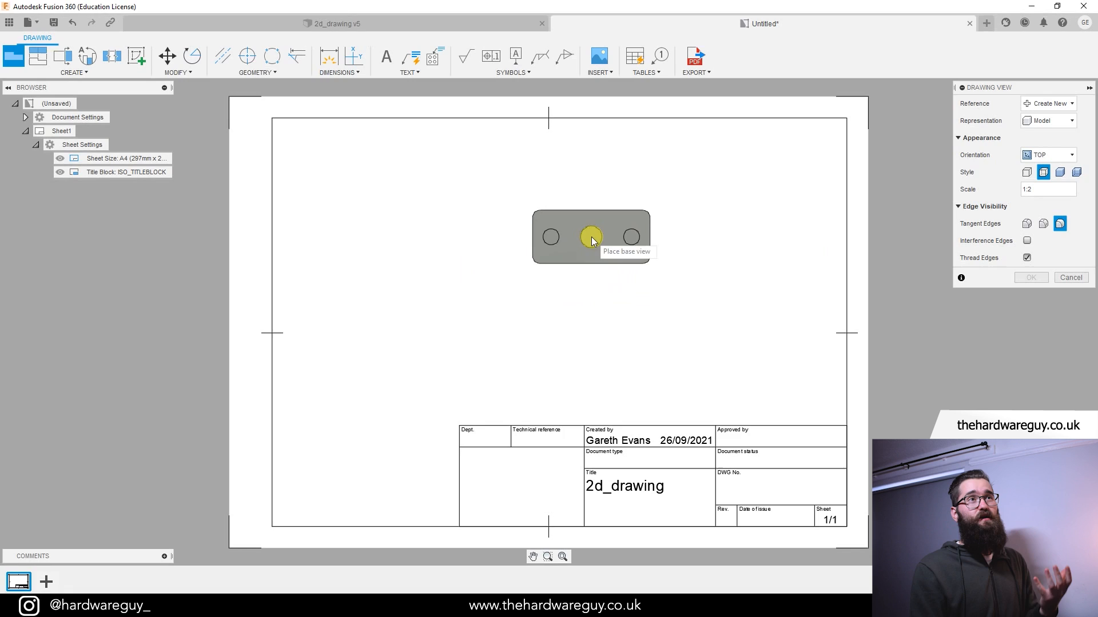
- Set the base view's scale to 1:1
{"action": "left_click", "coordinate": [1041, 190]}
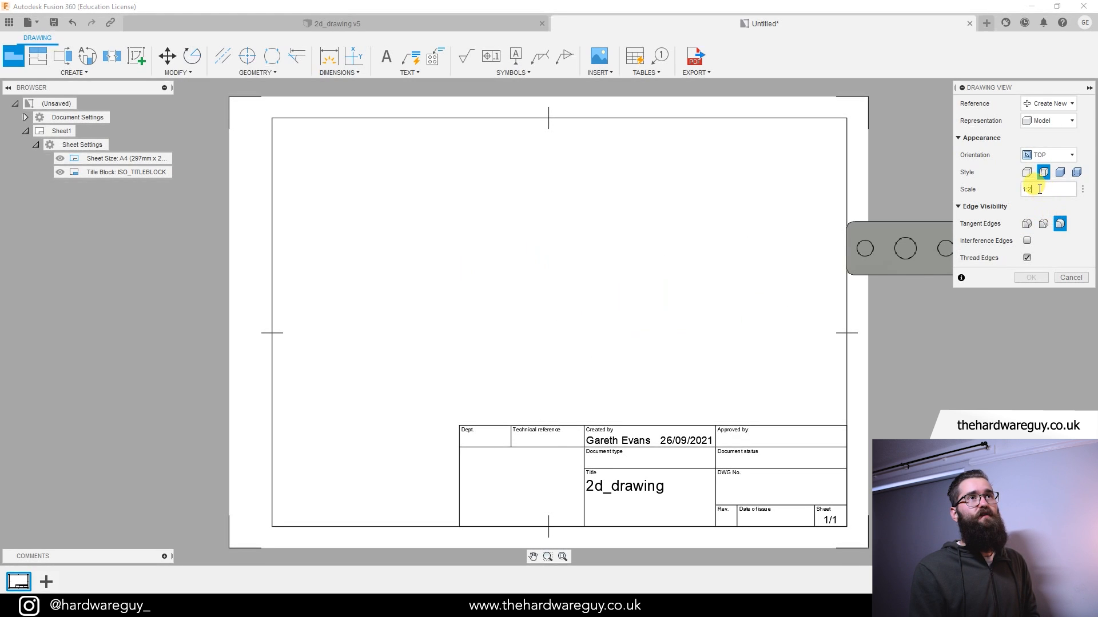
{"action": "key", "text": "BackSpace"}
{"action": "type", "text": "1"}
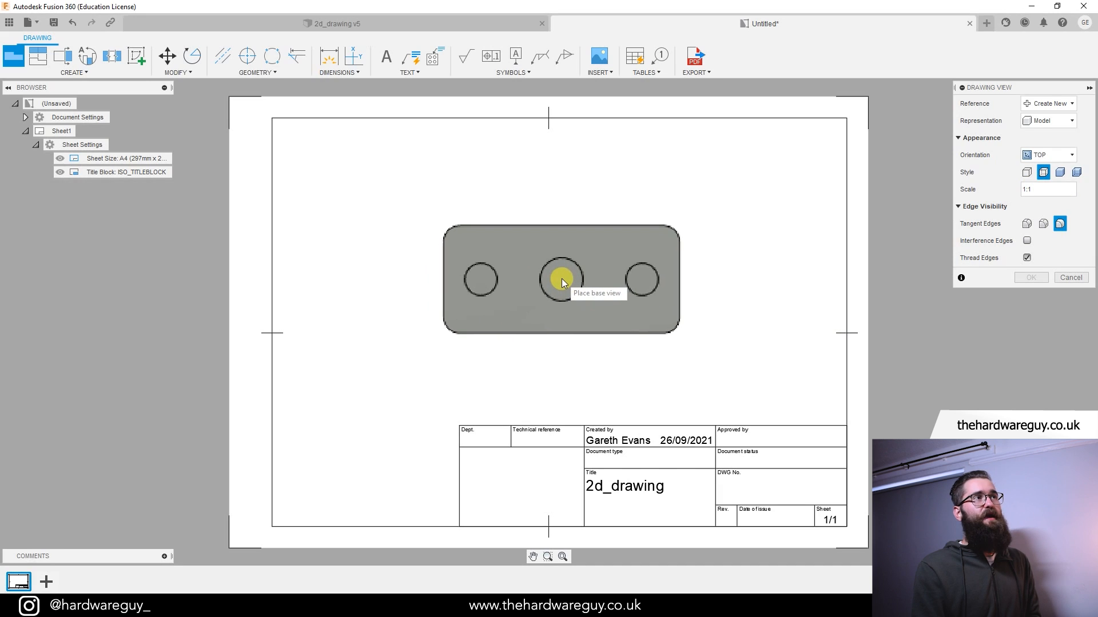
- Place the top base view in the upper middle of the sheet, above the title block, and finish the view
{"action": "left_click", "coordinate": [559, 275]}
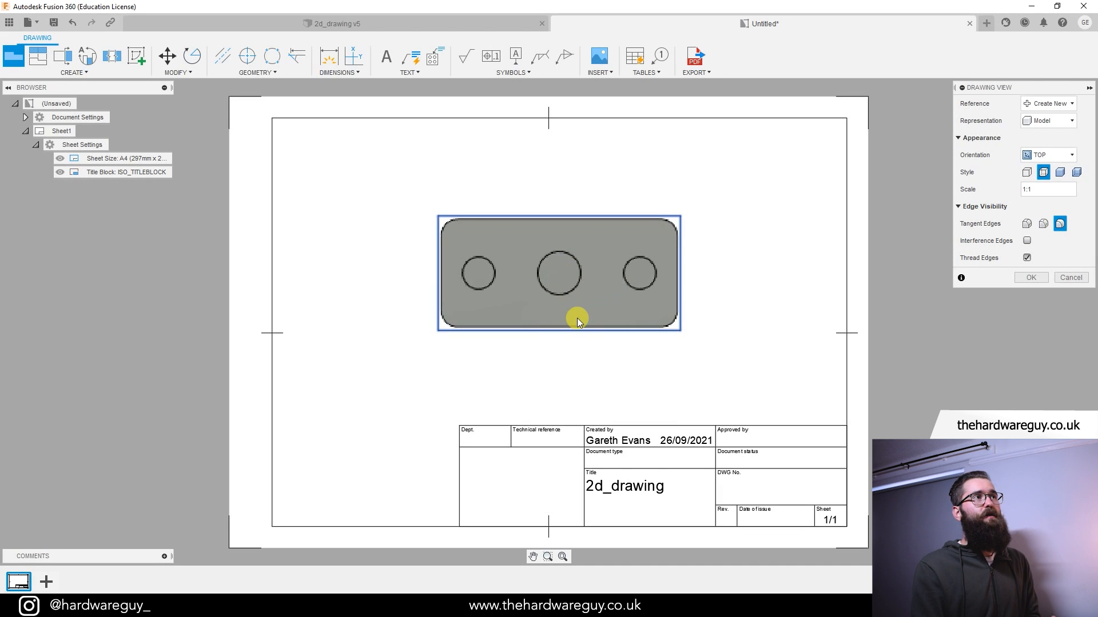
{"action": "left_click", "coordinate": [1031, 278]}
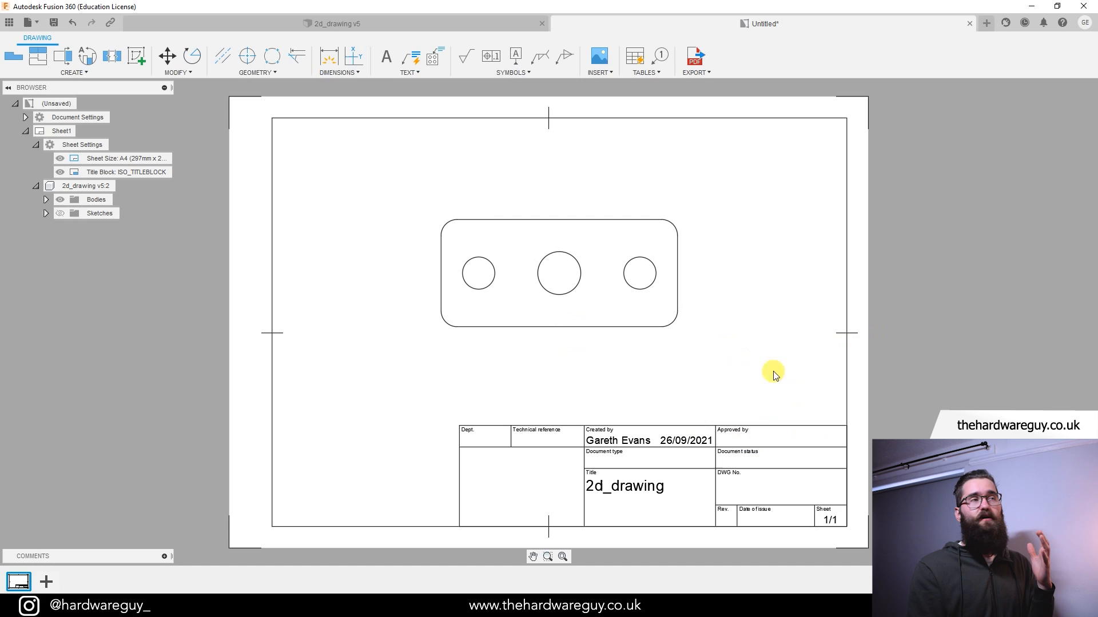
- Switch the top view's display style to shaded without hidden edges
{"action": "double_click", "coordinate": [595, 301]}
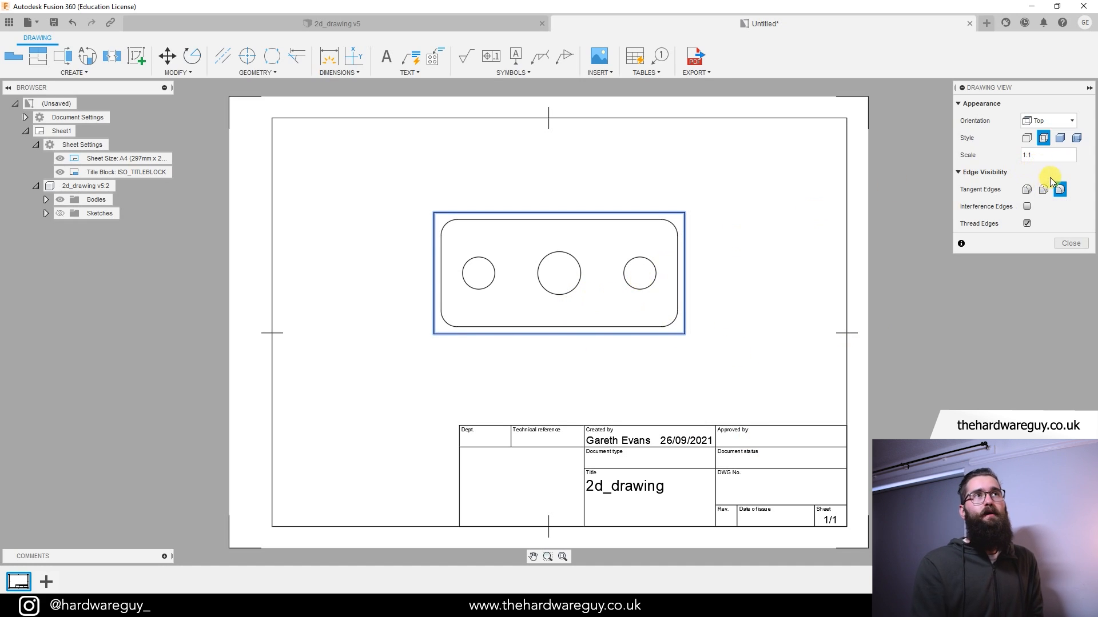
{"action": "left_click", "coordinate": [1059, 138]}
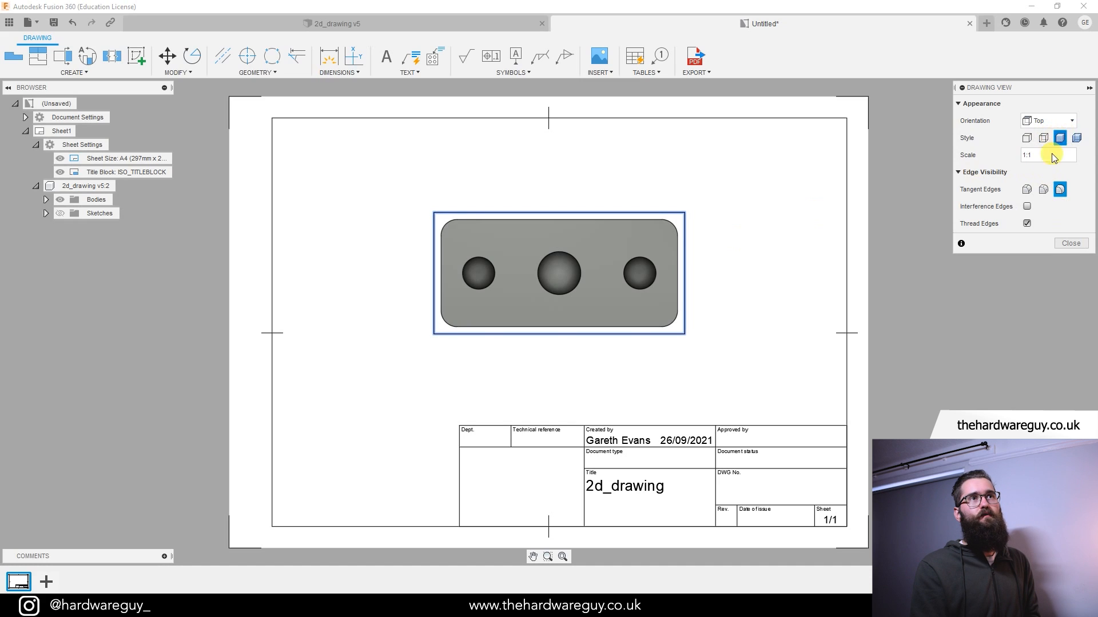
{"action": "left_click", "coordinate": [1075, 241]}
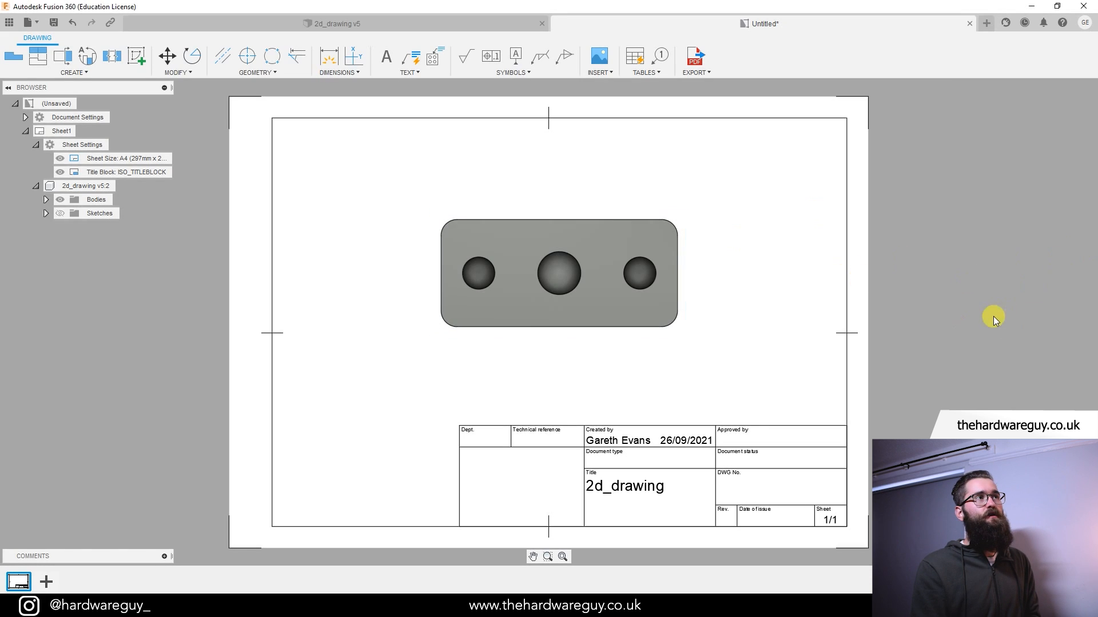
{"action": "scroll", "coordinate": [514, 260], "scroll_direction": "up", "scroll_amount": 3}
{"action": "scroll", "coordinate": [550, 272], "scroll_direction": "down", "scroll_amount": 2}
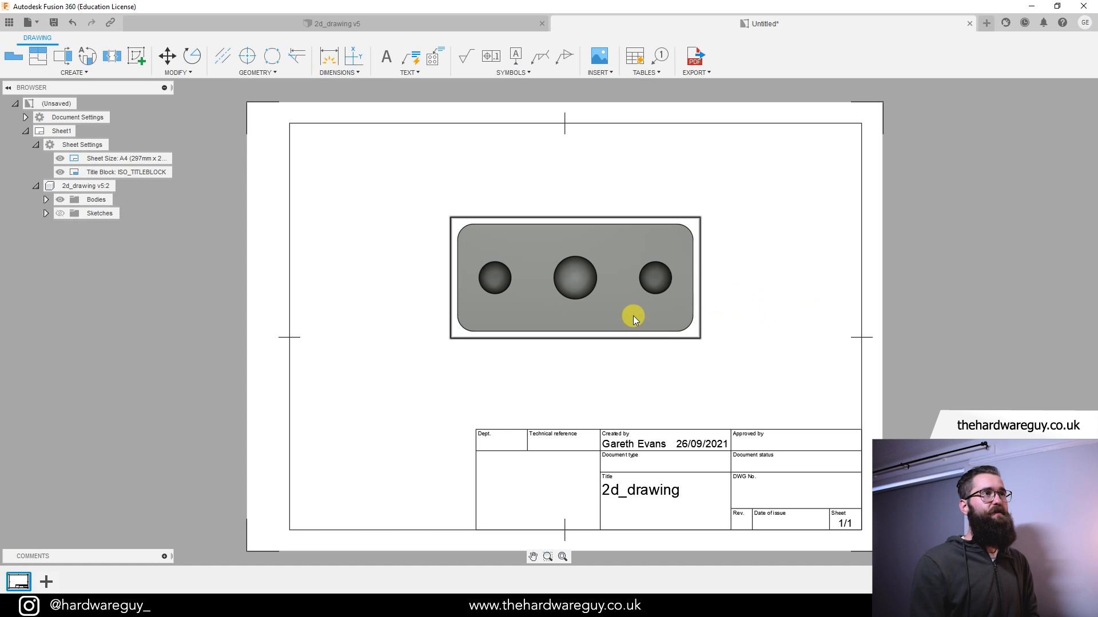
- Set the top view's display style to visible edges only and nudge the view's position slightly
{"action": "double_click", "coordinate": [618, 308]}
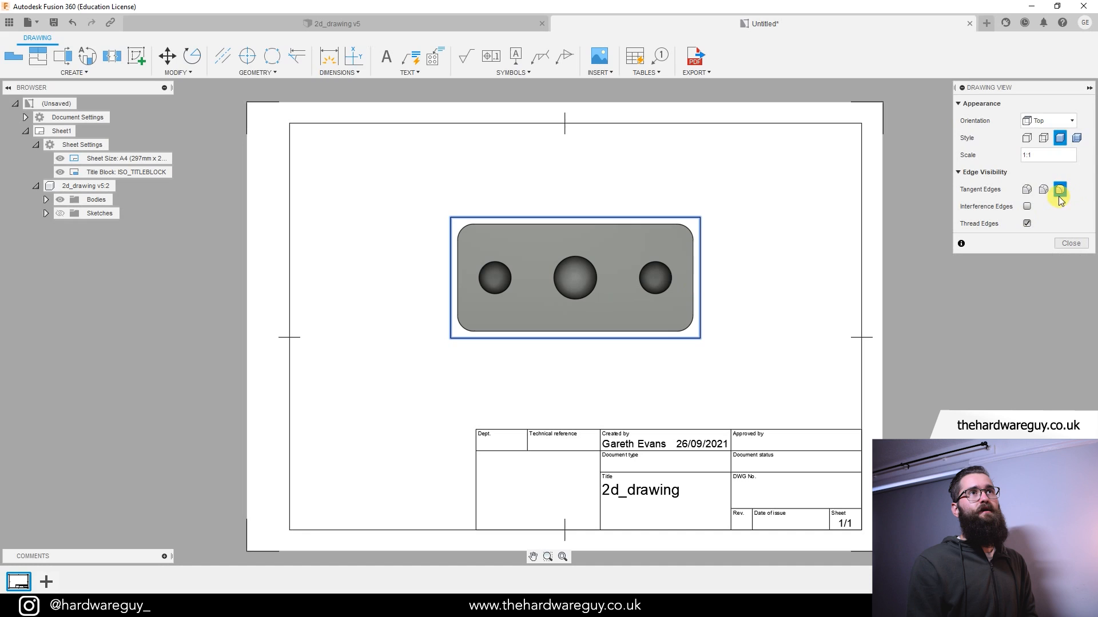
{"action": "left_click", "coordinate": [1031, 138]}
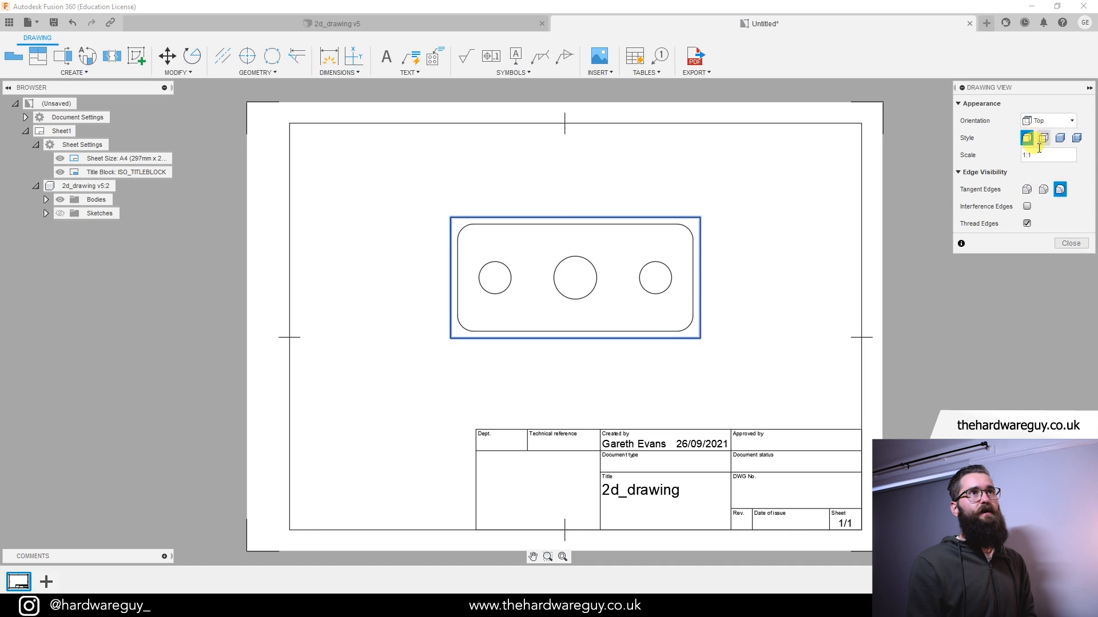
{"action": "left_click", "coordinate": [1071, 243]}
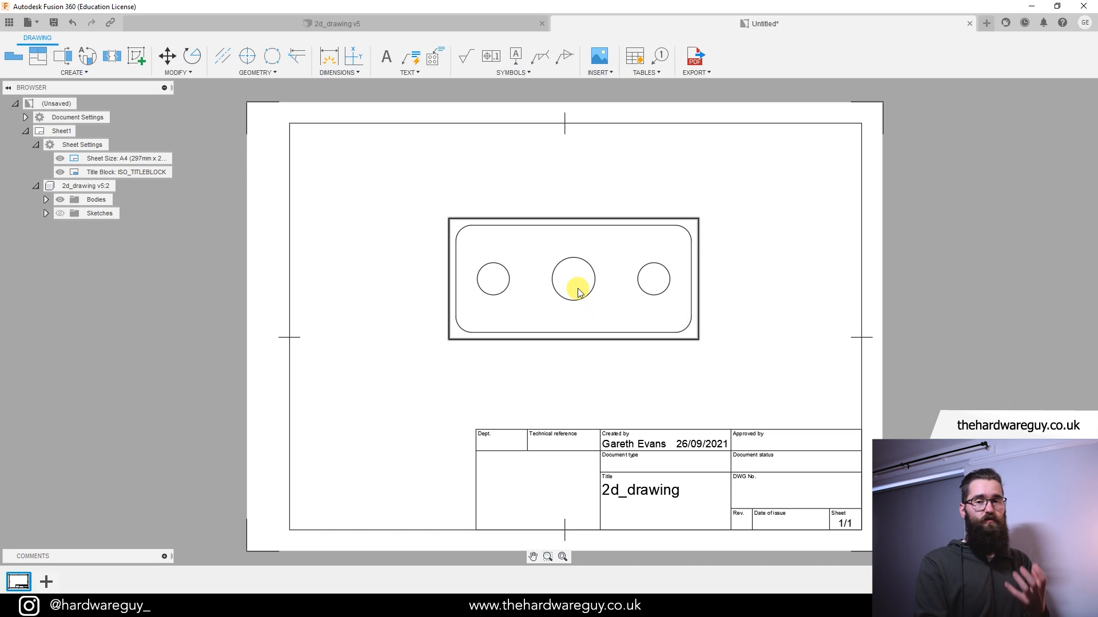
{"action": "mouse_move", "coordinate": [580, 285]}
{"action": "left_mouse_down"}
{"action": "mouse_move", "coordinate": [582, 260]}
{"action": "mouse_move", "coordinate": [580, 281]}
{"action": "left_mouse_up"}
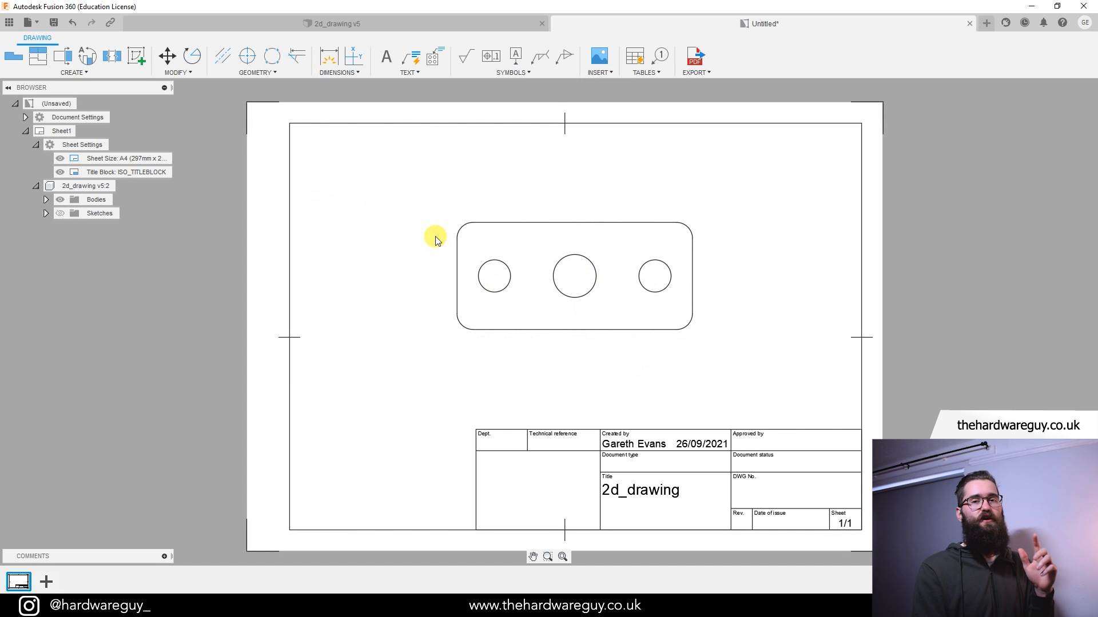
- Create an isometric projected view from the top view, placed diagonally below and to its right
{"action": "left_click", "coordinate": [74, 73]}
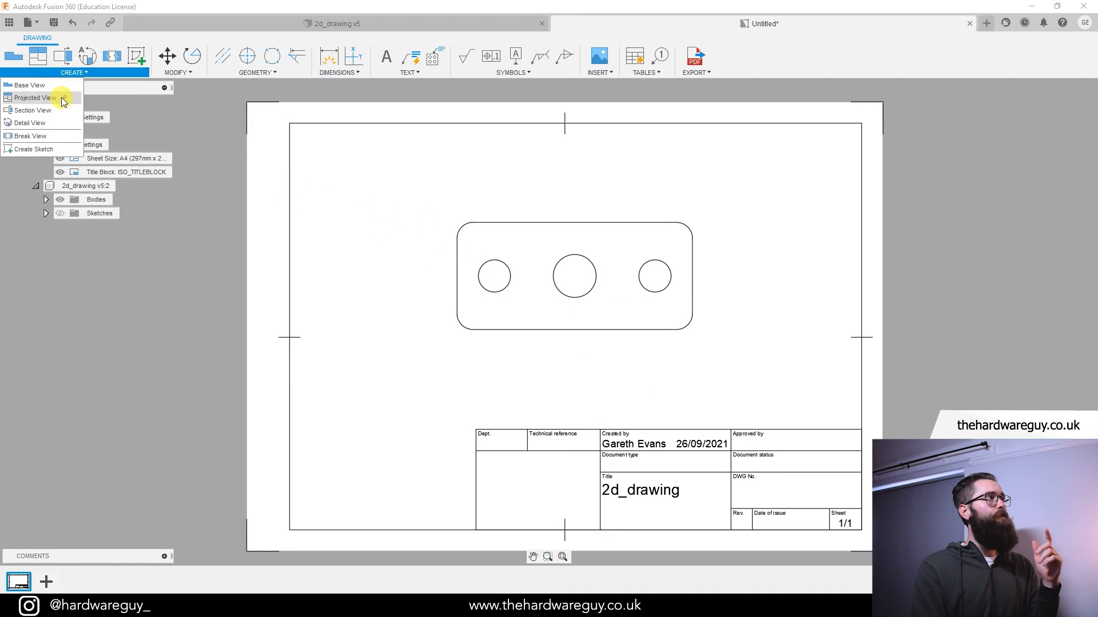
{"action": "left_click", "coordinate": [60, 98]}
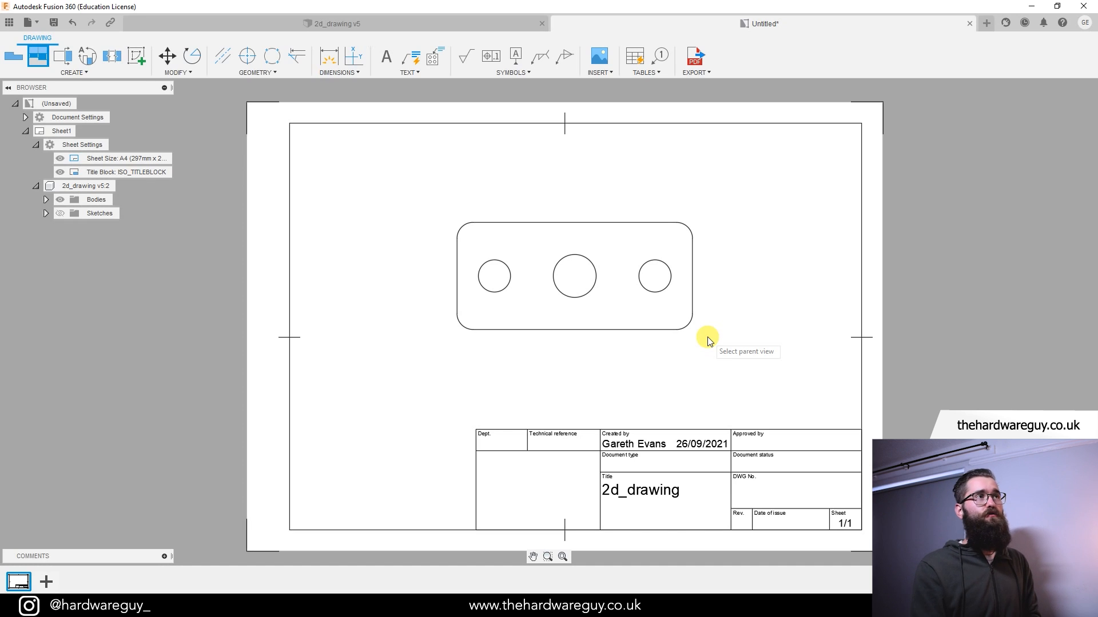
{"action": "left_click", "coordinate": [574, 284]}
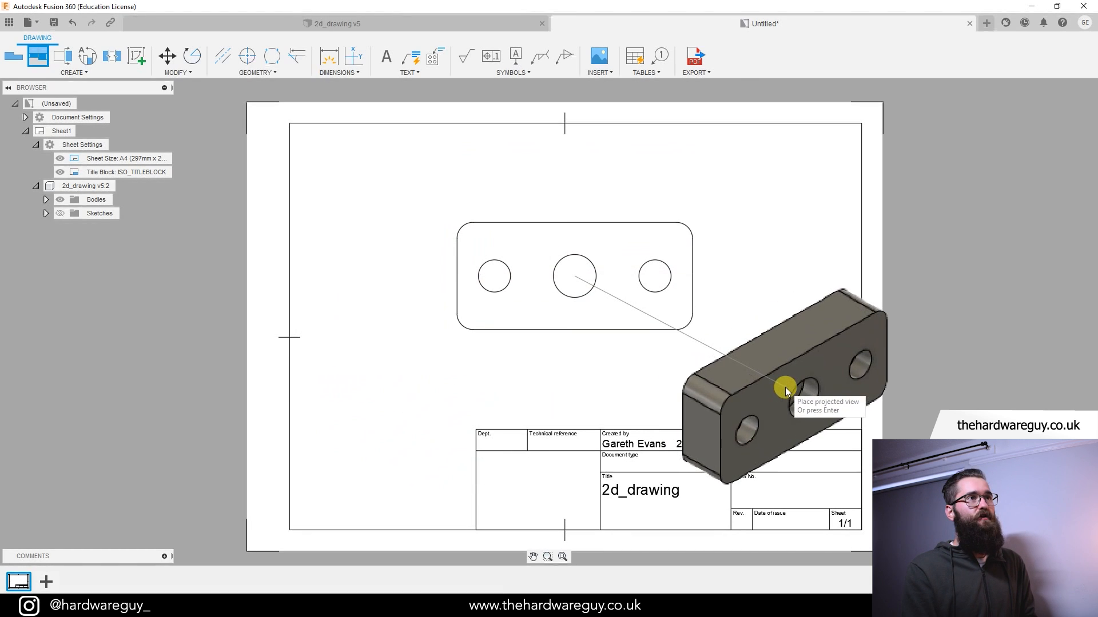
{"action": "left_click", "coordinate": [786, 387]}
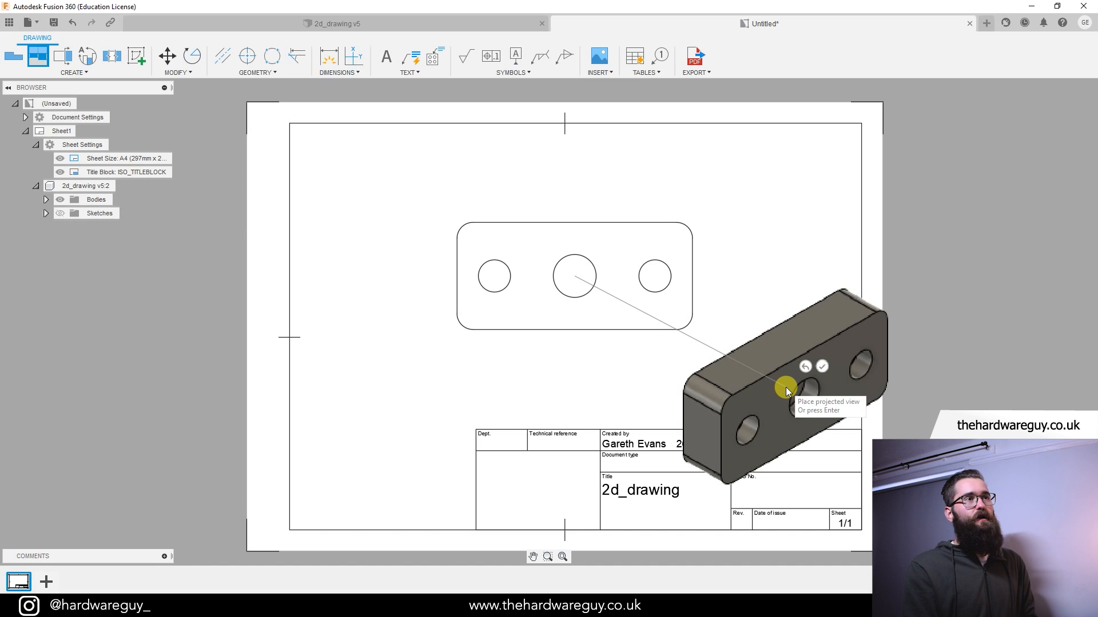
{"action": "left_click", "coordinate": [822, 370]}
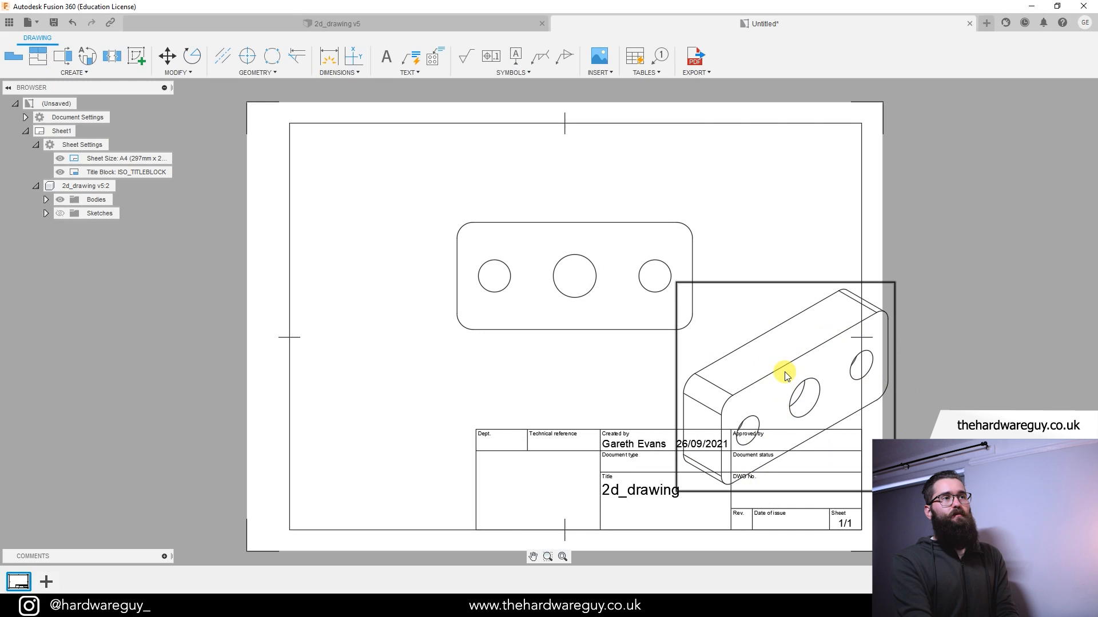
- Set the isometric view's scale to 1:2 and its display style to shaded
{"action": "double_click", "coordinate": [785, 375]}
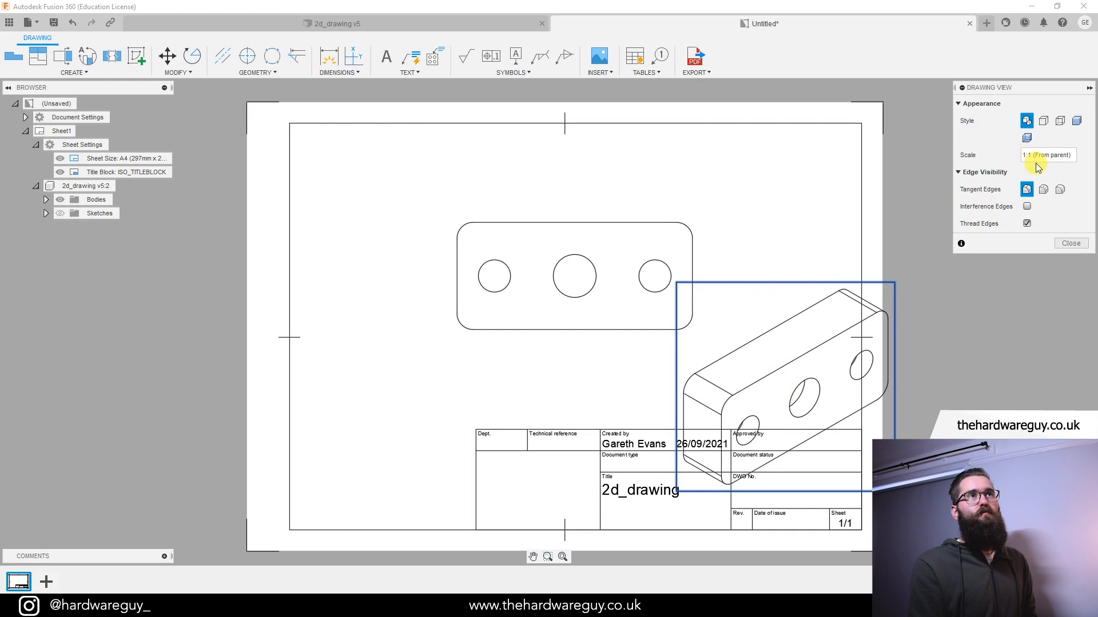
{"action": "key", "text": "BackSpace"}
{"action": "type", "text": "2"}
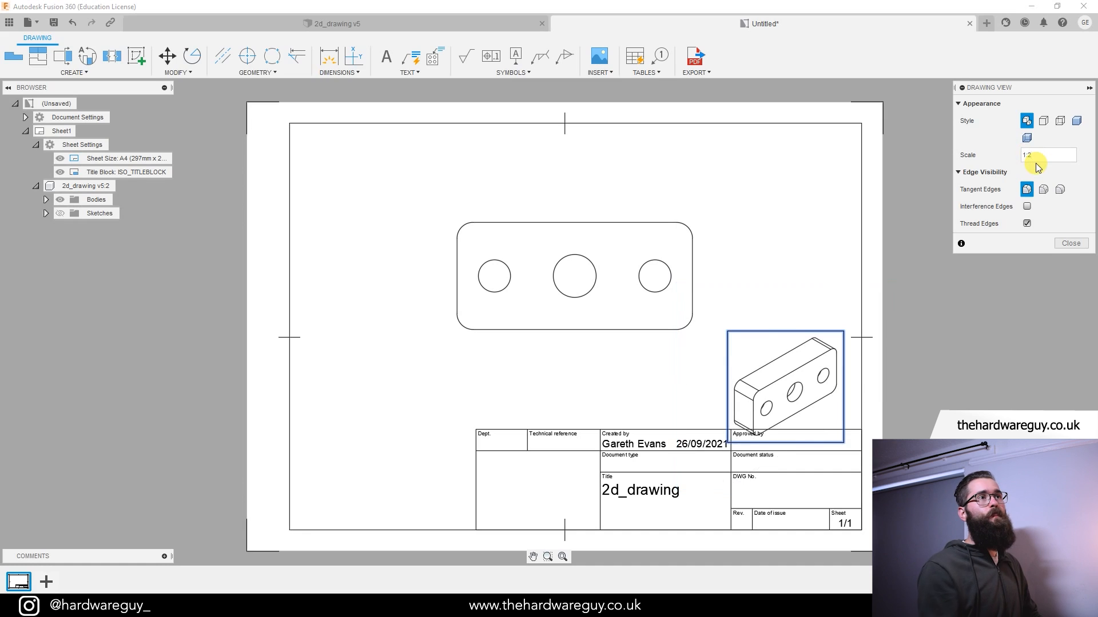
{"action": "left_click", "coordinate": [1077, 122]}
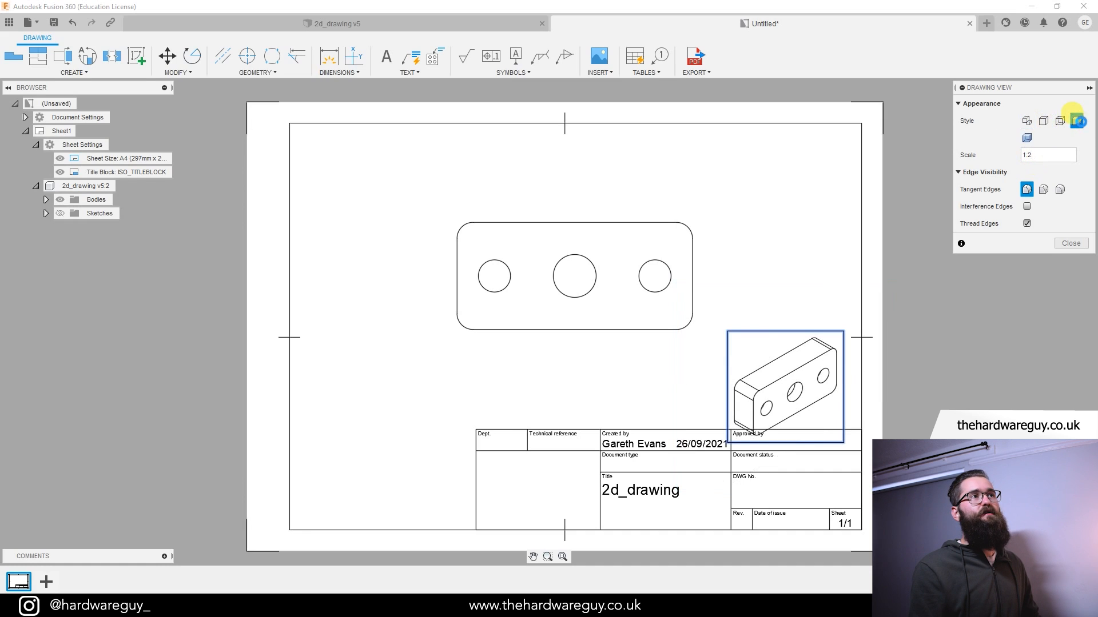
{"action": "left_click", "coordinate": [1070, 244]}
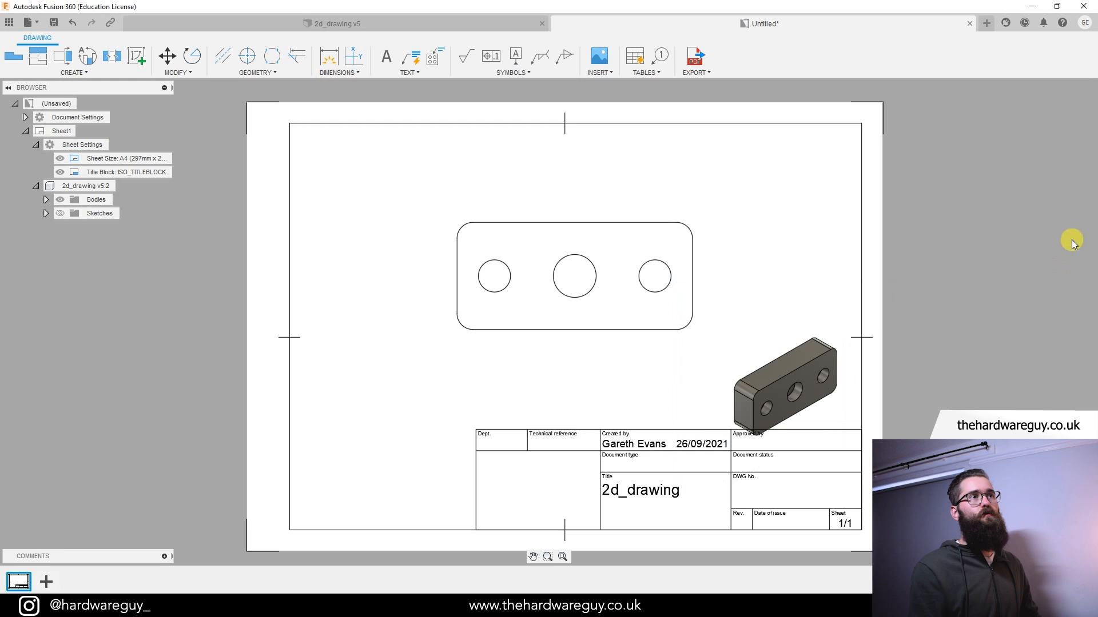
- Move the isometric view into the large empty cell of the title block and set its scale to 1:3
{"action": "left_click", "coordinate": [790, 384]}
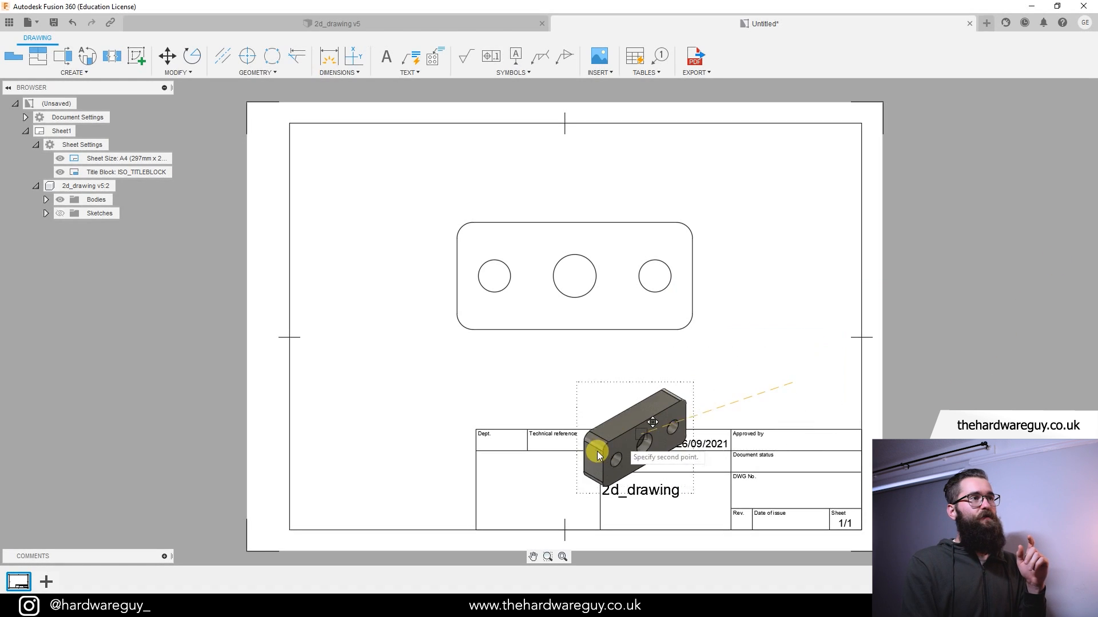
{"action": "left_click", "coordinate": [540, 483]}
{"action": "double_click", "coordinate": [546, 477]}
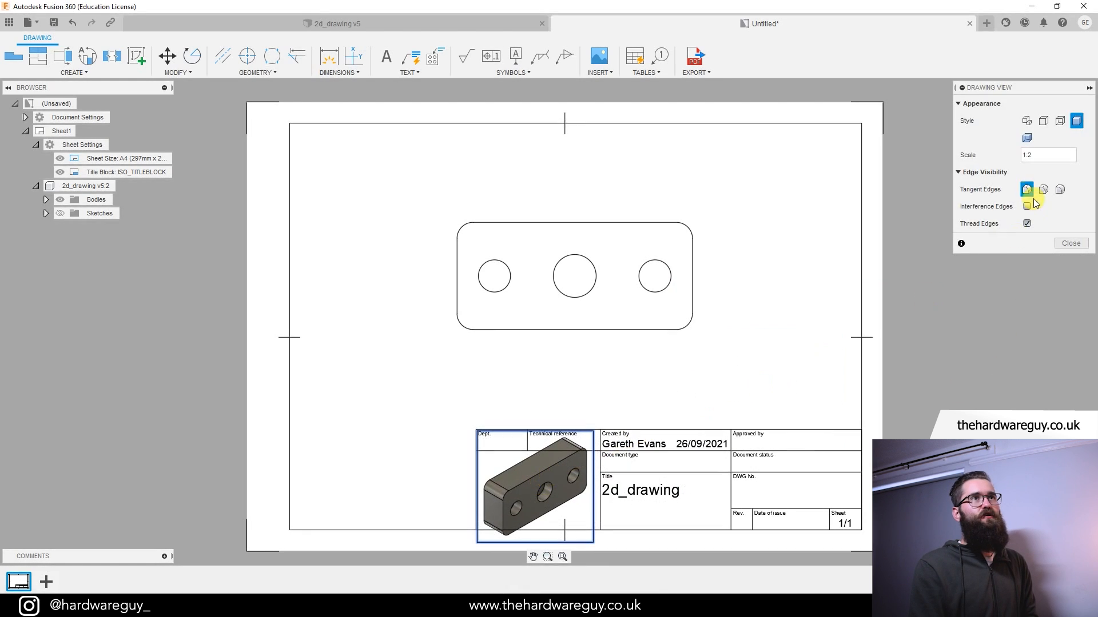
{"action": "left_click", "coordinate": [1029, 156]}
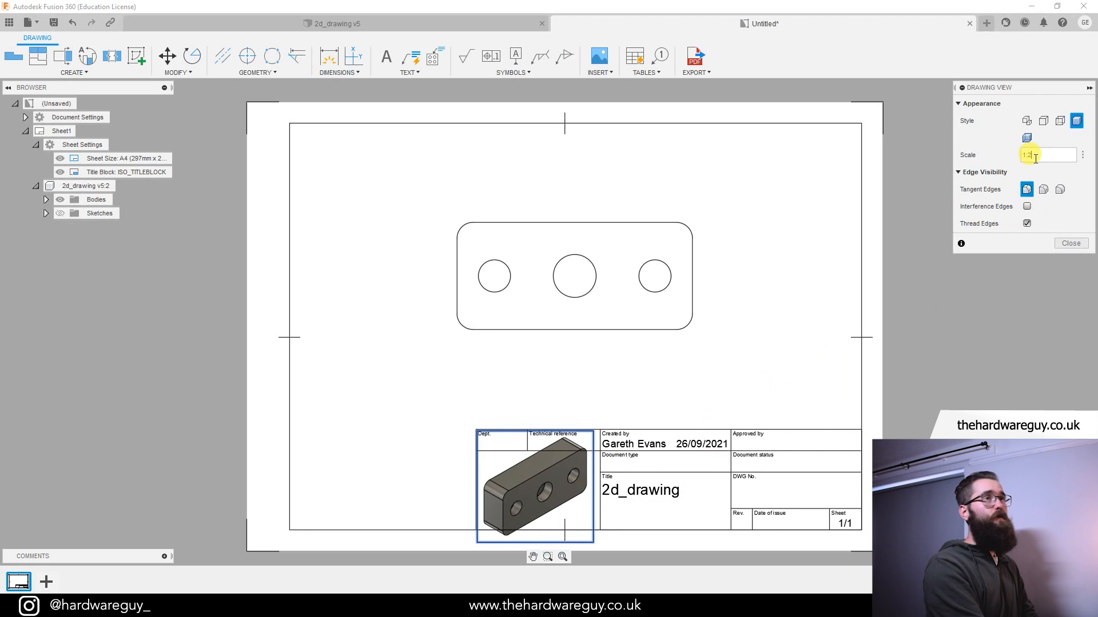
{"action": "type", "text": "1:3"}
{"action": "left_click", "coordinate": [1058, 241]}
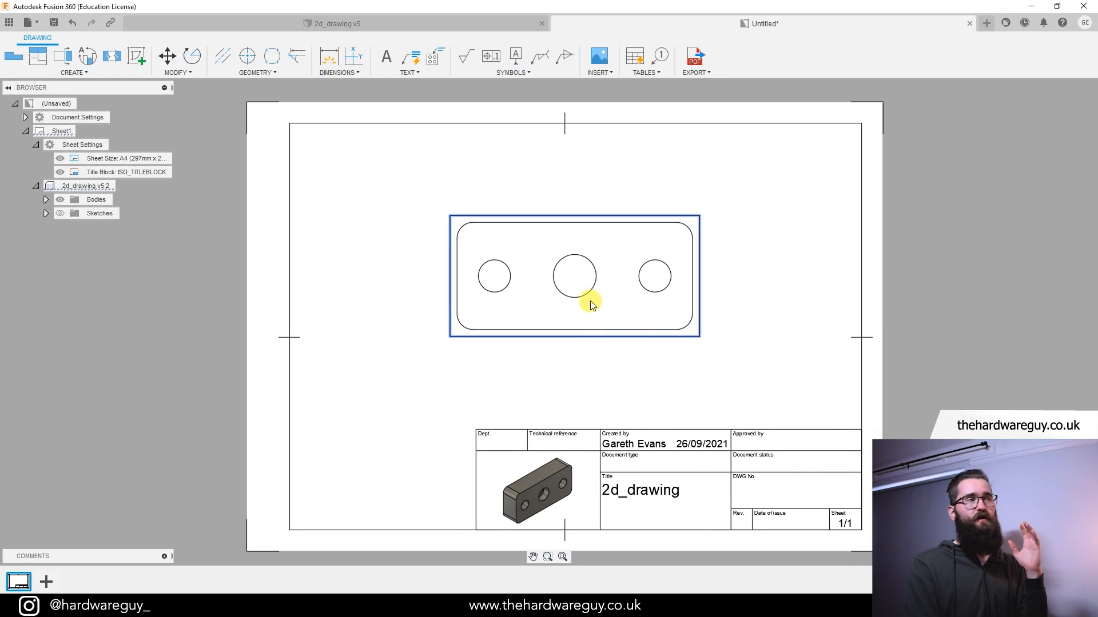
- Create a projected side view of the block directly below the top view, between it and the title block
{"action": "left_click", "coordinate": [79, 76]}
{"action": "left_click", "coordinate": [66, 92]}
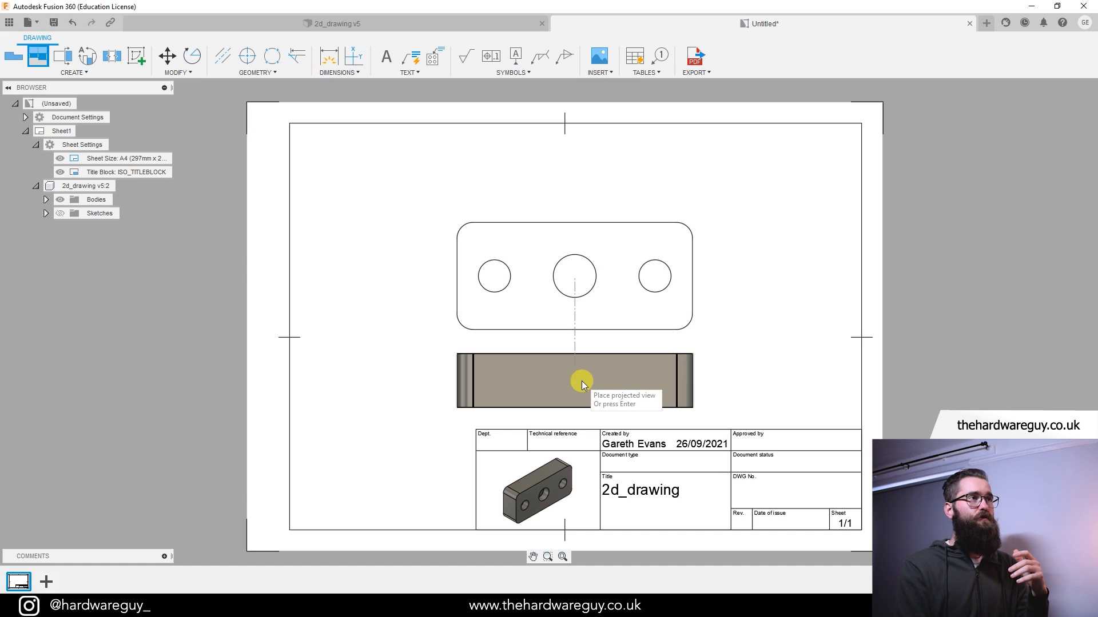
{"action": "left_click", "coordinate": [581, 381]}
{"action": "left_click", "coordinate": [614, 364]}
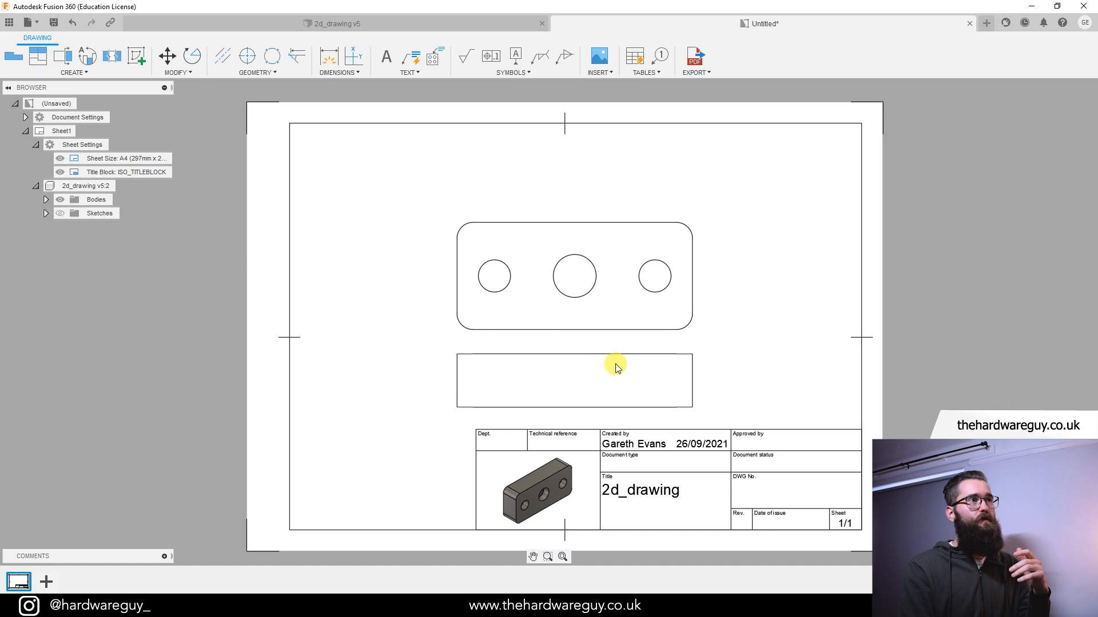
{"action": "left_click", "coordinate": [50, 73]}
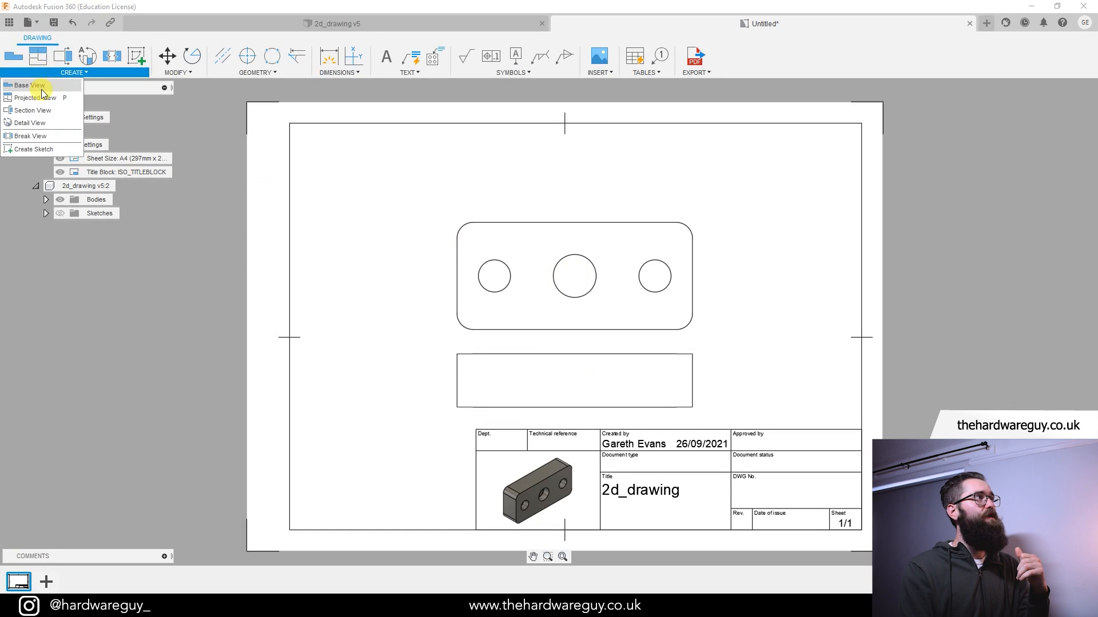
{"action": "left_click", "coordinate": [26, 98]}
{"action": "left_click", "coordinate": [579, 278]}
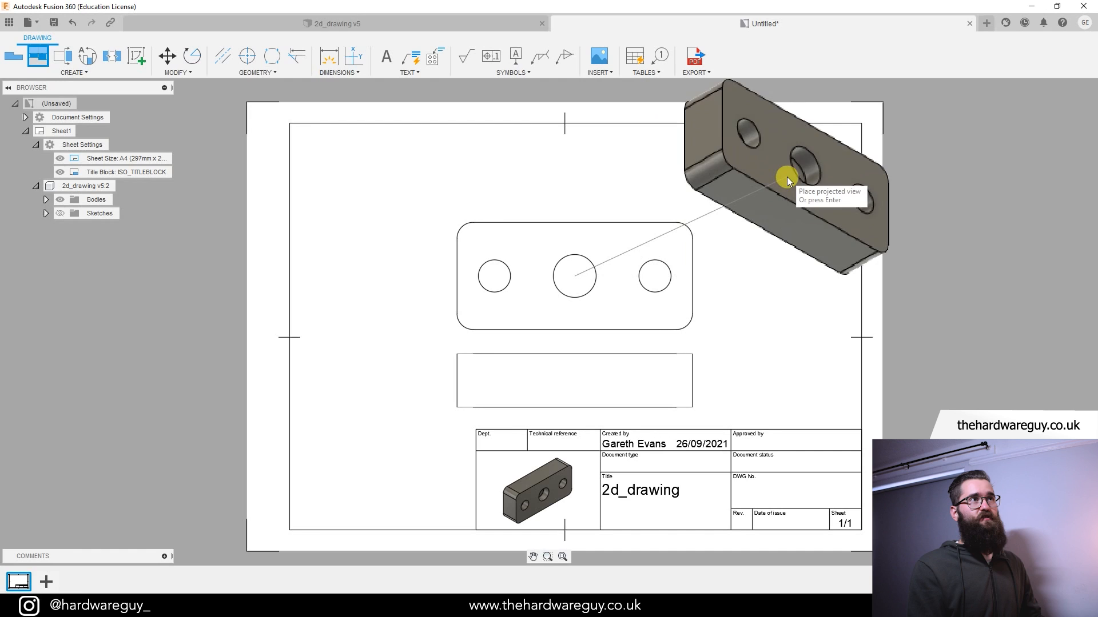
{"action": "left_click", "coordinate": [787, 179]}
{"action": "key", "text": "Return"}
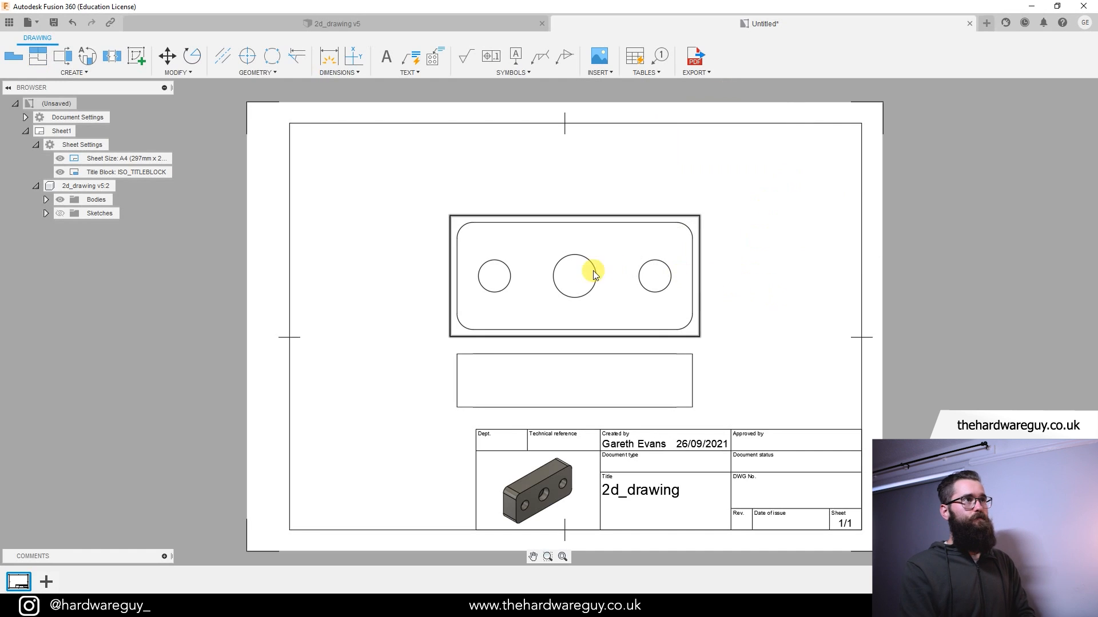
- Move the top view slightly up and to the right, widening the gap to the aligned projected view below it
{"action": "left_click_drag", "start_coordinate": [593, 272], "coordinate": [615, 262]}
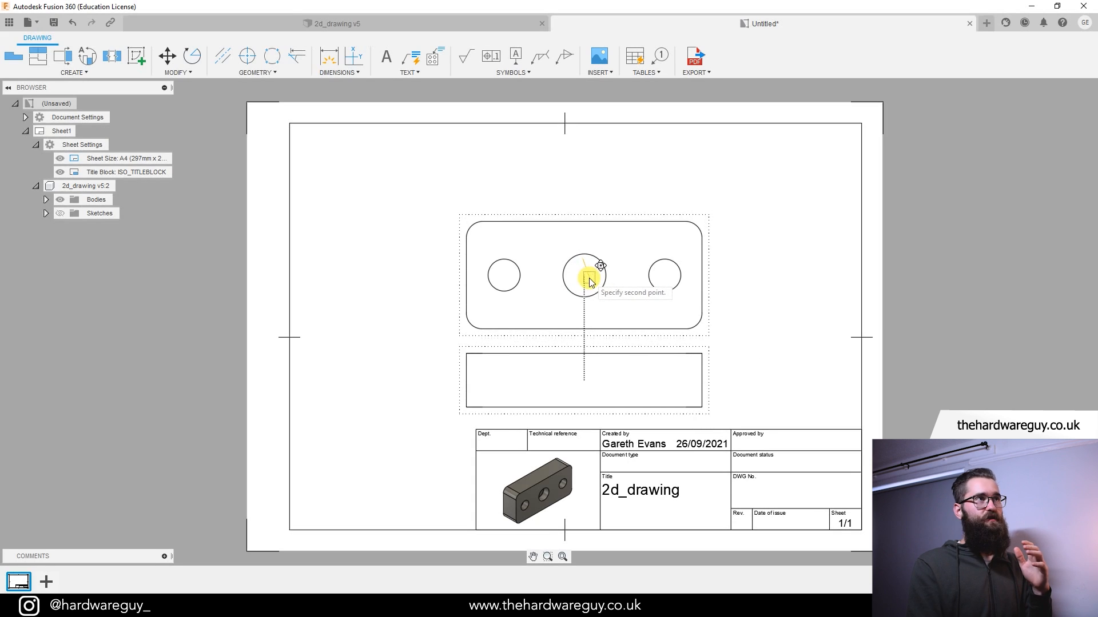
{"action": "left_click", "coordinate": [584, 269]}
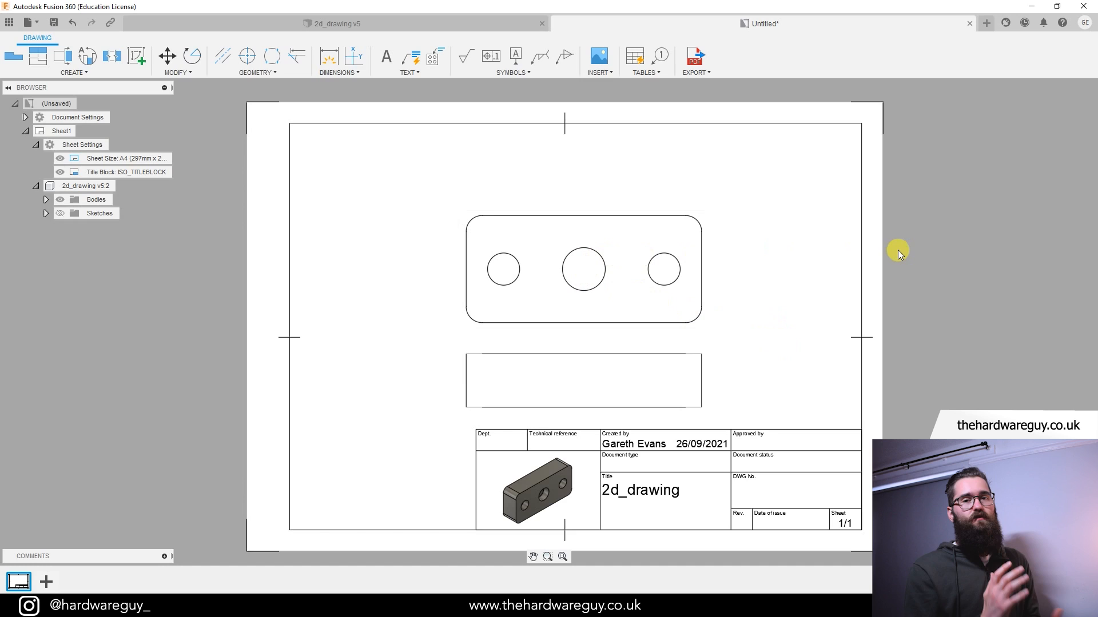
- Dimension the block's overall height in the top view between its two long edges, placing the dimension to the right of the block
{"action": "left_click", "coordinate": [352, 75]}
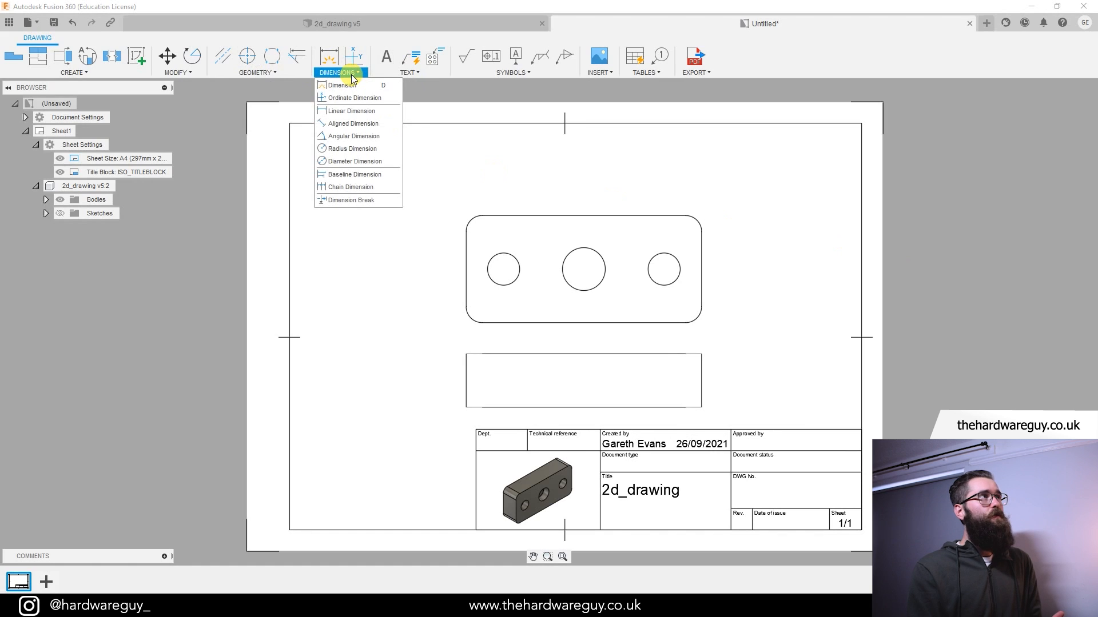
{"action": "left_click", "coordinate": [351, 76]}
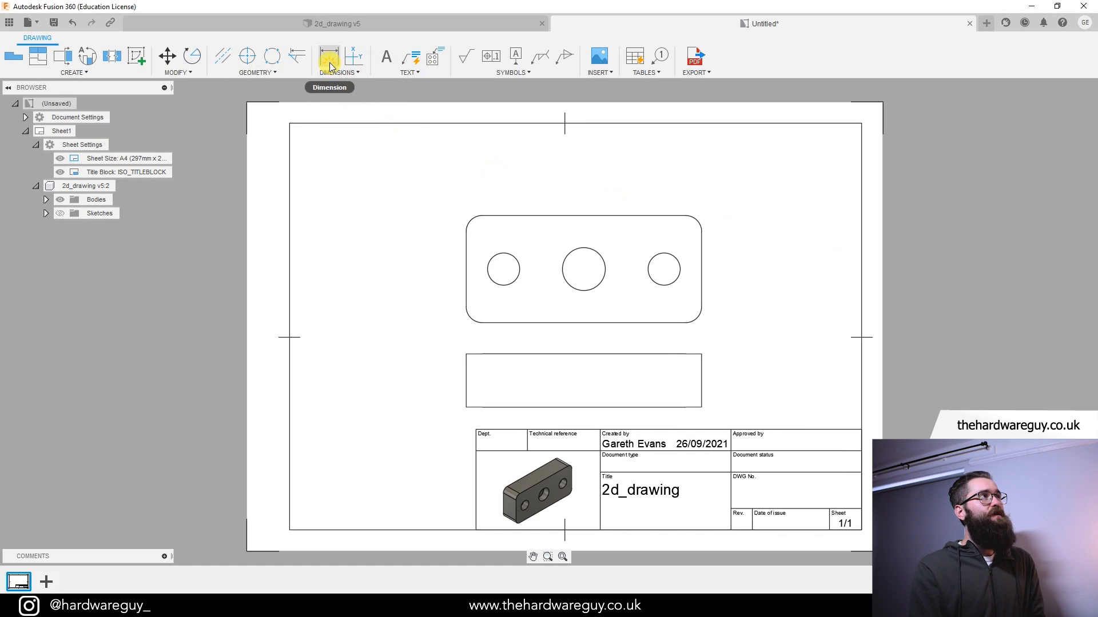
{"action": "left_click", "coordinate": [330, 63]}
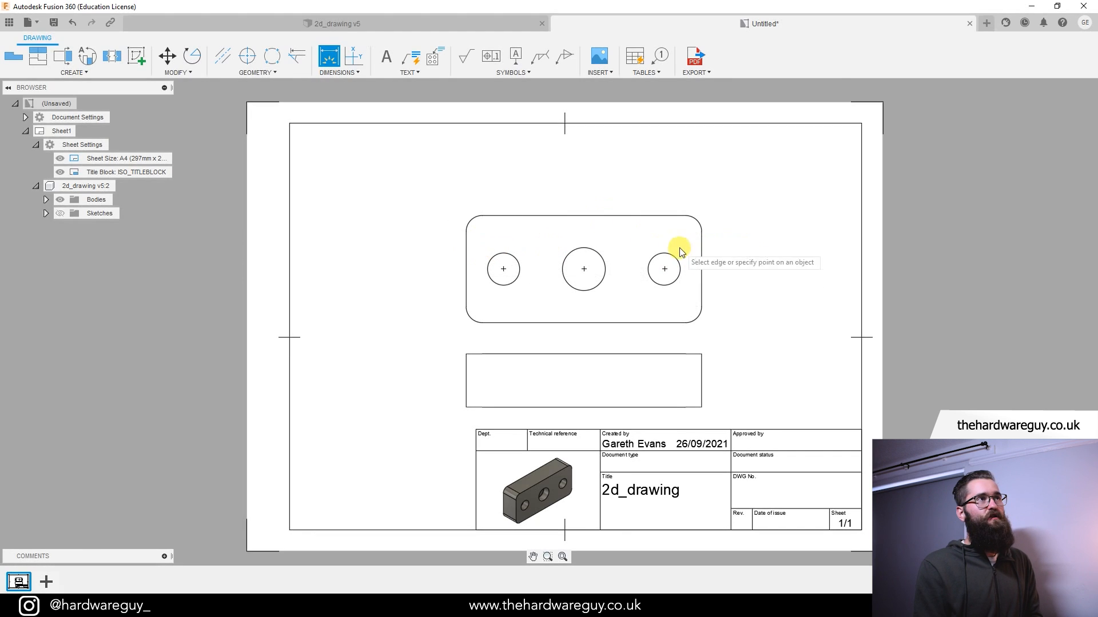
{"action": "left_click", "coordinate": [613, 217]}
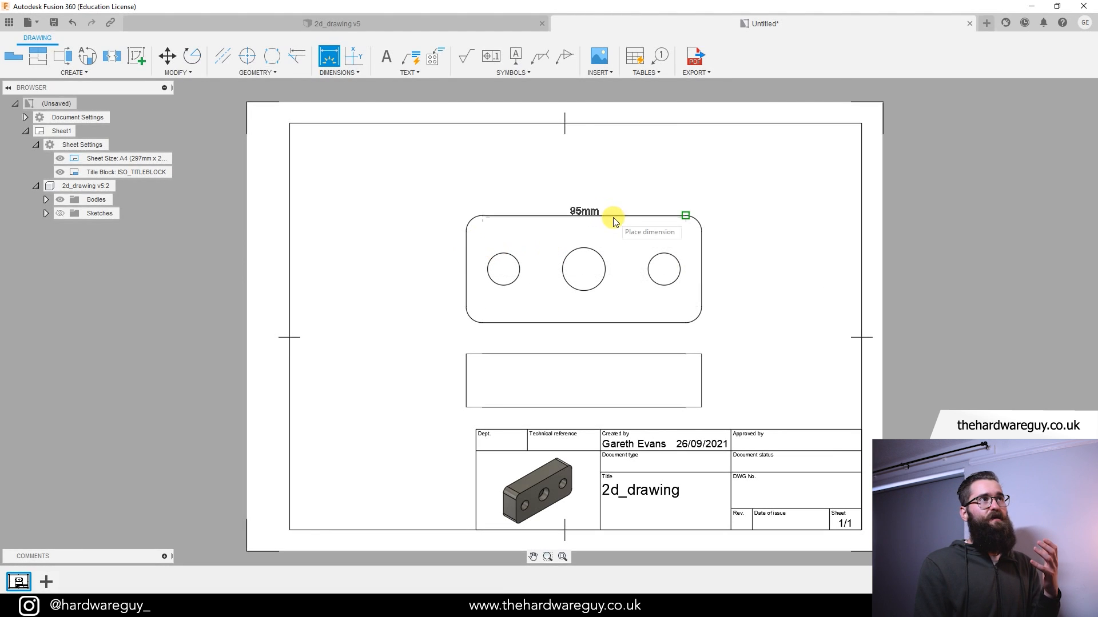
{"action": "left_click", "coordinate": [607, 322]}
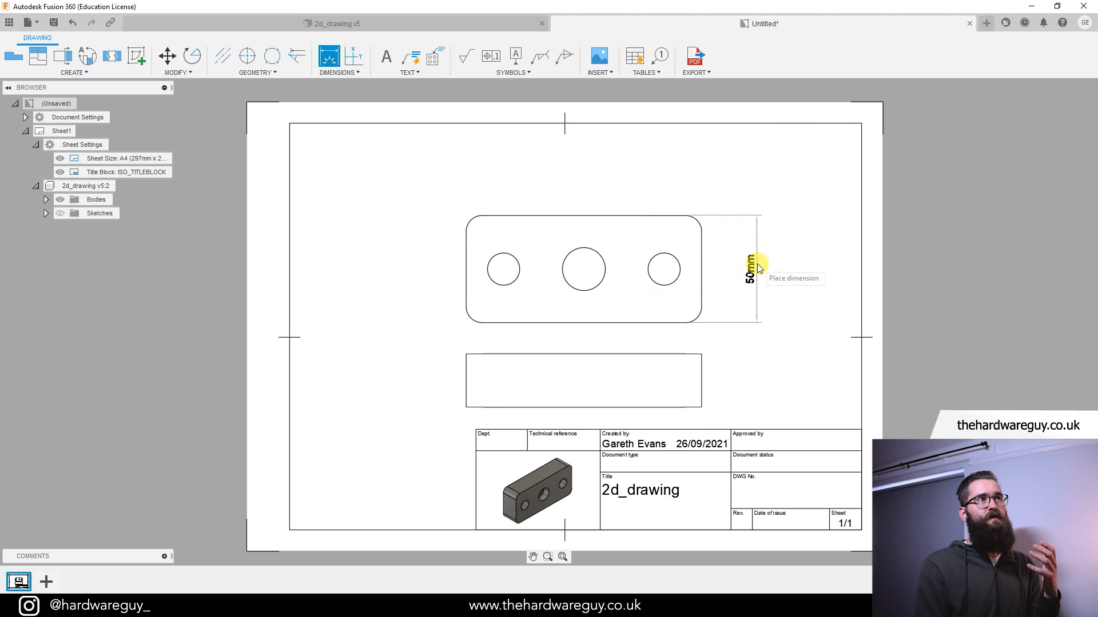
{"action": "left_click", "coordinate": [759, 268]}
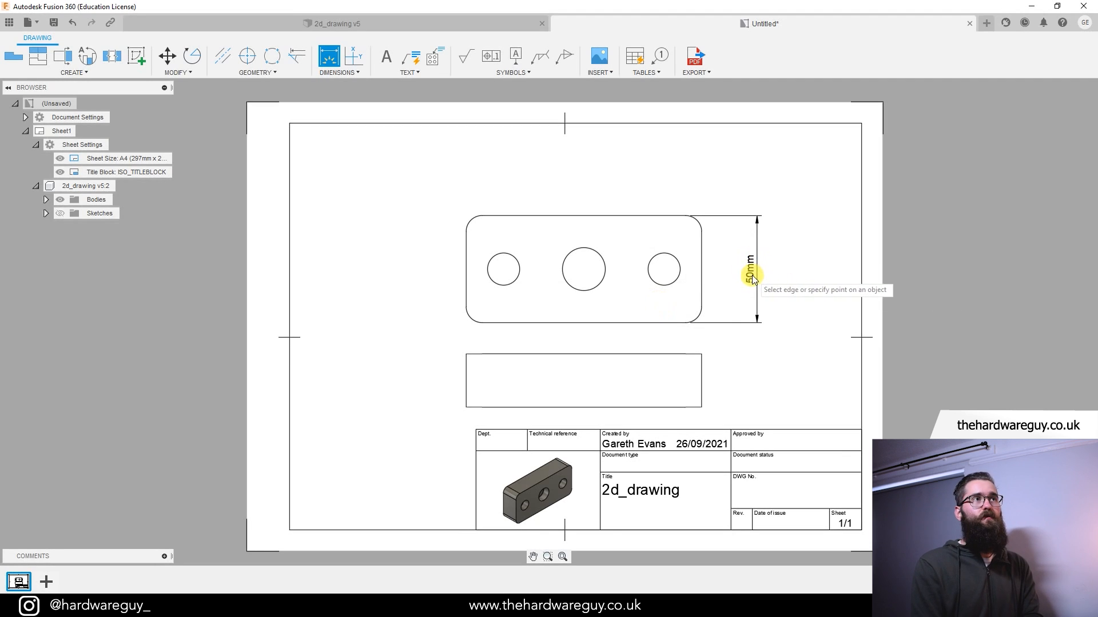
{"action": "key", "text": "Escape"}
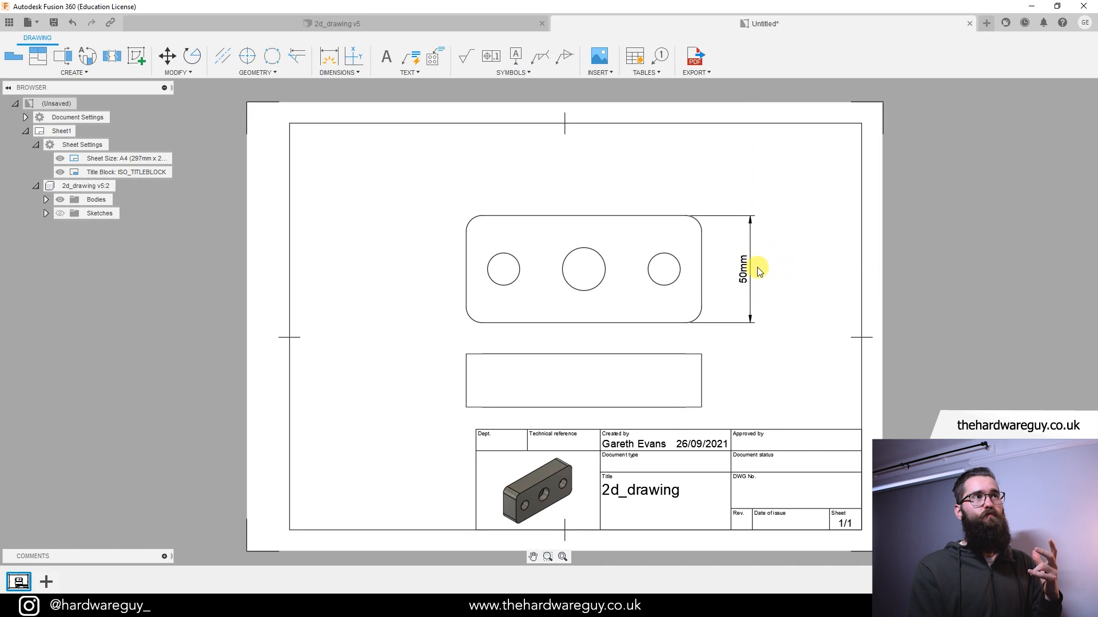
- Adjust the spacing between the overall height dimension and the right edge of the block
{"action": "left_click", "coordinate": [752, 276]}
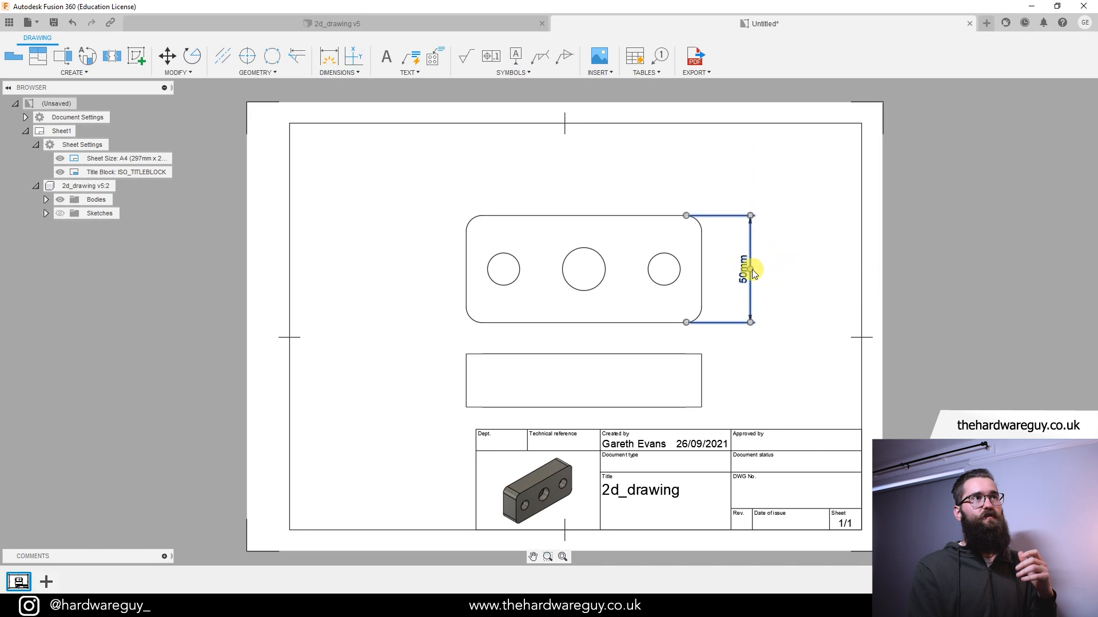
{"action": "left_click", "coordinate": [750, 269]}
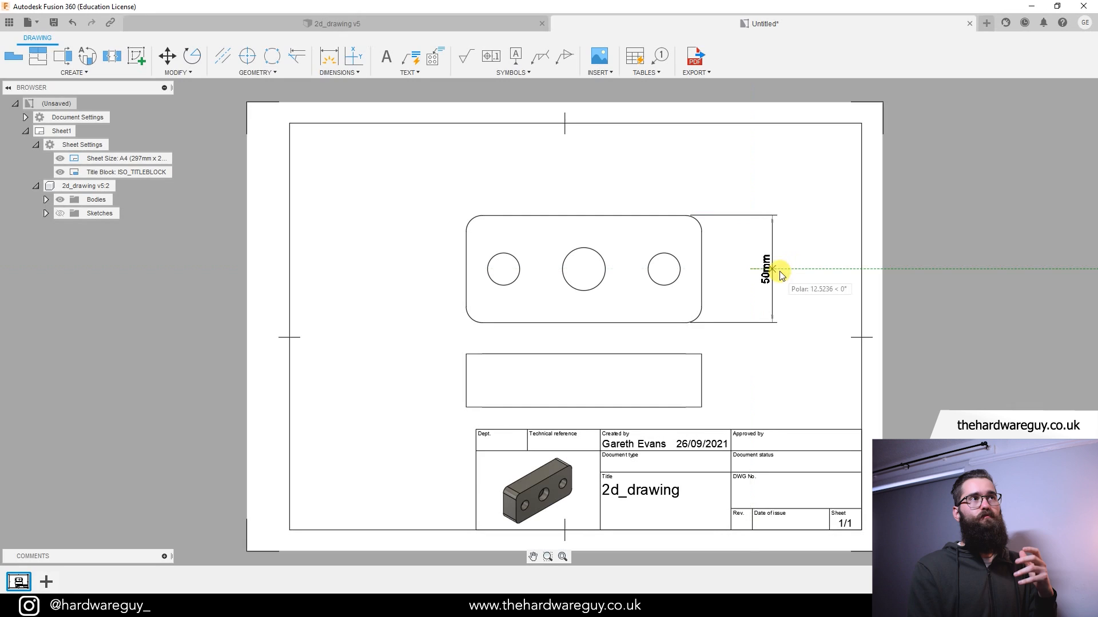
{"action": "left_click", "coordinate": [757, 270]}
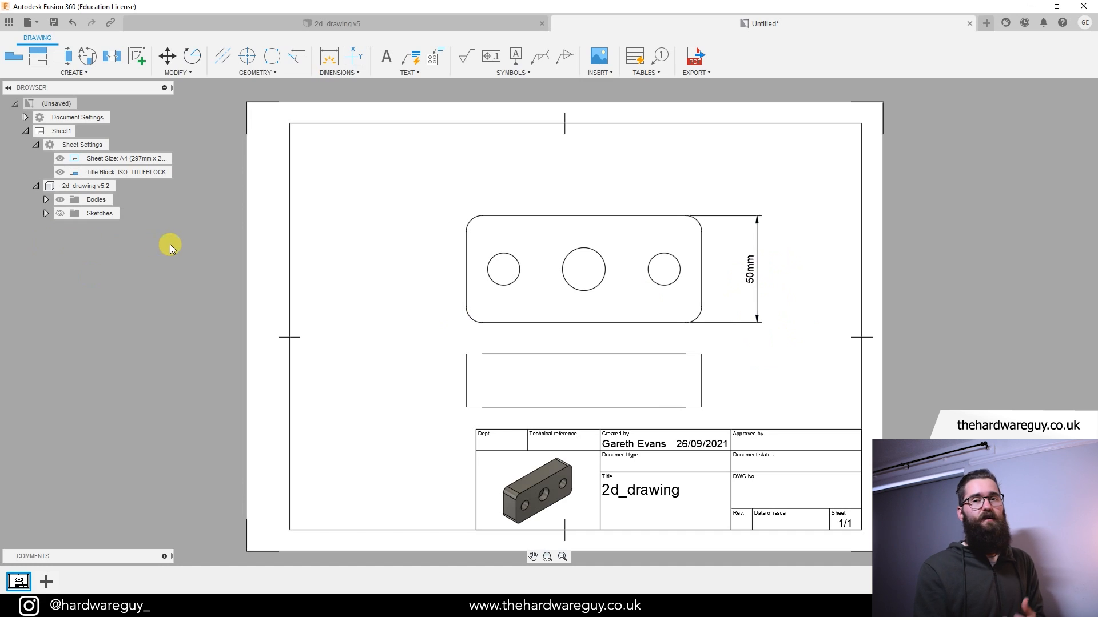
- Set the document's text height group to Small
{"action": "left_click", "coordinate": [25, 118]}
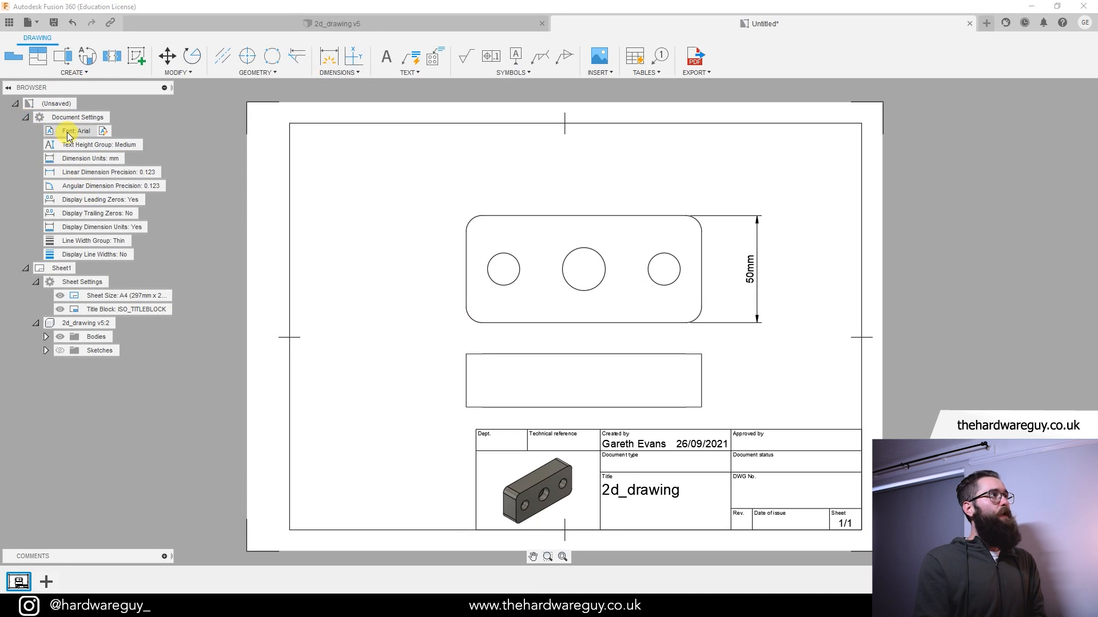
{"action": "left_click", "coordinate": [104, 131]}
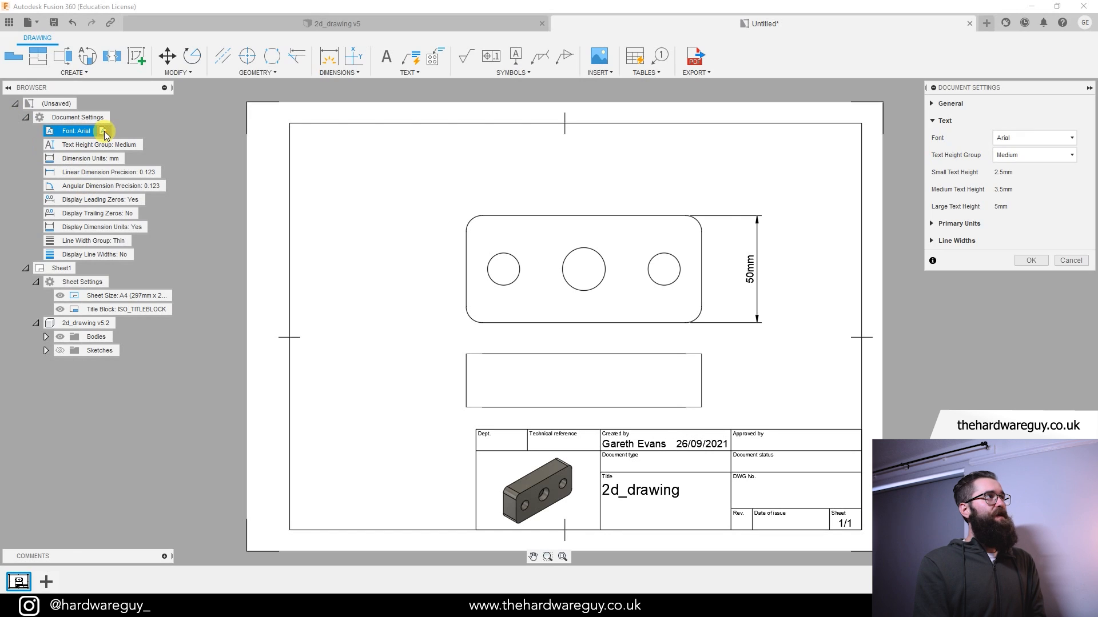
{"action": "left_click", "coordinate": [1051, 157]}
{"action": "left_click", "coordinate": [1023, 168]}
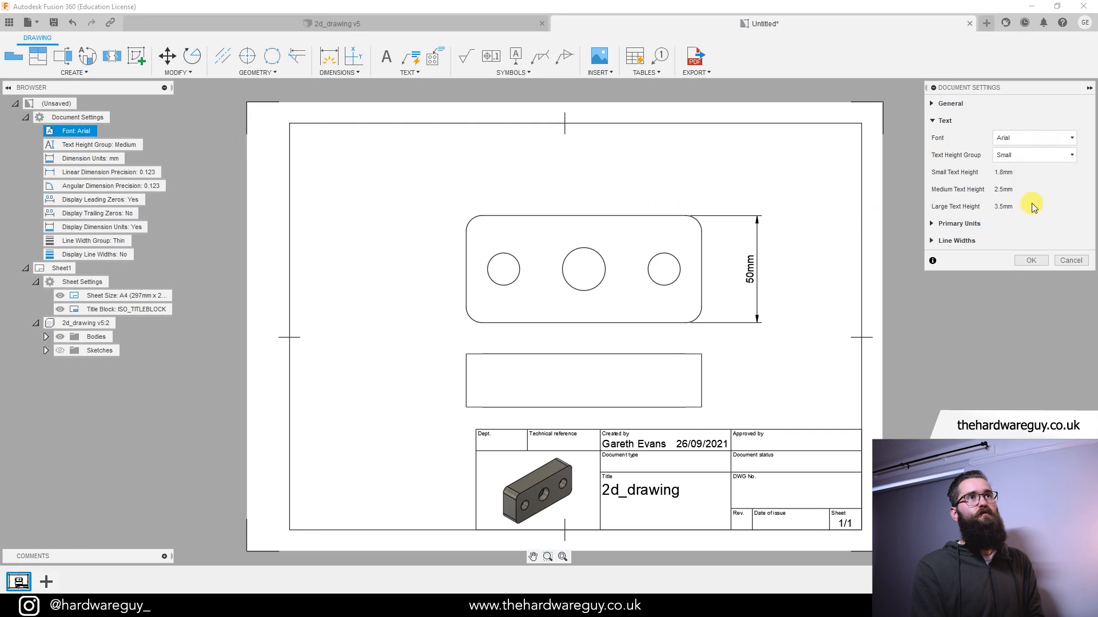
{"action": "left_click", "coordinate": [1041, 261]}
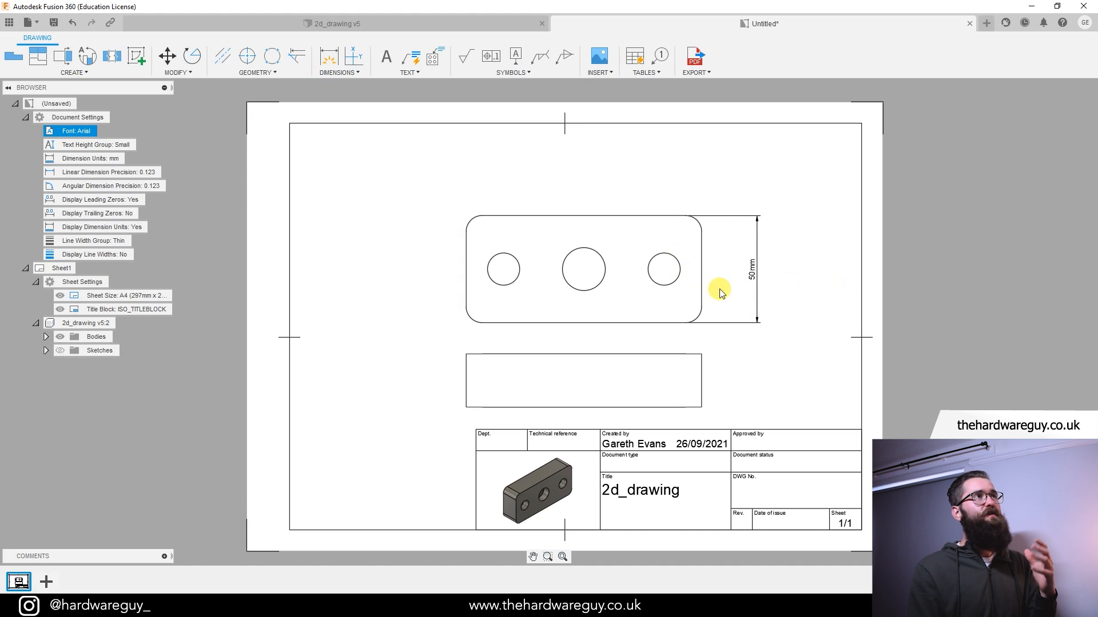
- Dimension the block's overall length between its two short edges, placing the dimension well above the top view
{"action": "left_click", "coordinate": [332, 59]}
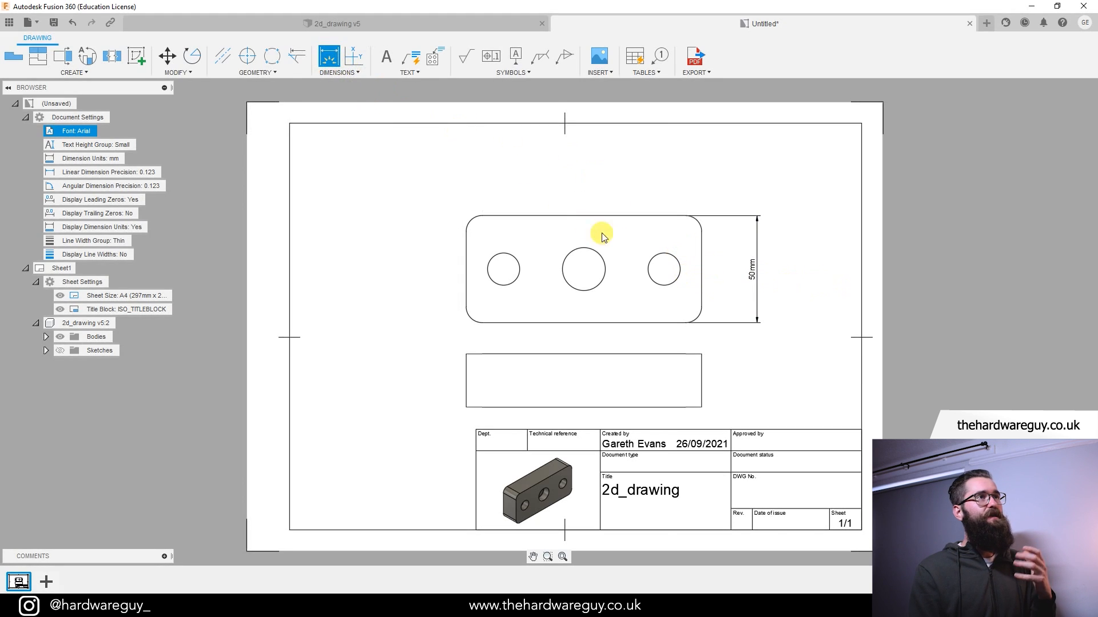
{"action": "left_click", "coordinate": [702, 267]}
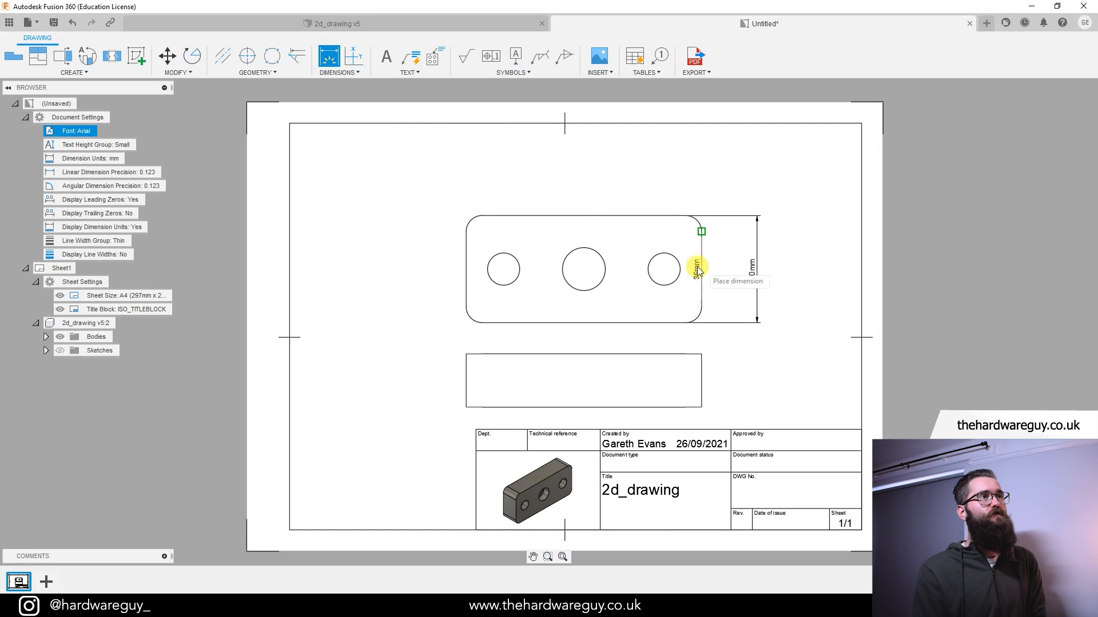
{"action": "left_click", "coordinate": [466, 266]}
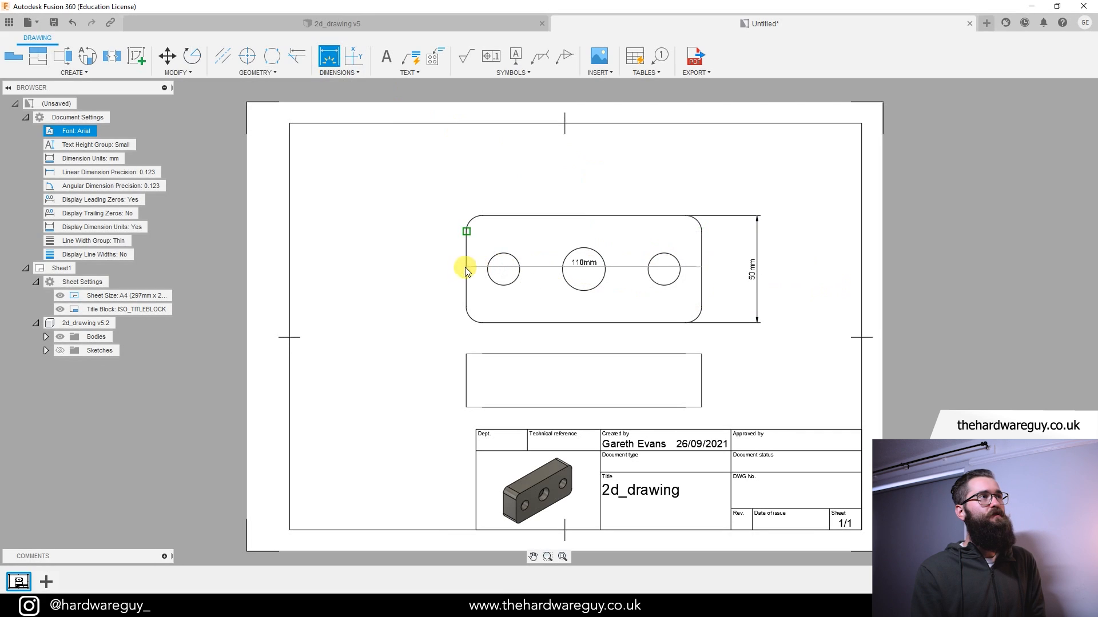
{"action": "left_click", "coordinate": [582, 154]}
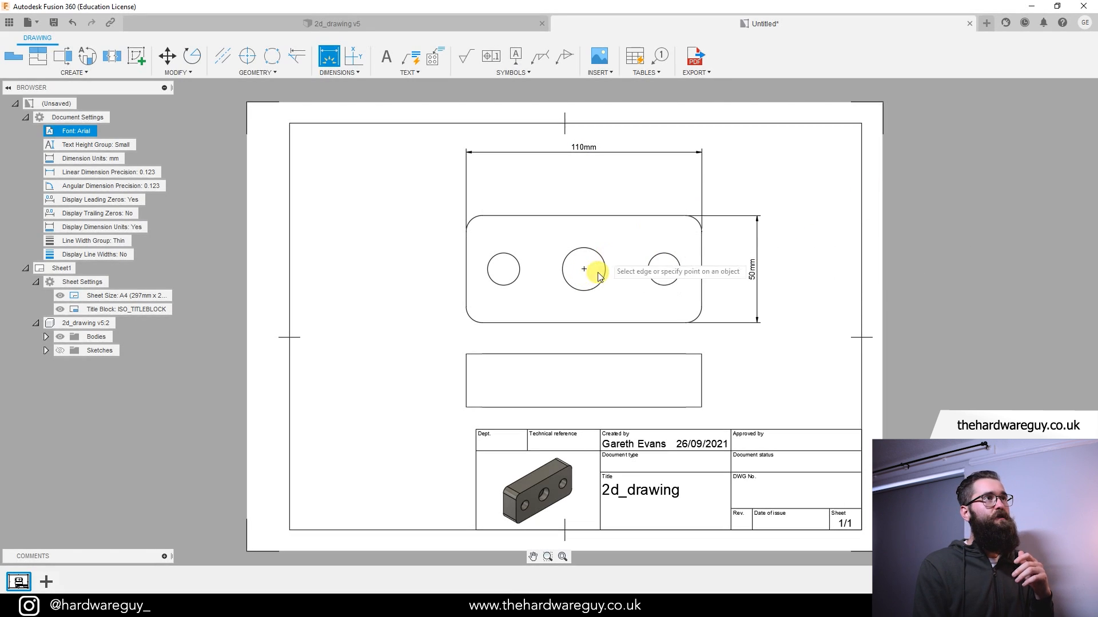
{"action": "key", "text": "Escape"}
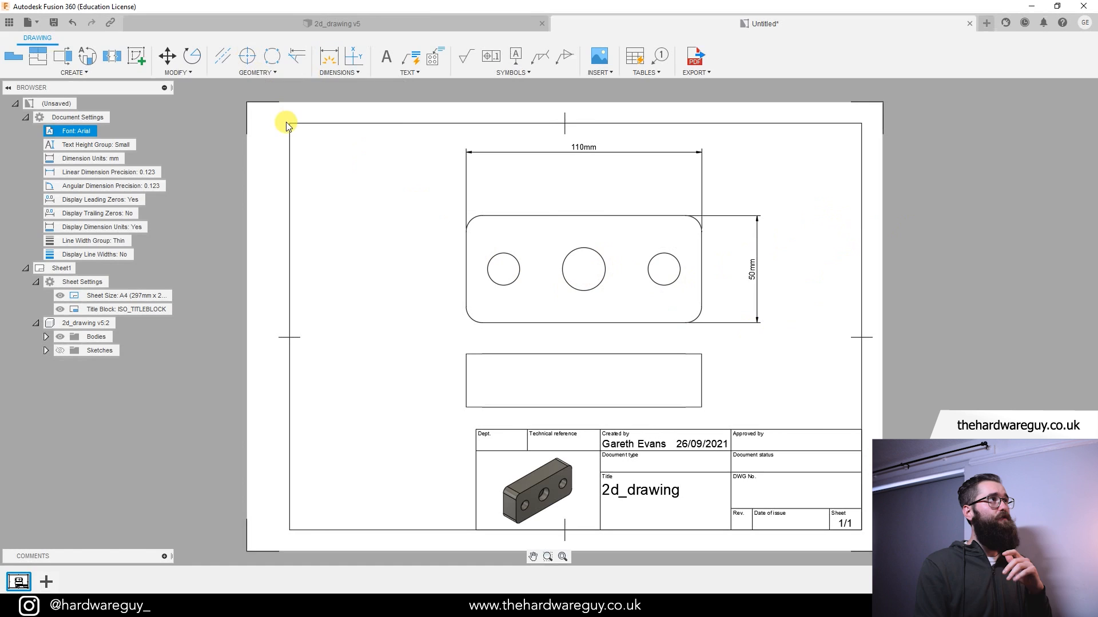
- Add center marks to all three holes in the top view
{"action": "left_click", "coordinate": [247, 60]}
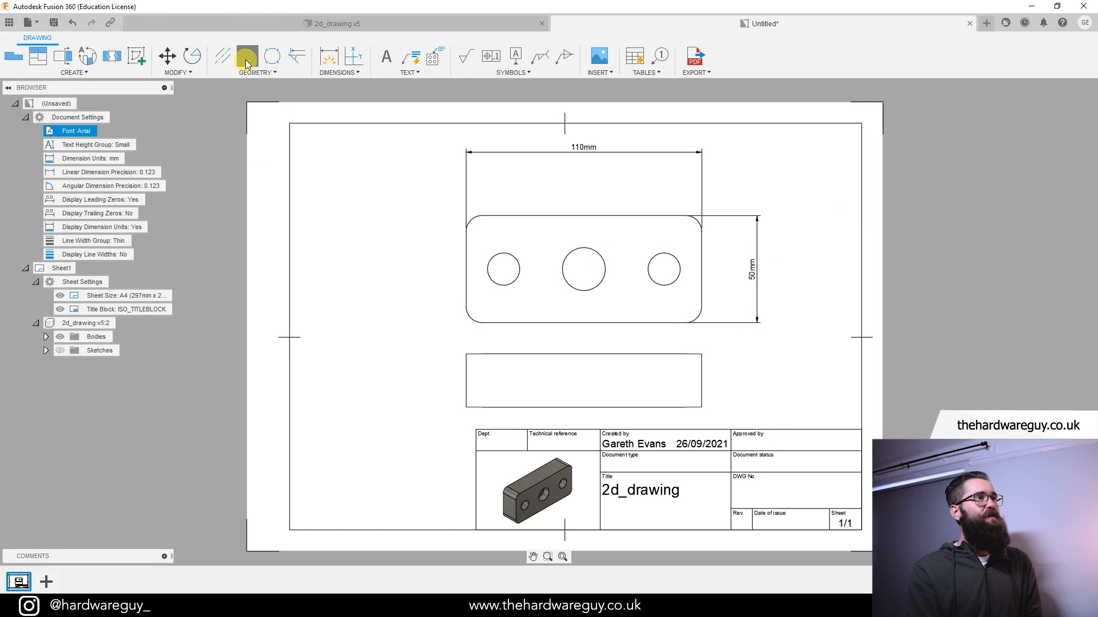
{"action": "left_click", "coordinate": [606, 266]}
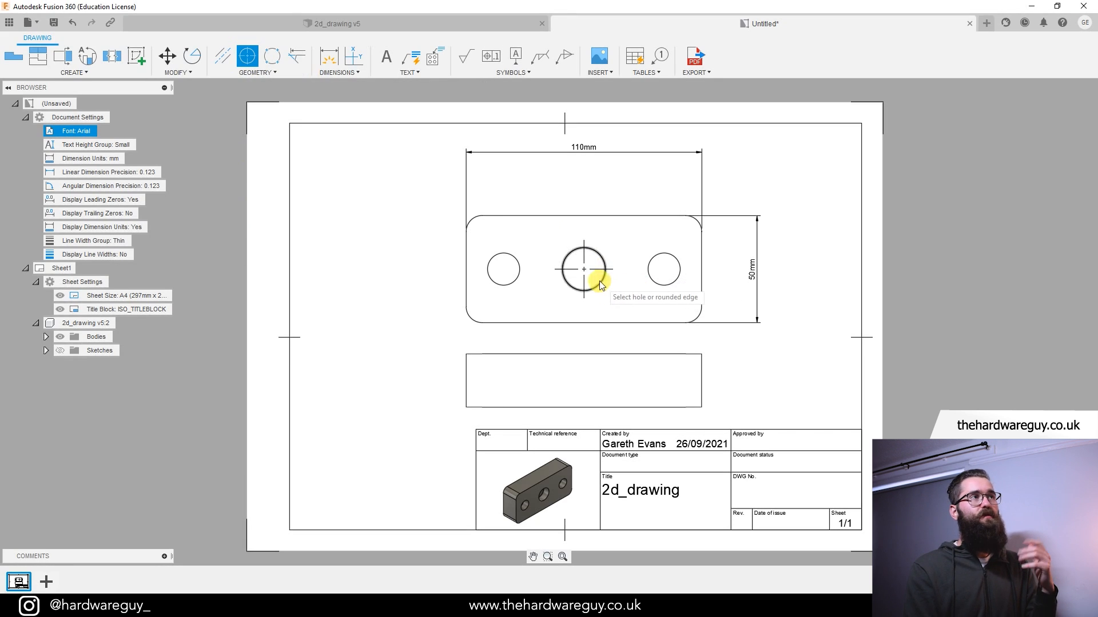
{"action": "left_click", "coordinate": [678, 275]}
{"action": "left_click", "coordinate": [519, 265]}
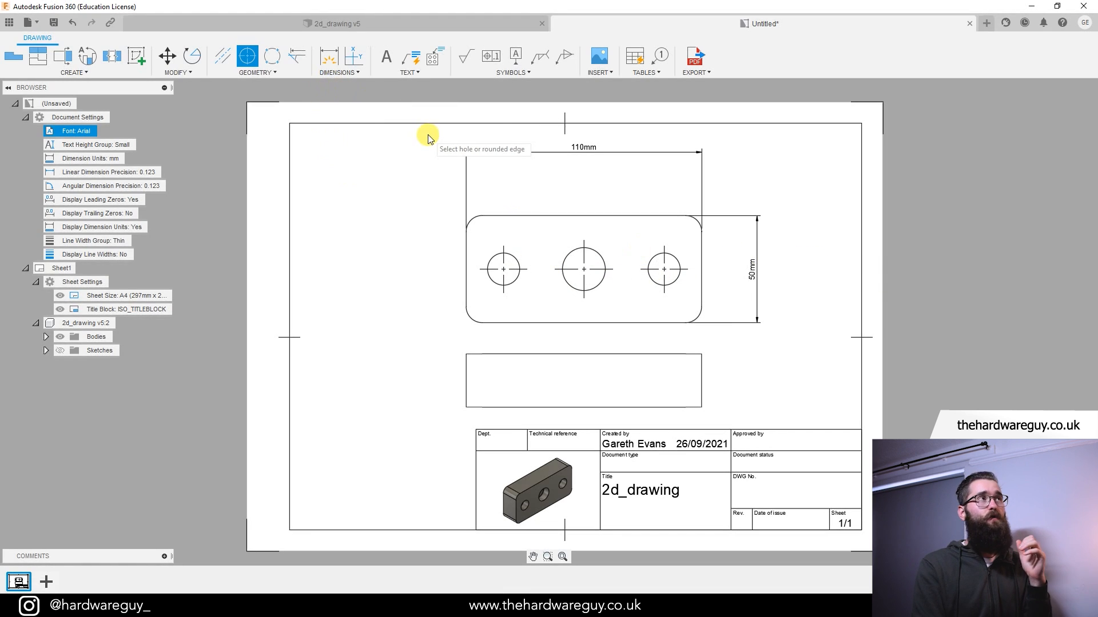
- Dimension the horizontal distance from the block's right edge to the middle hole's centre, placed just below the overall length dimension
{"action": "left_click", "coordinate": [336, 65]}
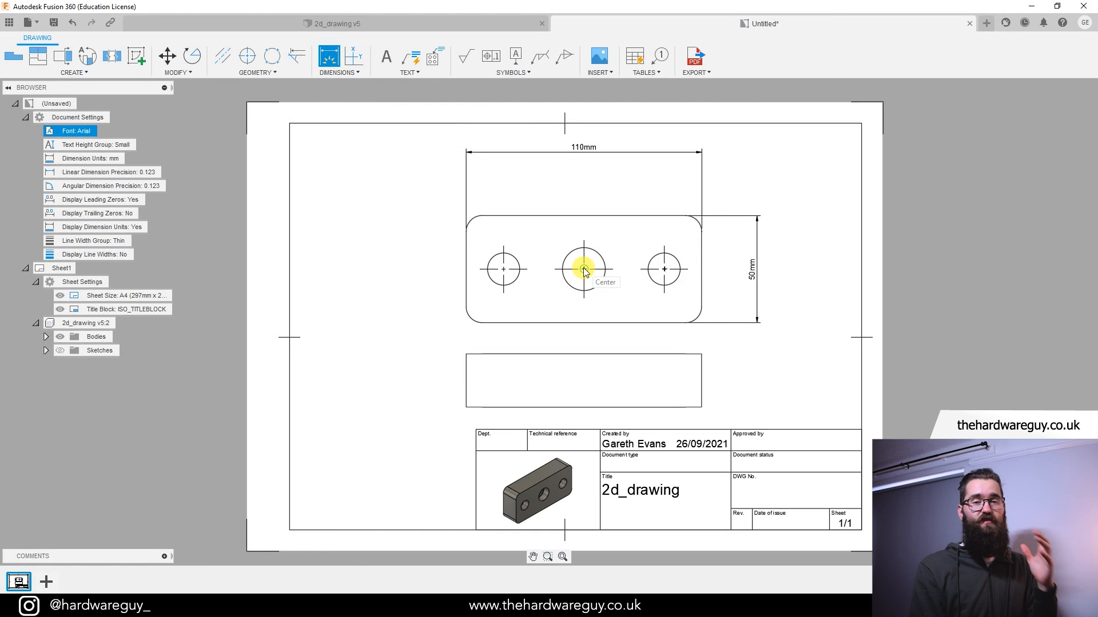
{"action": "left_click", "coordinate": [701, 266]}
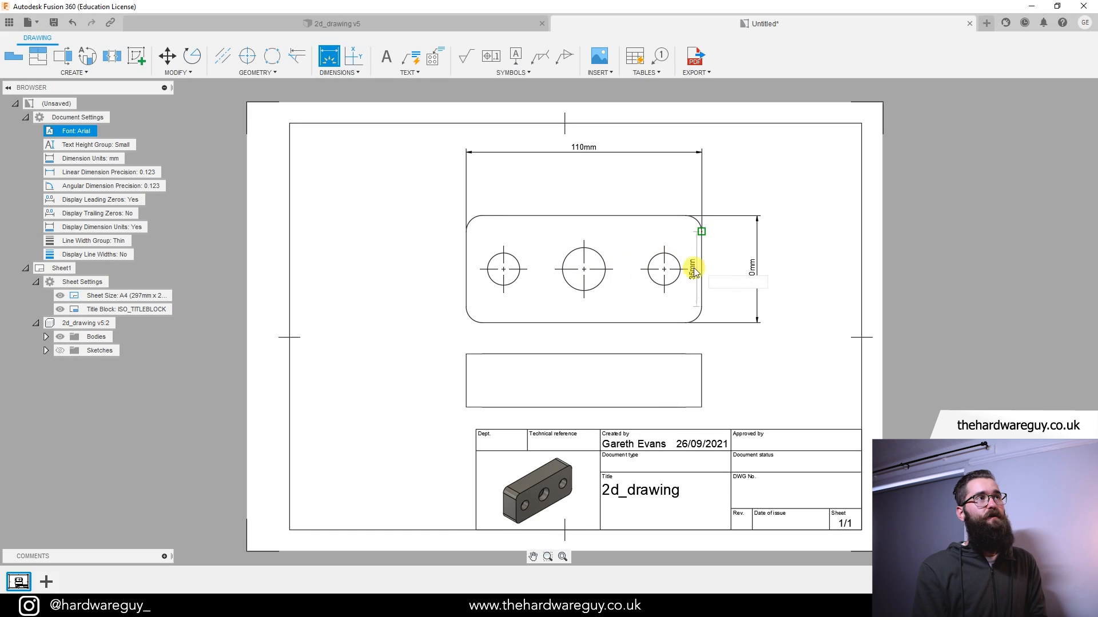
{"action": "left_click", "coordinate": [584, 268]}
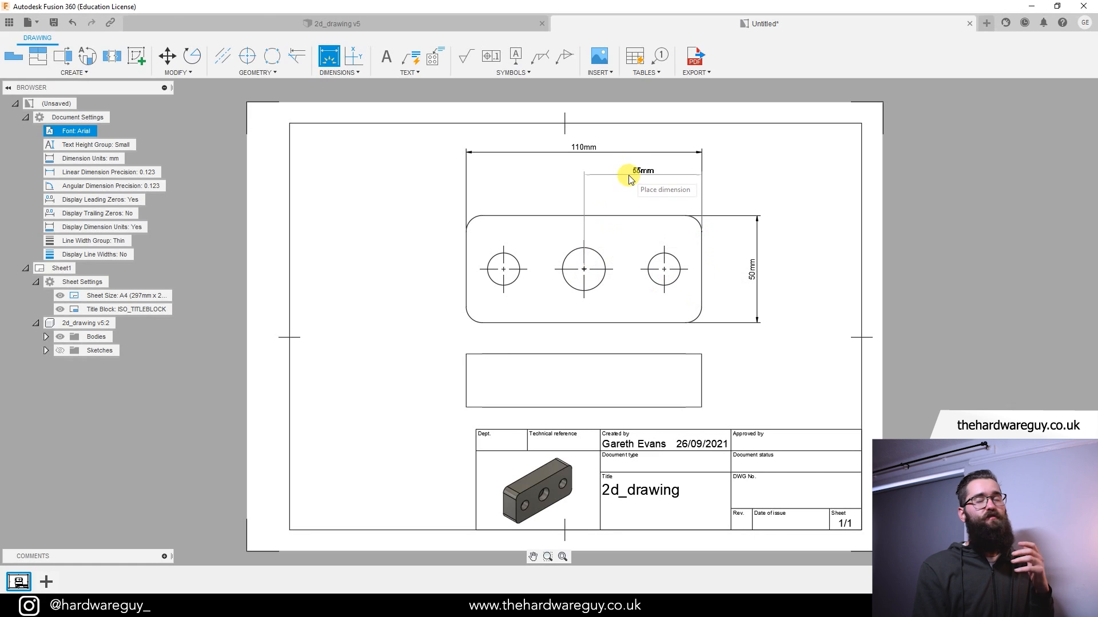
{"action": "left_click", "coordinate": [629, 176]}
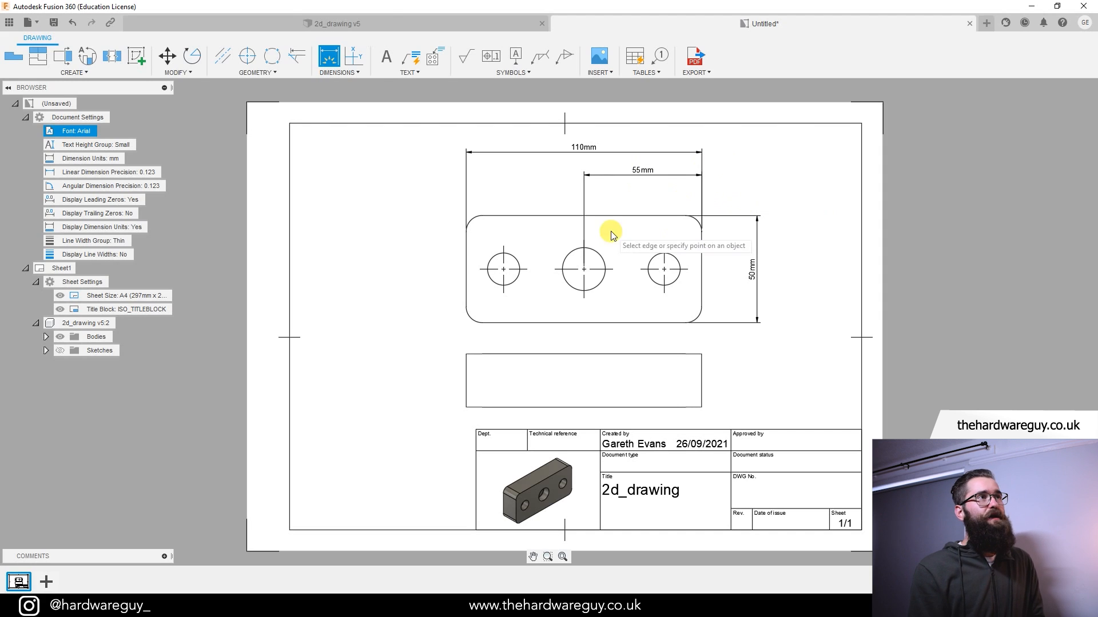
{"action": "left_click", "coordinate": [596, 181]}
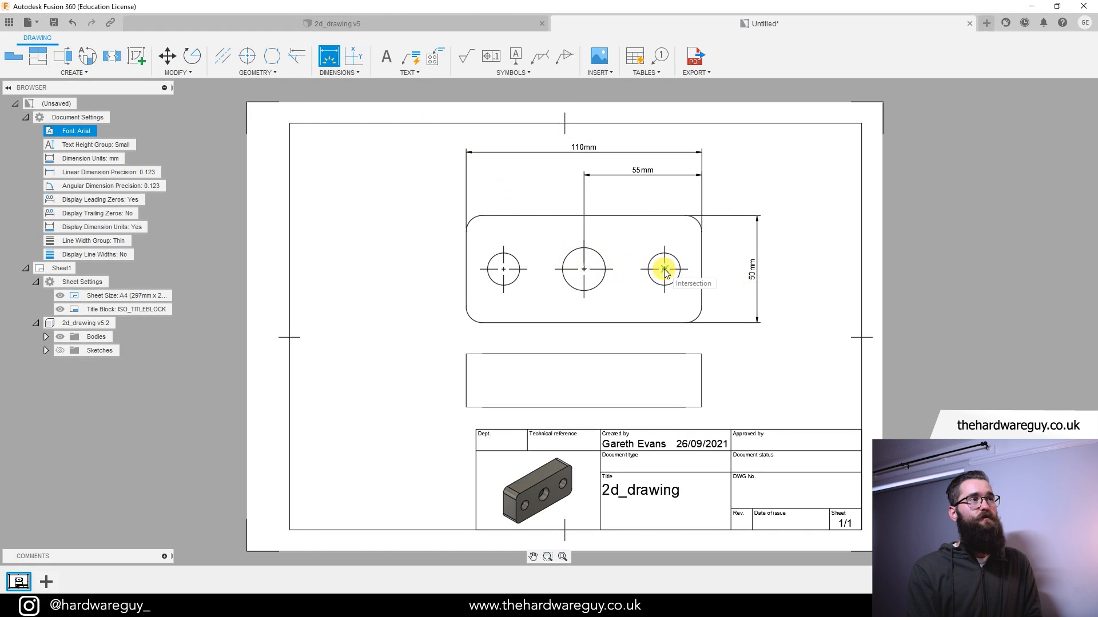
- Dimension the horizontal centre distances from the middle hole to the right and left holes, lining both up just above the block
{"action": "left_click", "coordinate": [592, 275]}
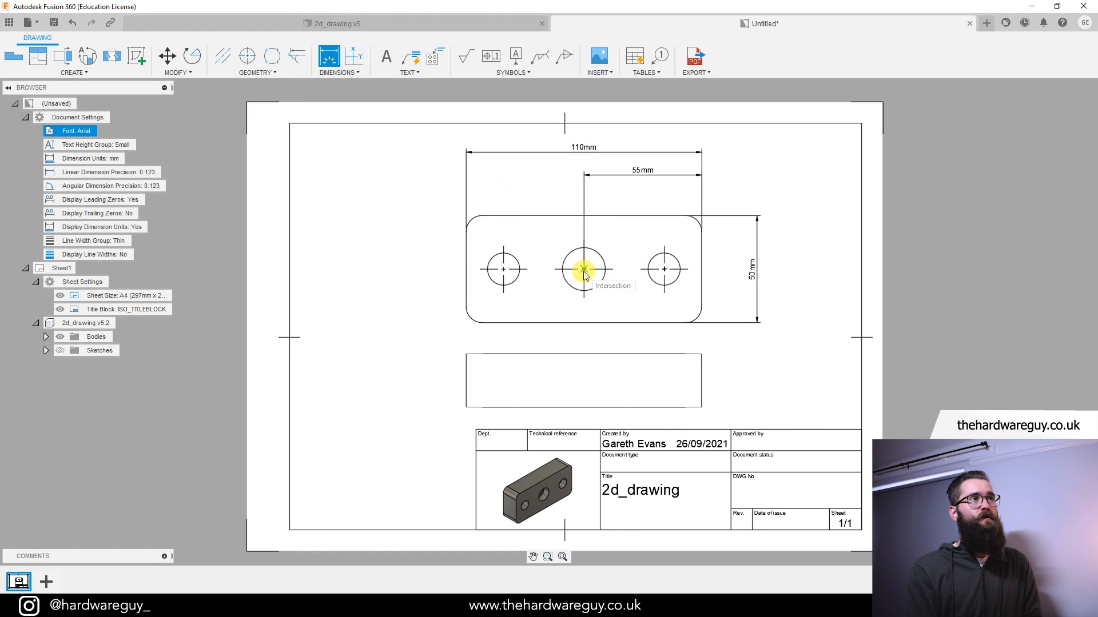
{"action": "left_click", "coordinate": [663, 269]}
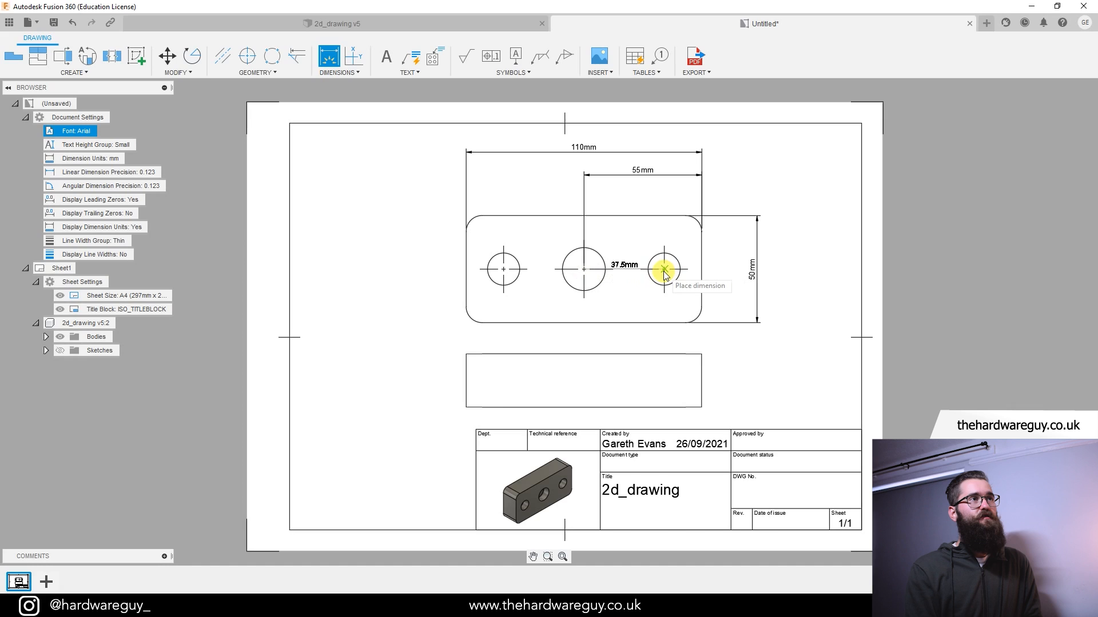
{"action": "left_click", "coordinate": [621, 197]}
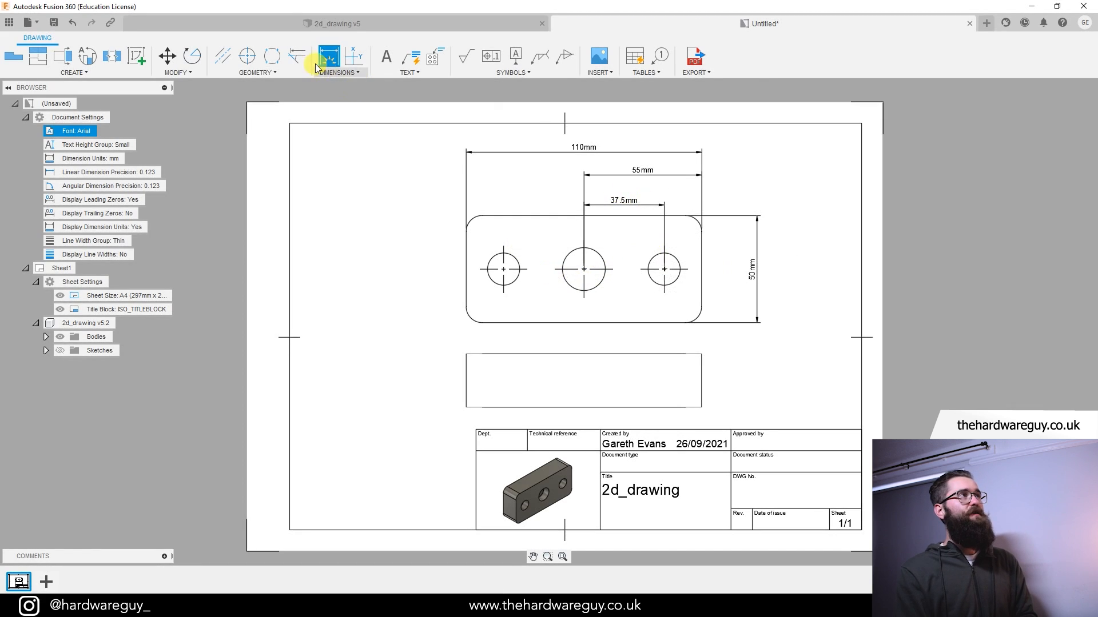
{"action": "left_click", "coordinate": [583, 270]}
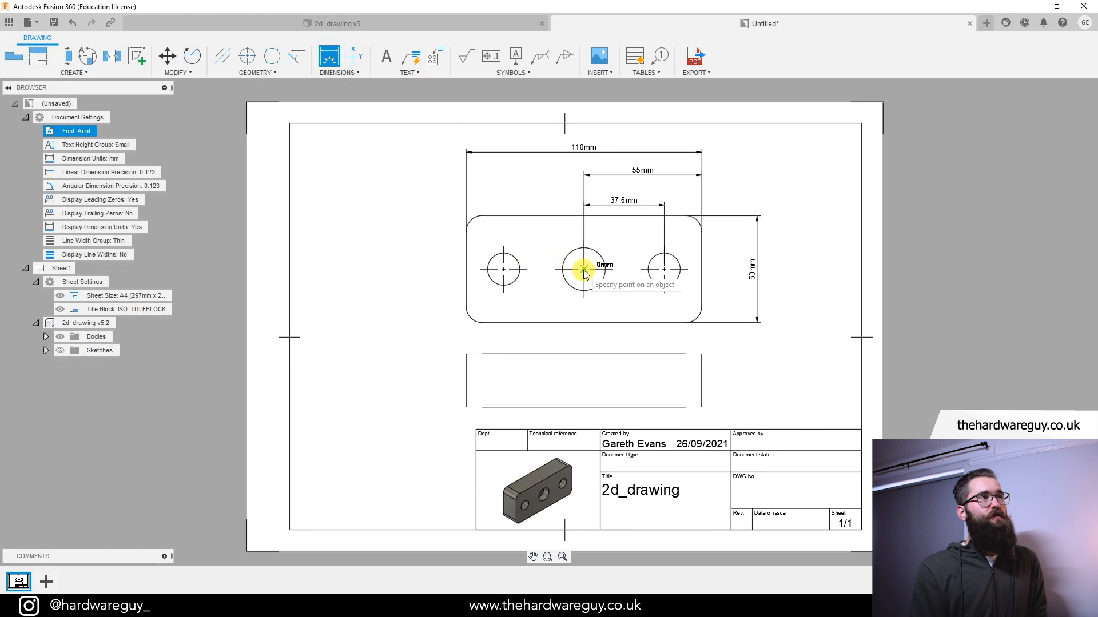
{"action": "left_click", "coordinate": [503, 269]}
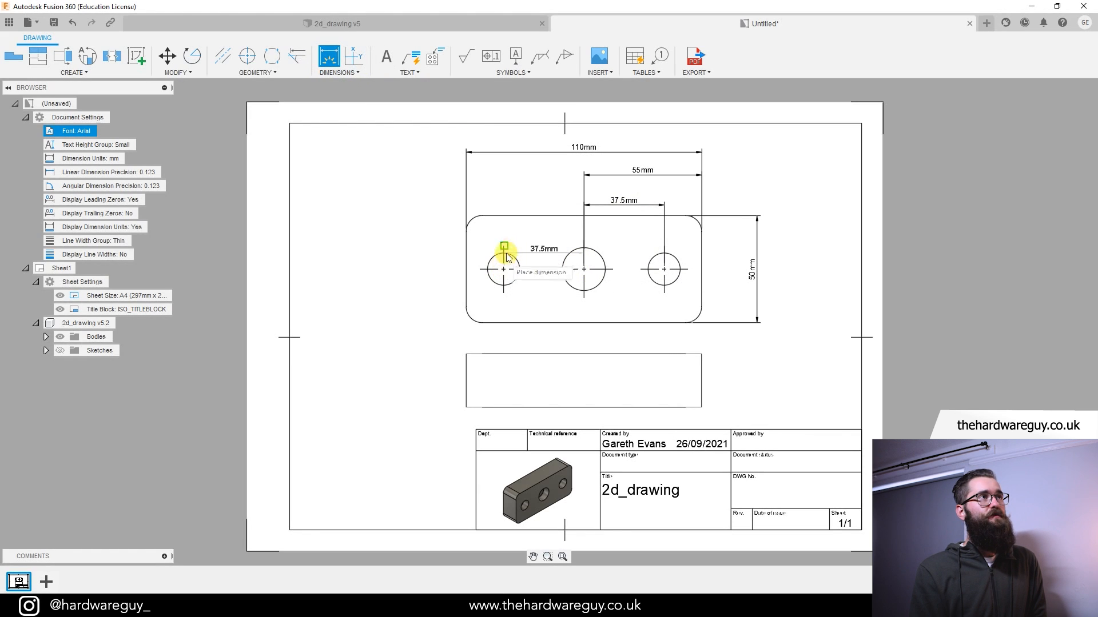
{"action": "left_click", "coordinate": [526, 208]}
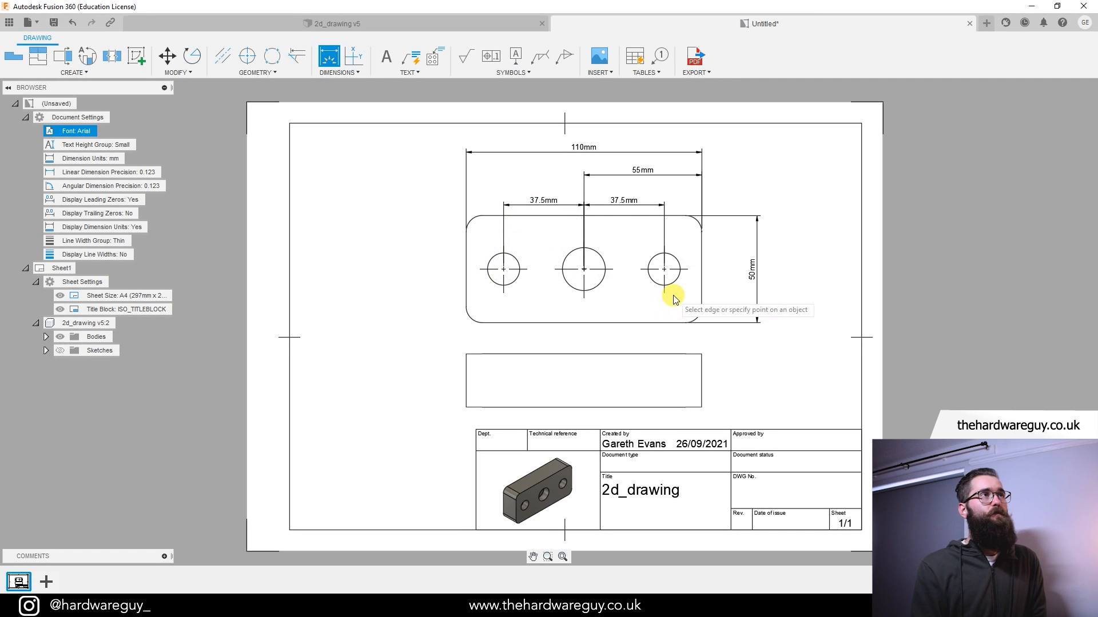
{"action": "key", "text": "Escape"}
- Move both 37.5 mm hole-spacing dimensions slightly higher above the block, keeping them aligned with each other
{"action": "scroll", "coordinate": [639, 215], "scroll_direction": "up", "scroll_amount": 5}
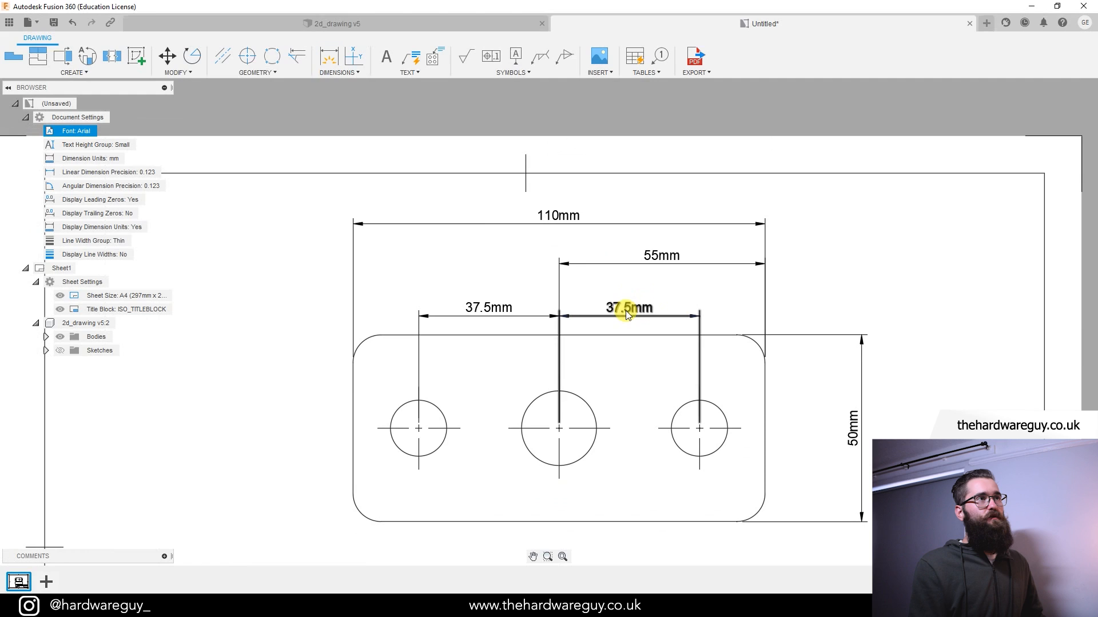
{"action": "left_click", "coordinate": [626, 314]}
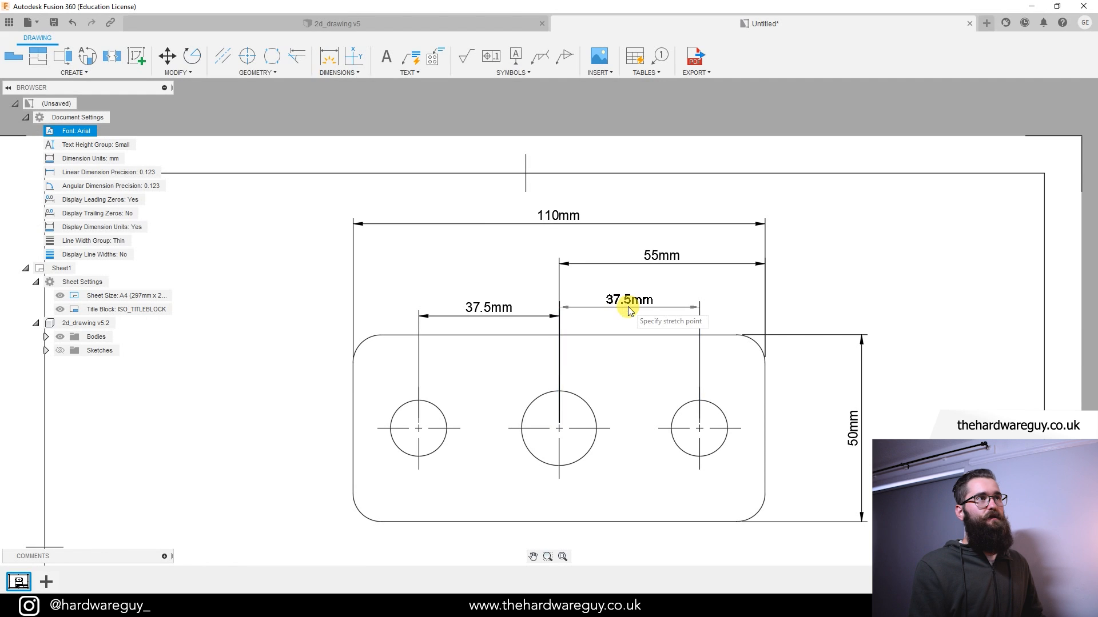
{"action": "left_click_drag", "start_coordinate": [628, 306], "coordinate": [629, 300]}
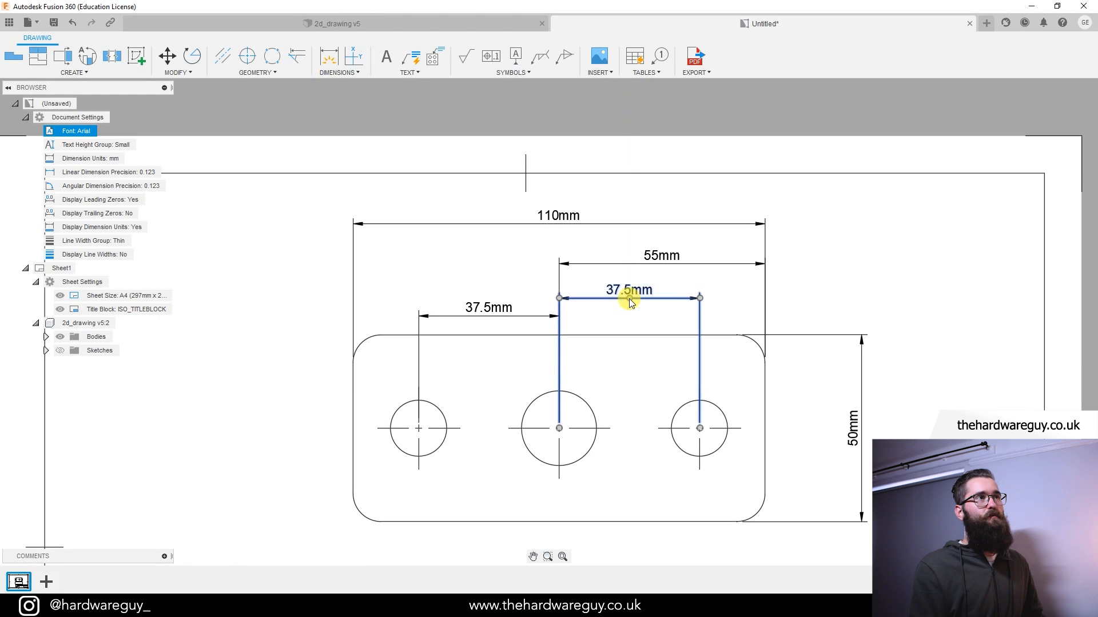
{"action": "left_click", "coordinate": [492, 312]}
{"action": "left_click_drag", "start_coordinate": [489, 313], "coordinate": [488, 307]}
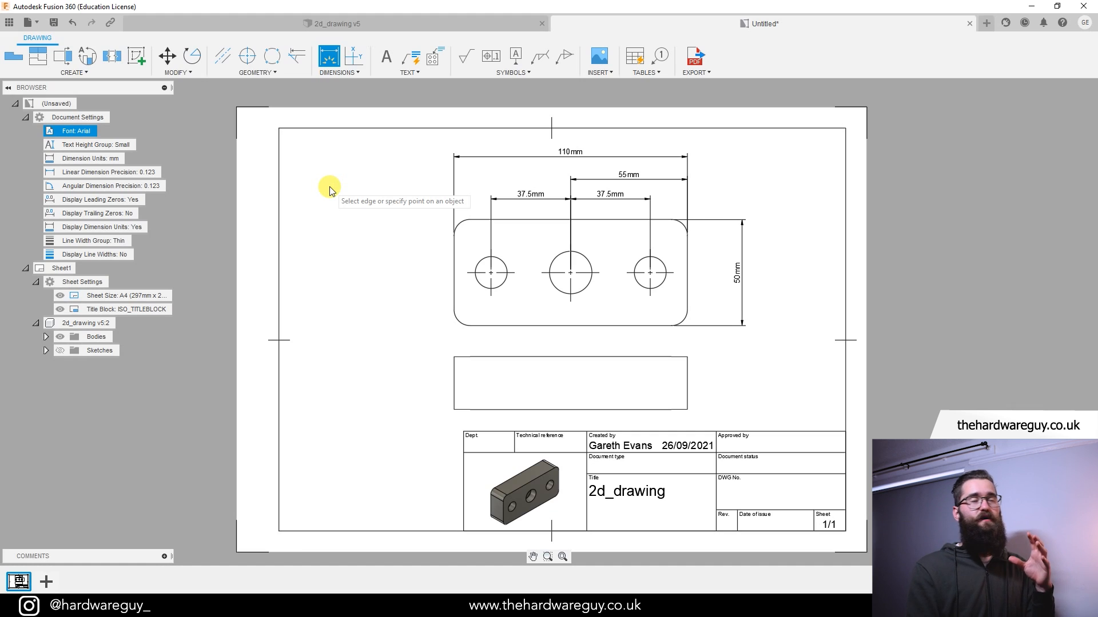
- Dimension the vertical distance from the middle hole's centre to the block's lower edge, placed between the block and its overall height dimension
{"action": "left_click", "coordinate": [571, 273]}
{"action": "left_click", "coordinate": [570, 326]}
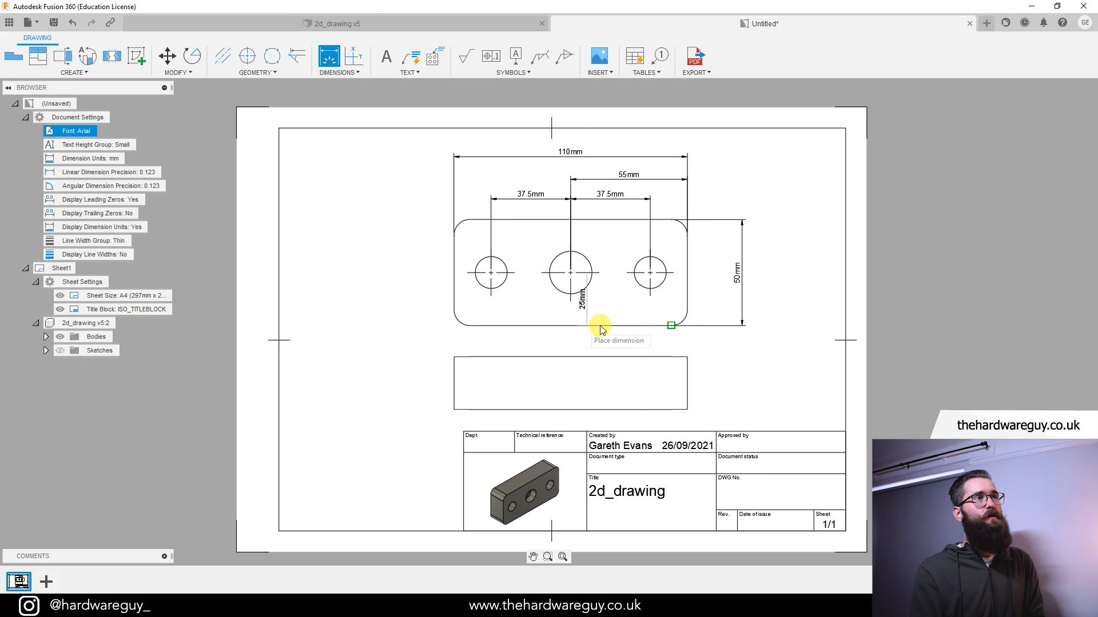
{"action": "left_click", "coordinate": [717, 298]}
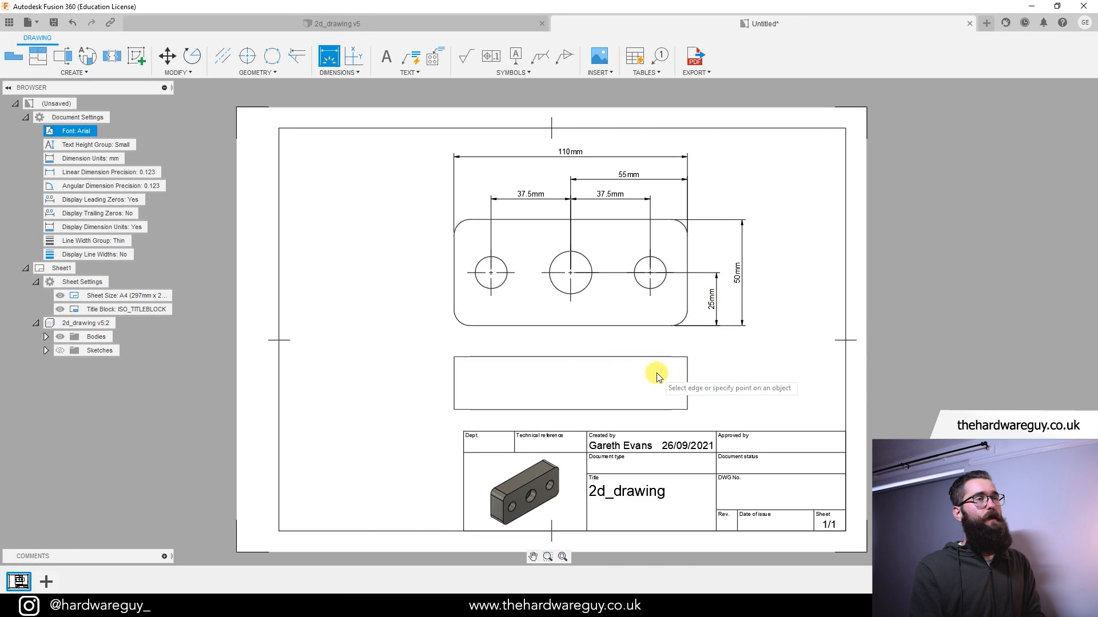
{"action": "left_click", "coordinate": [645, 356]}
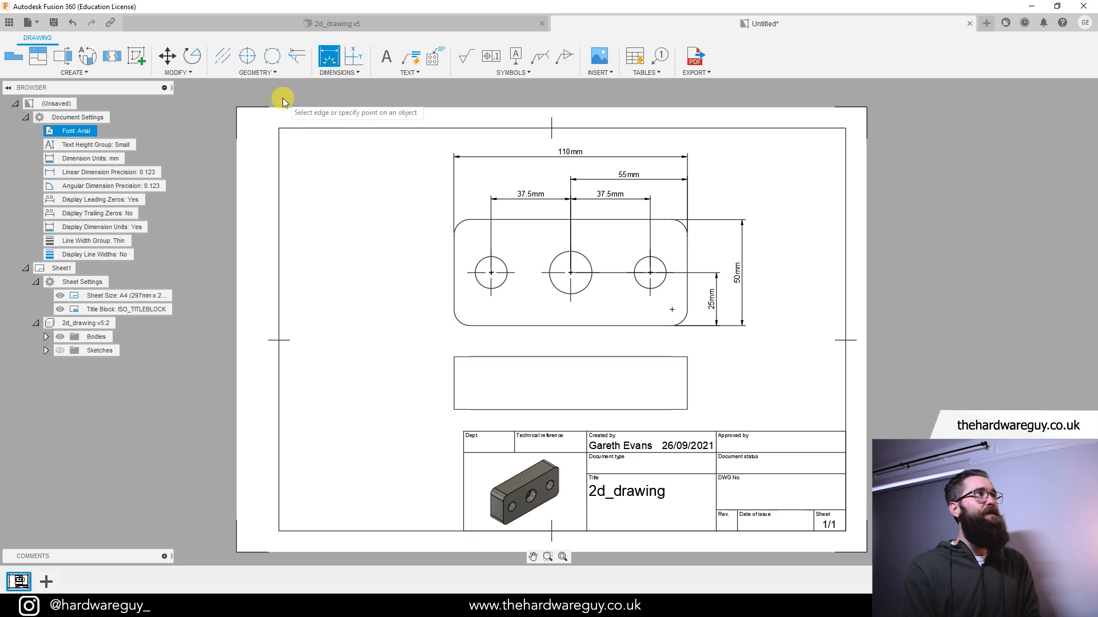
- Add a centerline midway between the top view's two long edges and extend both ends well past the block
{"action": "left_click", "coordinate": [249, 73]}
{"action": "left_click", "coordinate": [246, 85]}
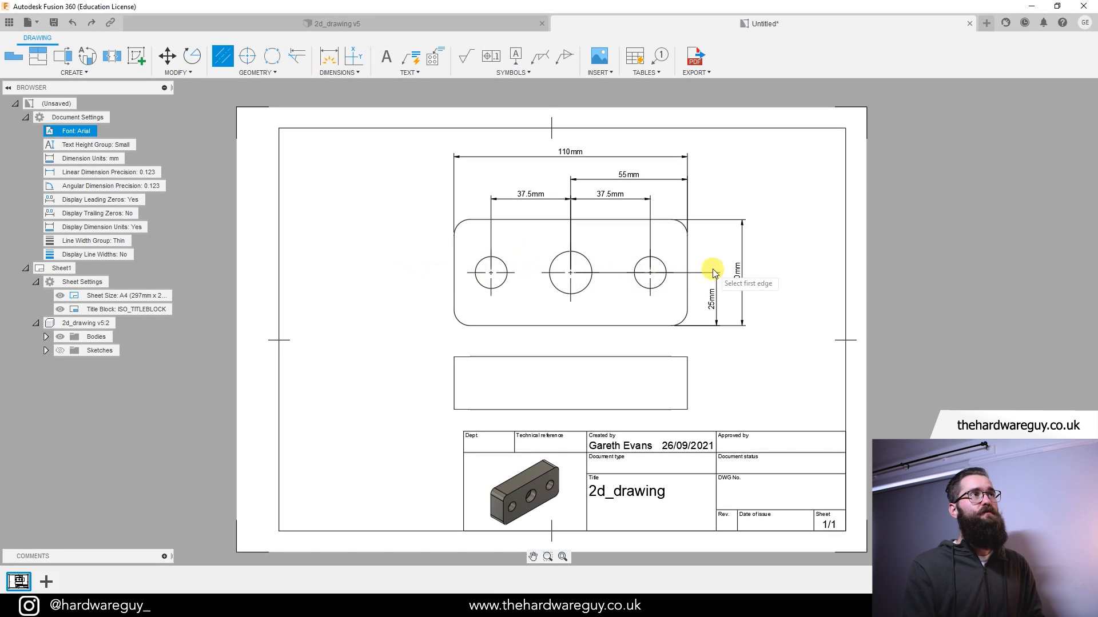
{"action": "left_click", "coordinate": [590, 223]}
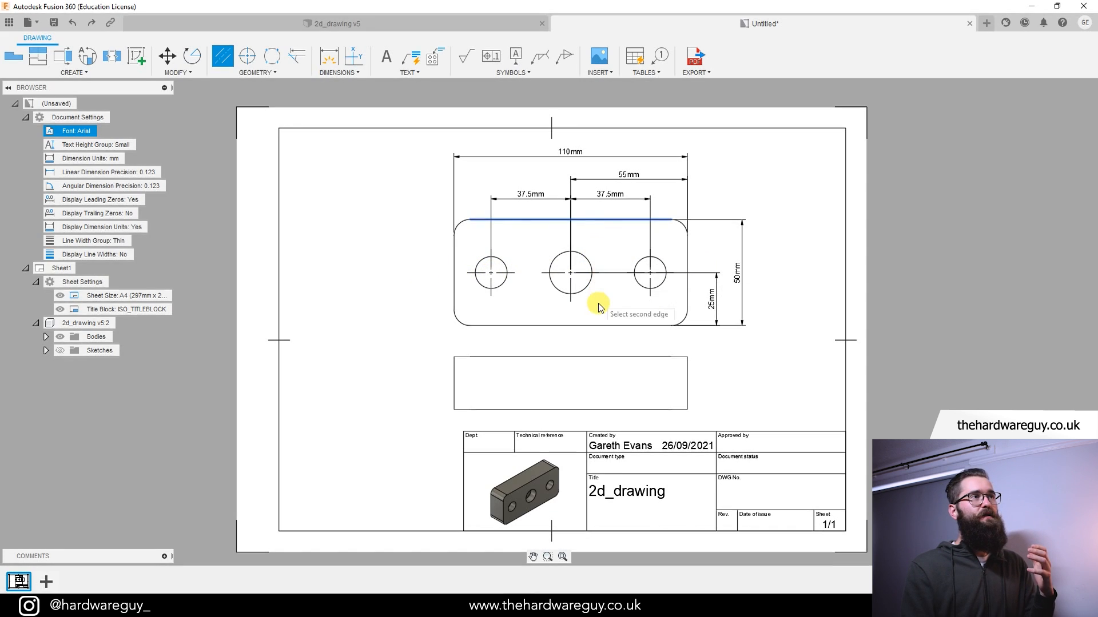
{"action": "left_click", "coordinate": [593, 324]}
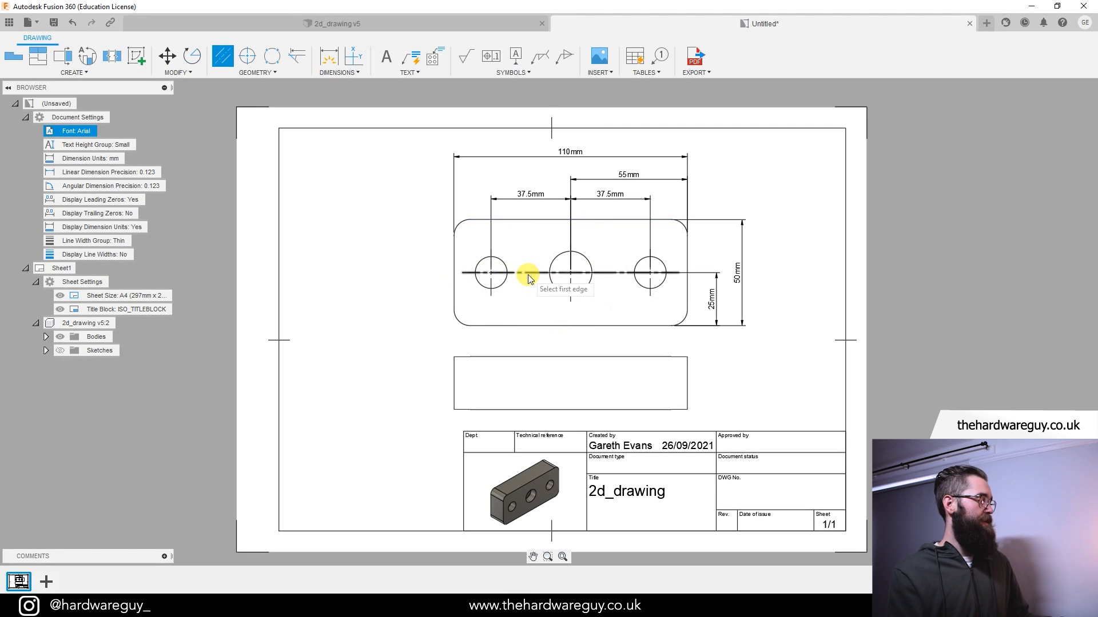
{"action": "key", "text": "Escape"}
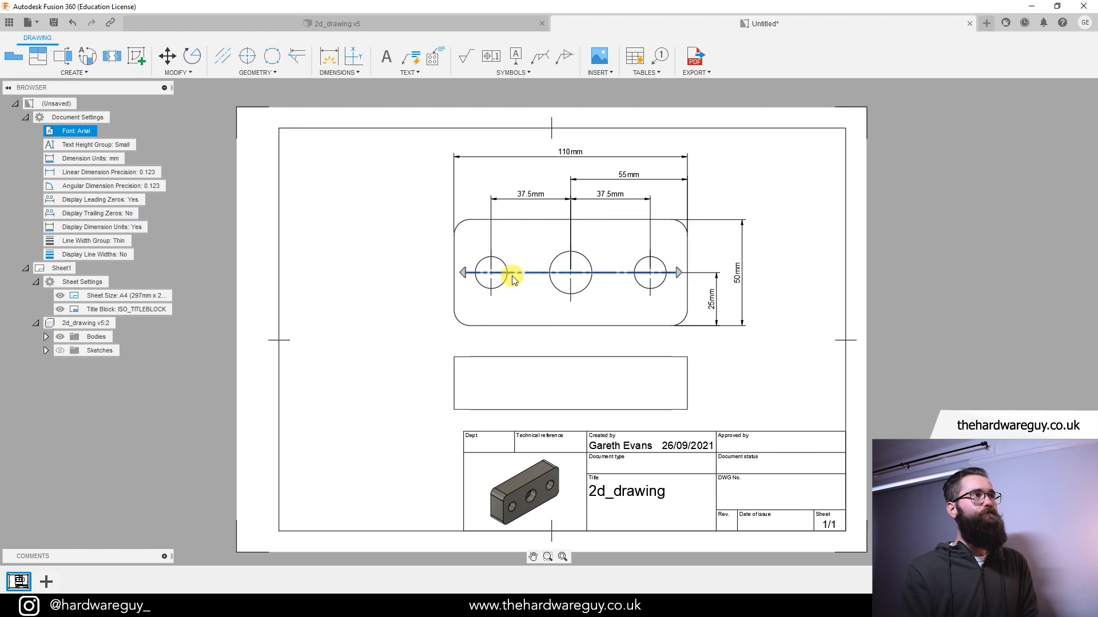
{"action": "left_click_drag", "start_coordinate": [464, 272], "coordinate": [399, 273]}
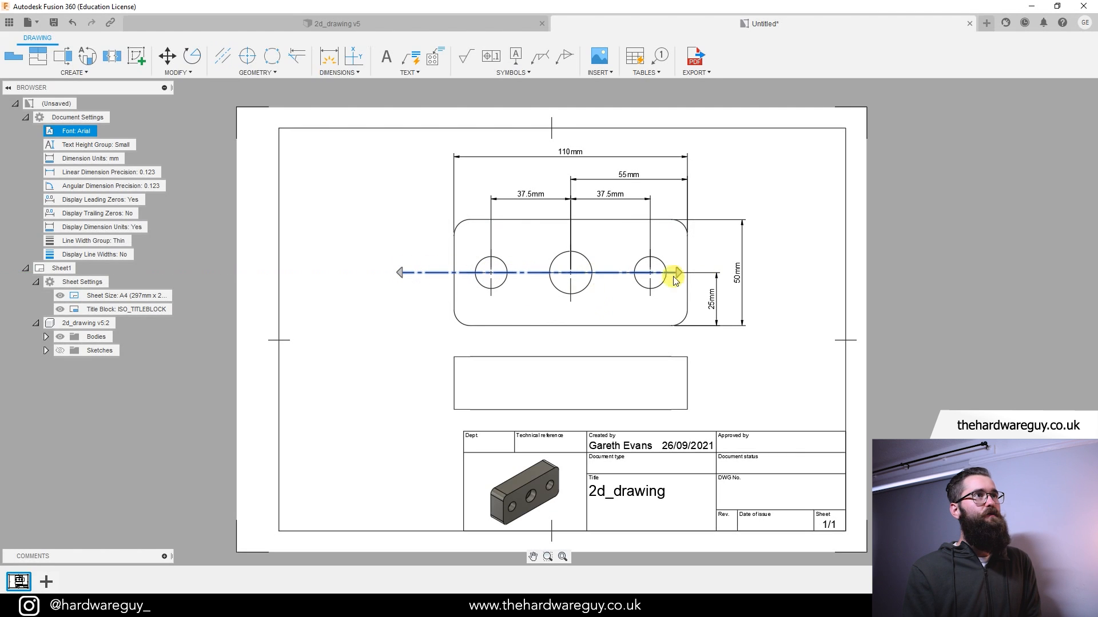
{"action": "left_click_drag", "start_coordinate": [679, 273], "coordinate": [762, 274]}
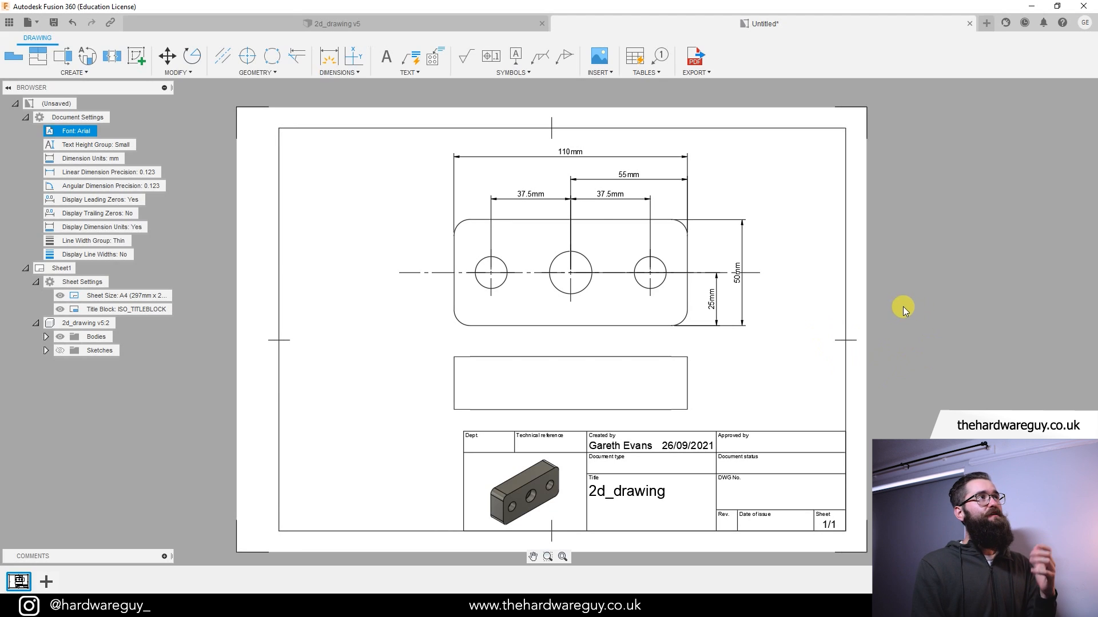
{"action": "left_click", "coordinate": [331, 75]}
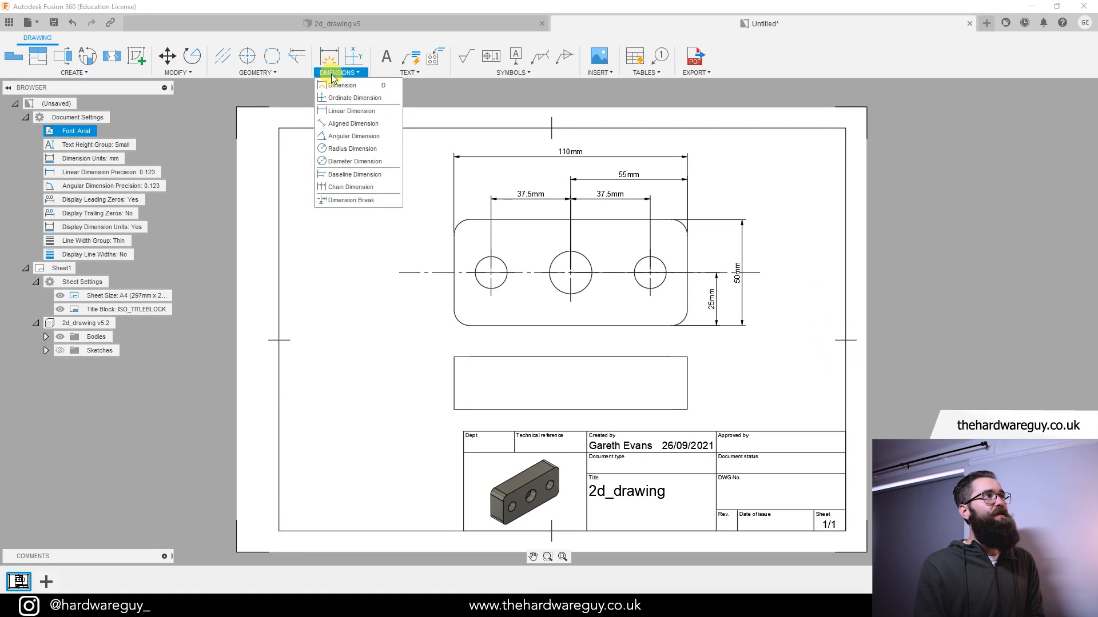
{"action": "left_click", "coordinate": [329, 60]}
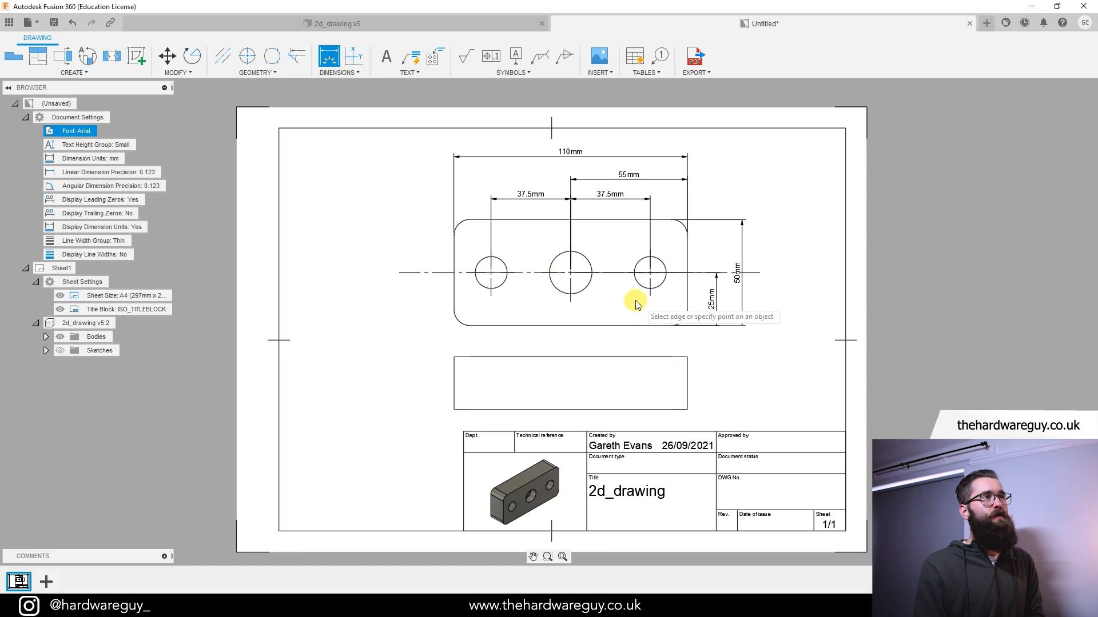
{"action": "left_click", "coordinate": [592, 266]}
{"action": "scroll", "coordinate": [590, 265], "scroll_direction": "up", "scroll_amount": 1}
{"action": "scroll", "coordinate": [589, 266], "scroll_direction": "up", "scroll_amount": 2}
{"action": "middle_click_drag", "start_coordinate": [623, 245], "coordinate": [624, 292]}
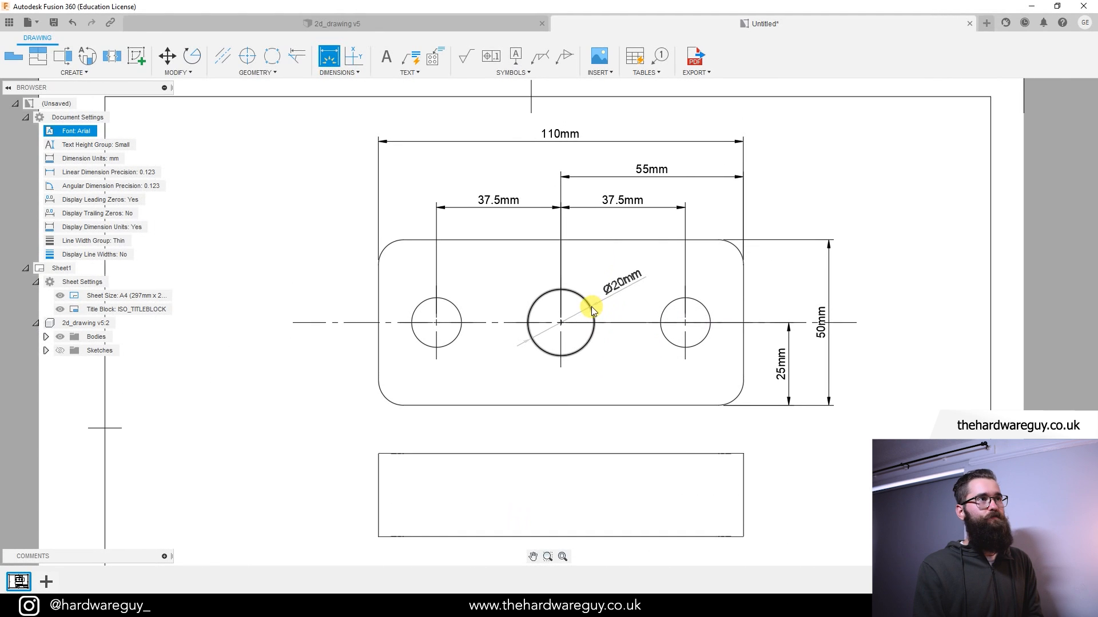
{"action": "left_click", "coordinate": [592, 307]}
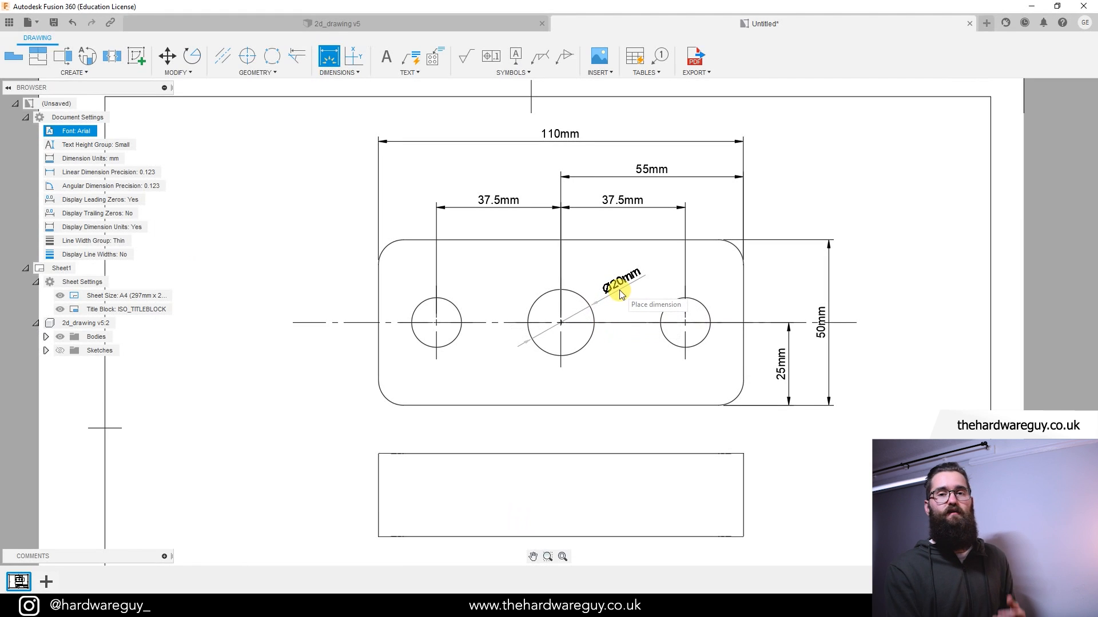
{"action": "key", "text": "Escape"}
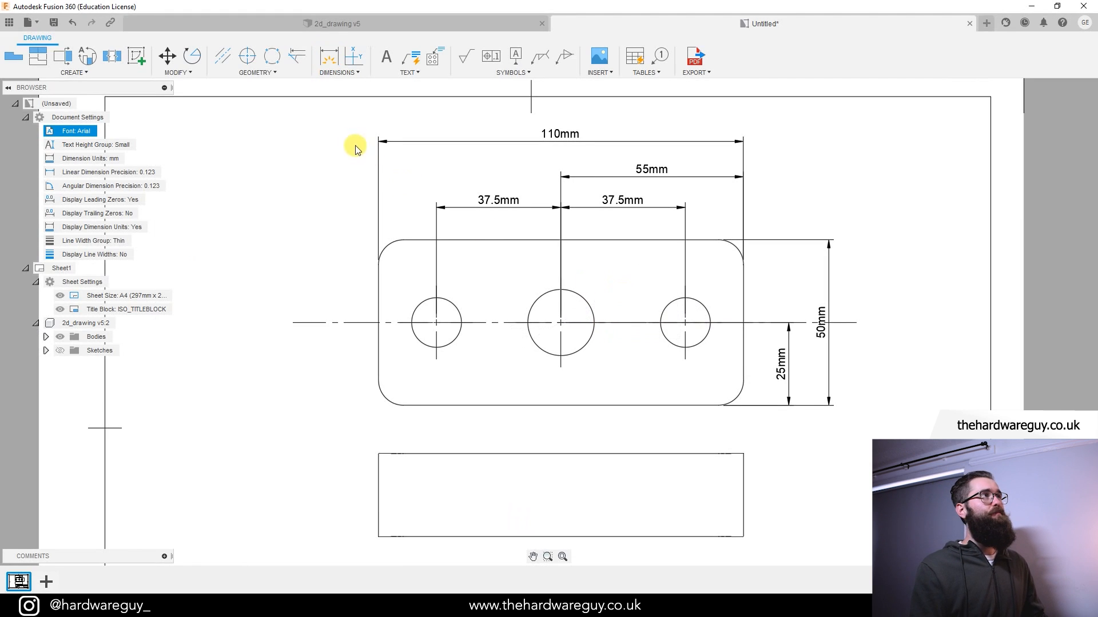
- Add a radius dimension to the top view's upper-left rounded corner, placed diagonally outside the block
{"action": "left_click", "coordinate": [342, 73]}
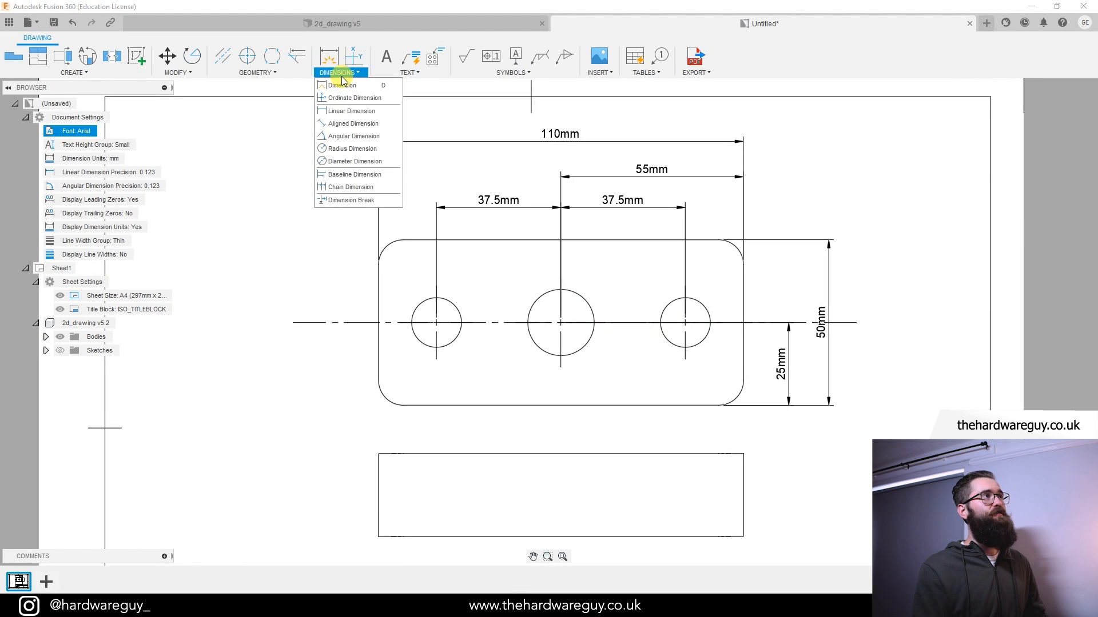
{"action": "left_click", "coordinate": [357, 152]}
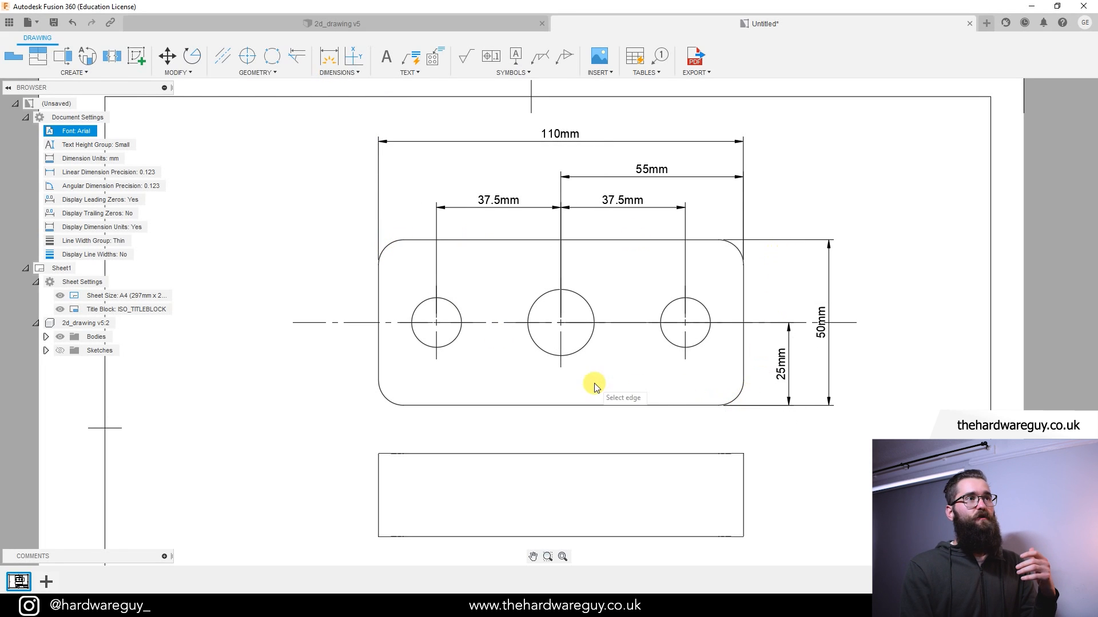
{"action": "left_click", "coordinate": [387, 251]}
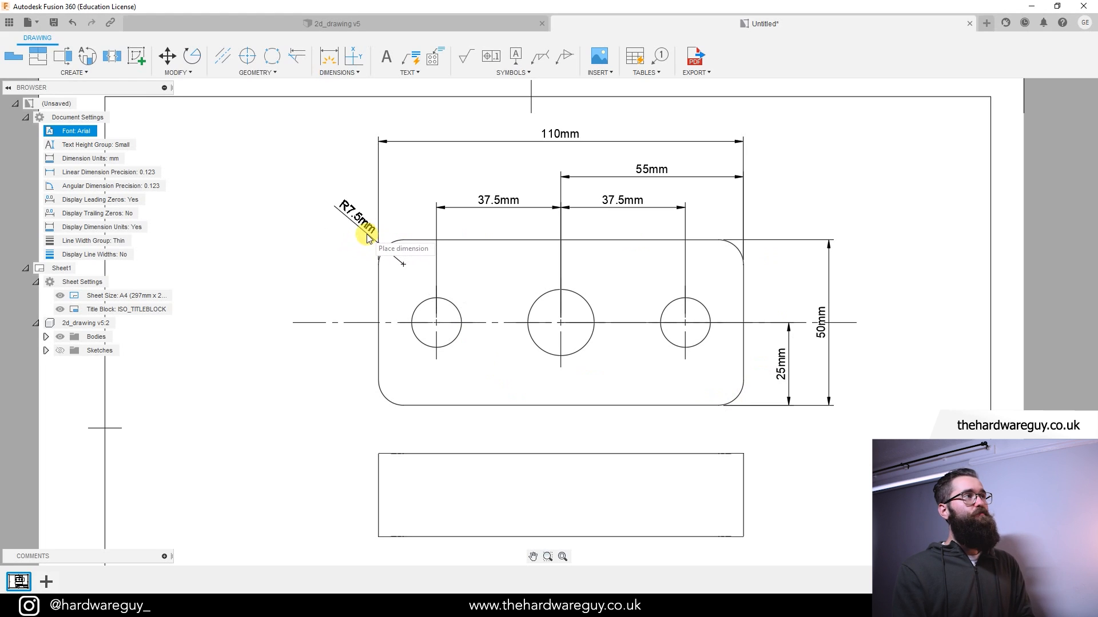
{"action": "left_click", "coordinate": [364, 237]}
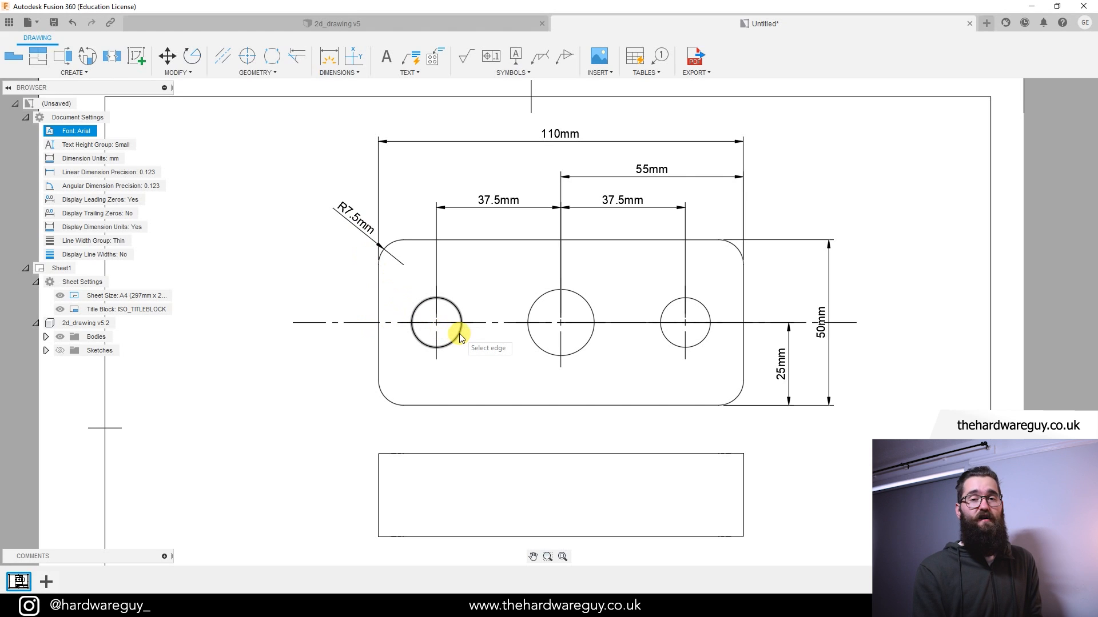
- Dimension the diameters of all three holes, with each value angled up and to the right outside its circle
{"action": "left_click", "coordinate": [331, 60]}
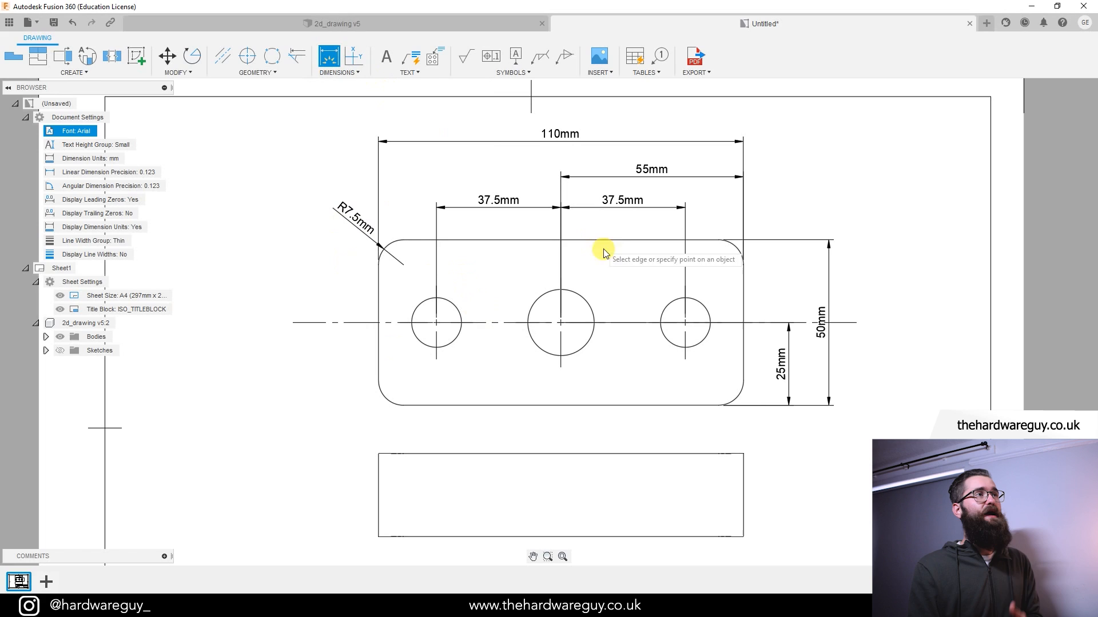
{"action": "left_click", "coordinate": [587, 304]}
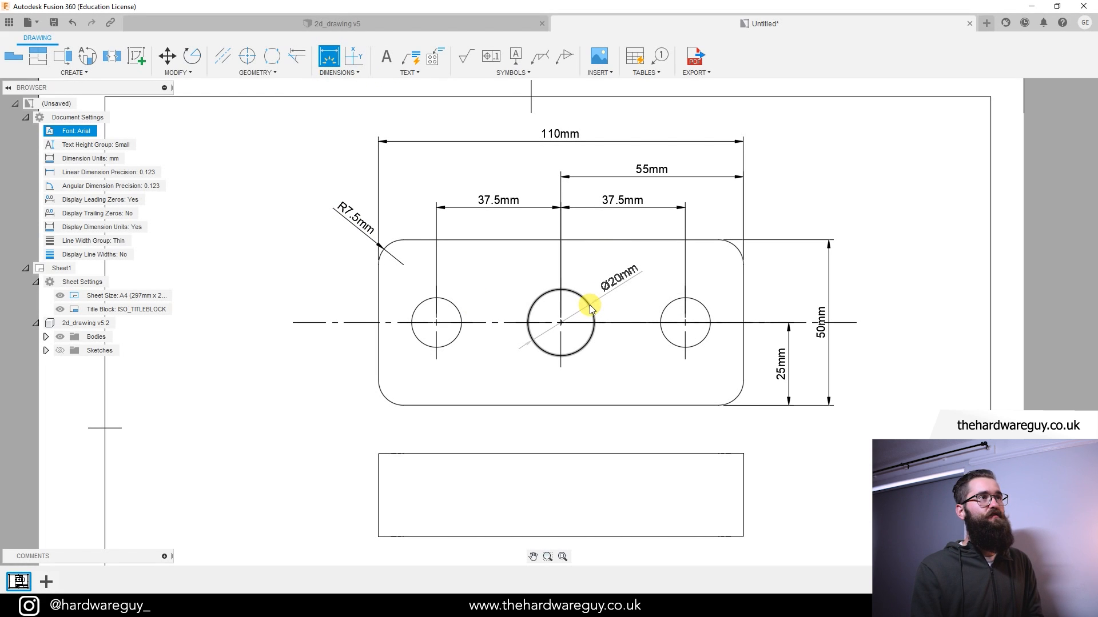
{"action": "left_click", "coordinate": [604, 291]}
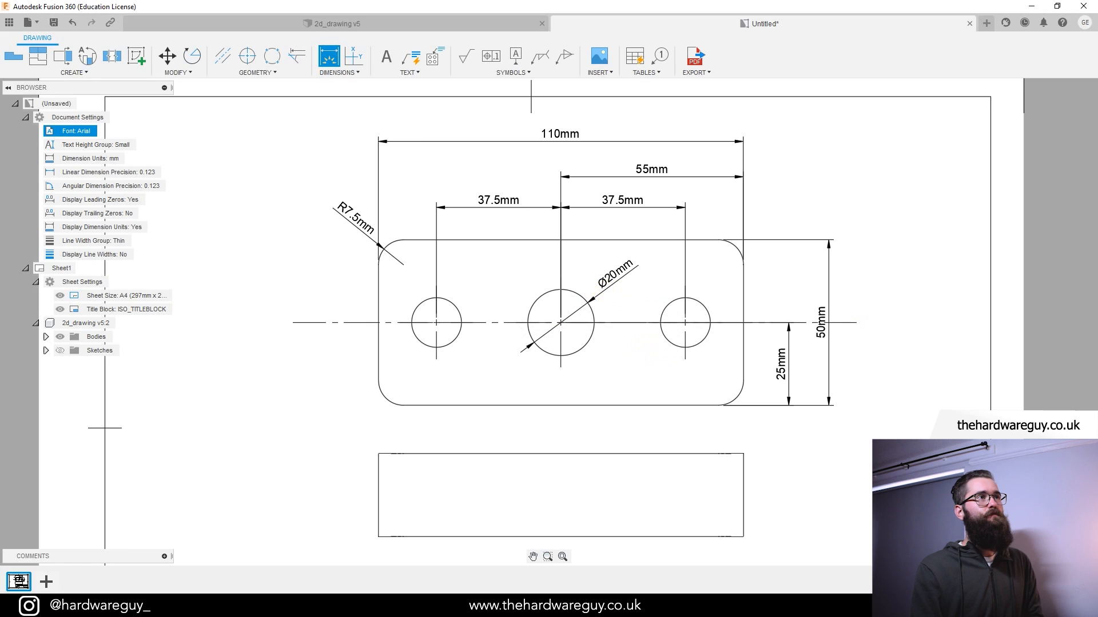
{"action": "left_click", "coordinate": [704, 310]}
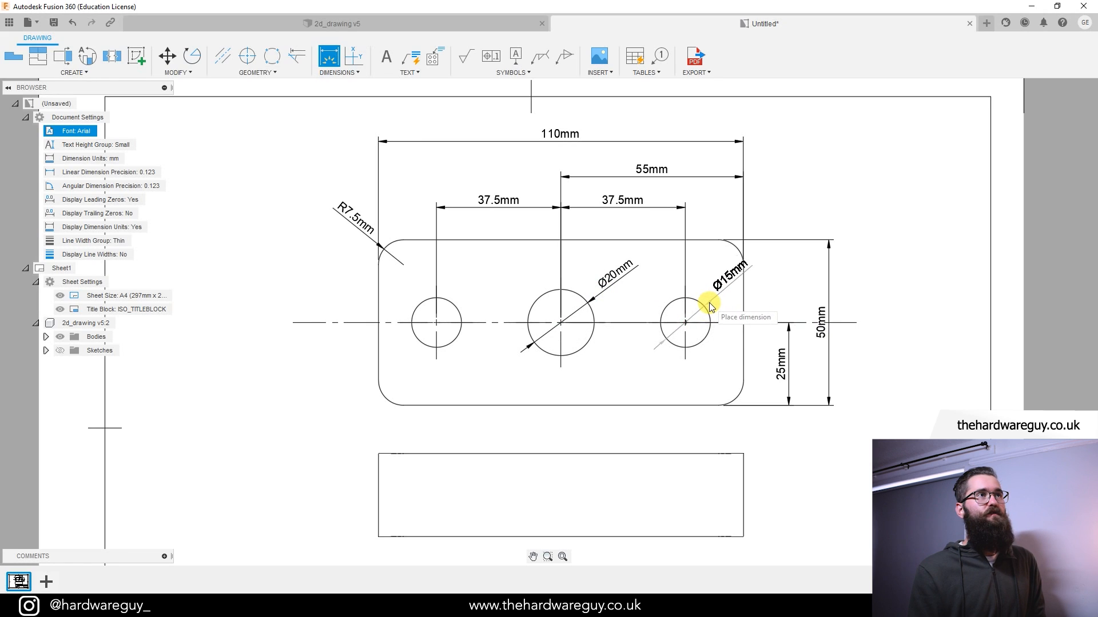
{"action": "left_click", "coordinate": [708, 308]}
{"action": "left_click", "coordinate": [457, 312]}
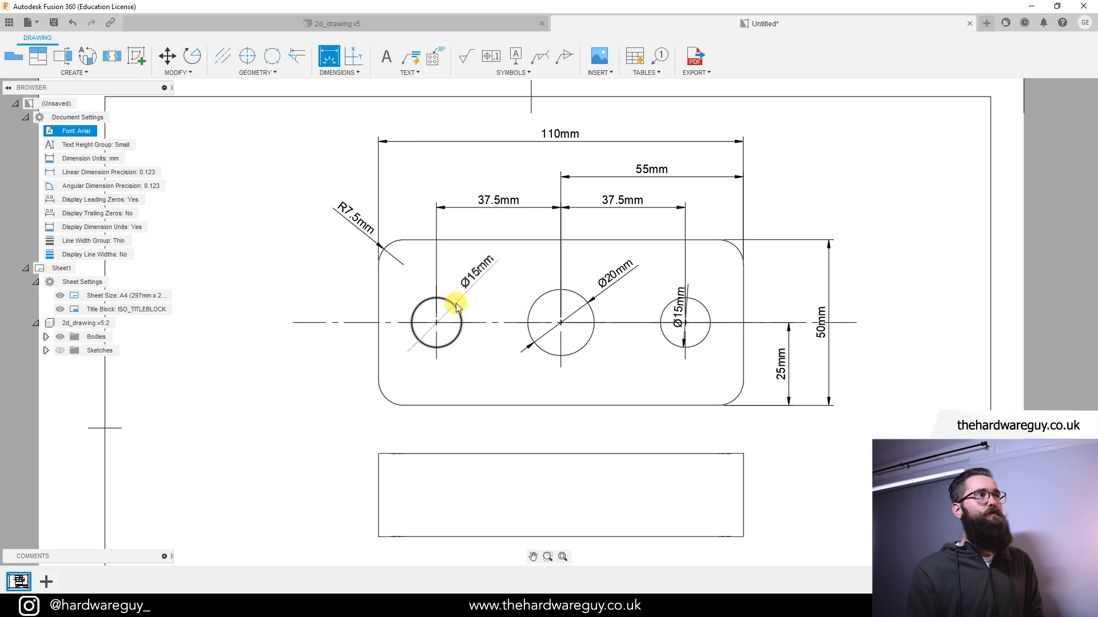
{"action": "left_click", "coordinate": [462, 307]}
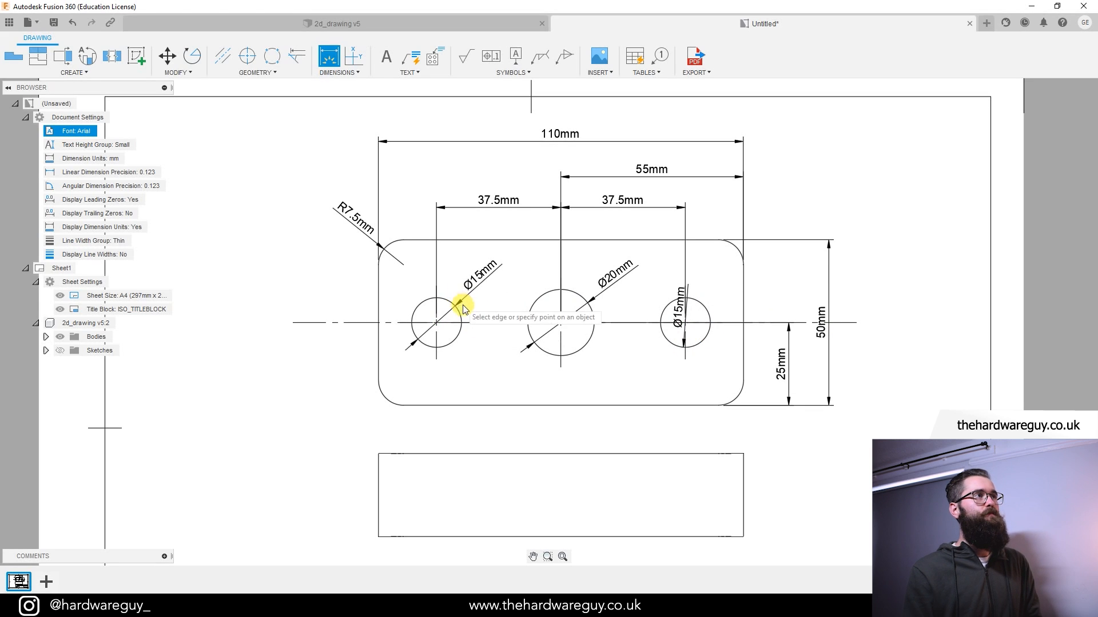
{"action": "key", "text": "Escape"}
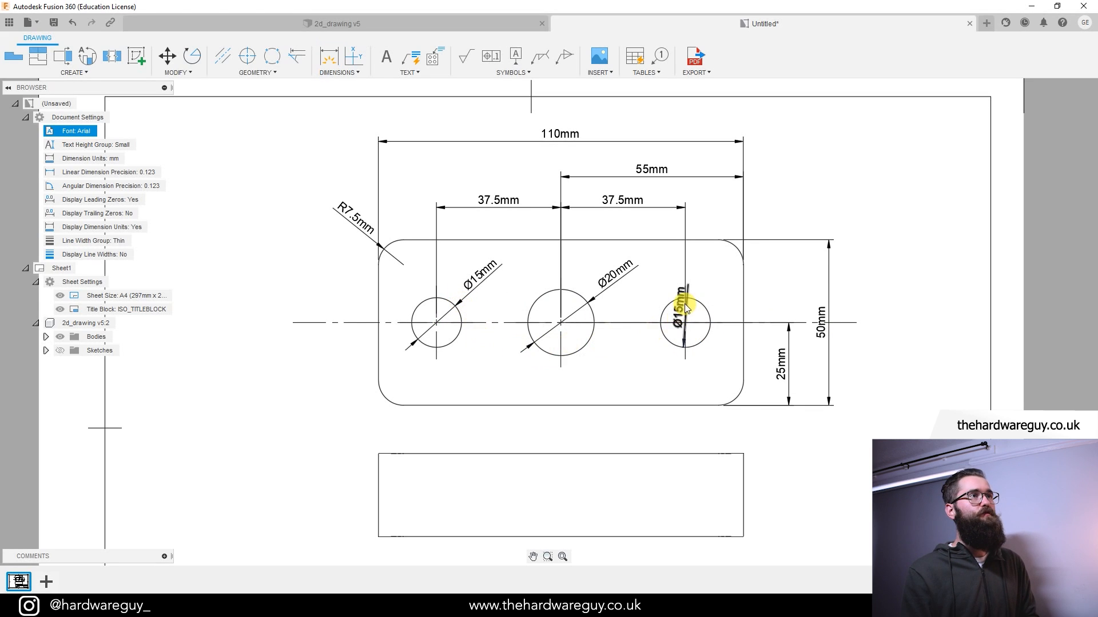
{"action": "left_click", "coordinate": [684, 305]}
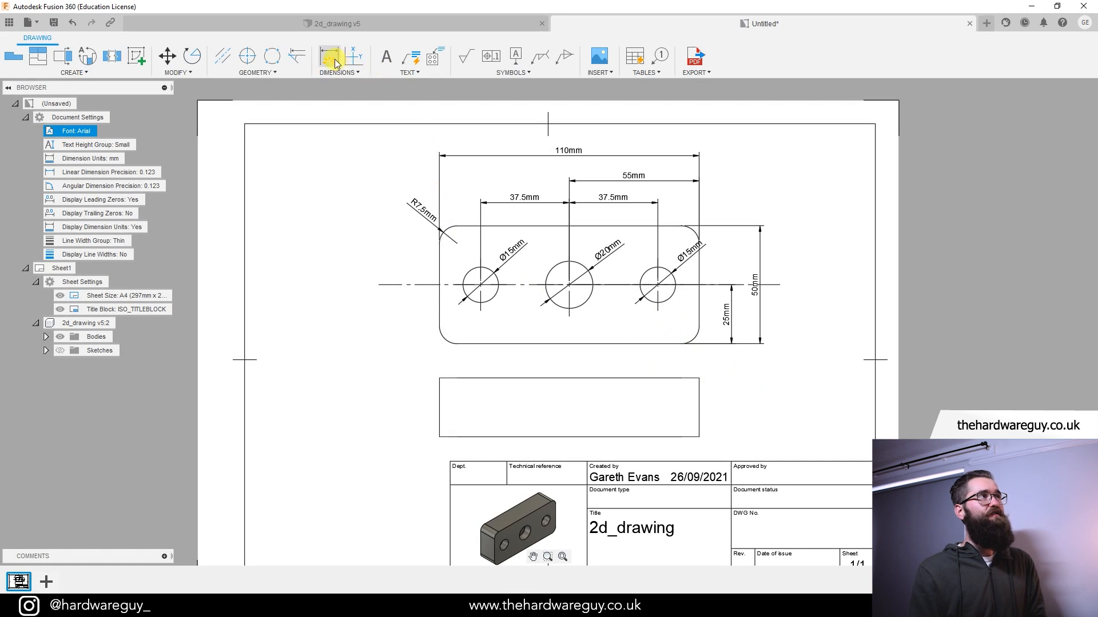
- Add a text box reading "Top View" beyond the upper-right end of the top view's overall width dimension
{"action": "left_click", "coordinate": [386, 57]}
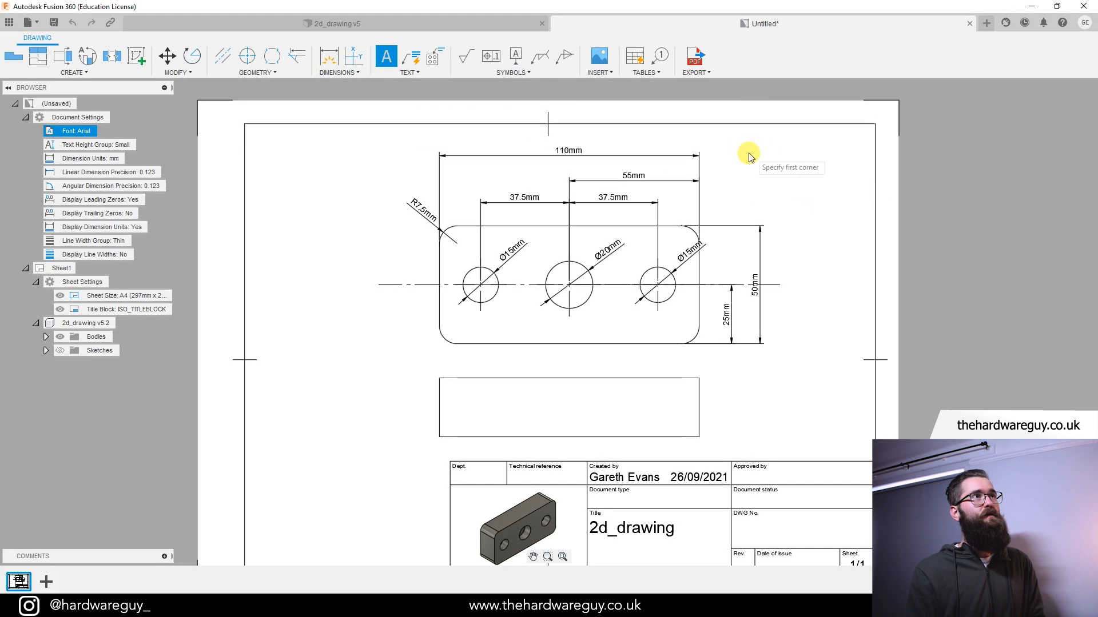
{"action": "left_click", "coordinate": [722, 140]}
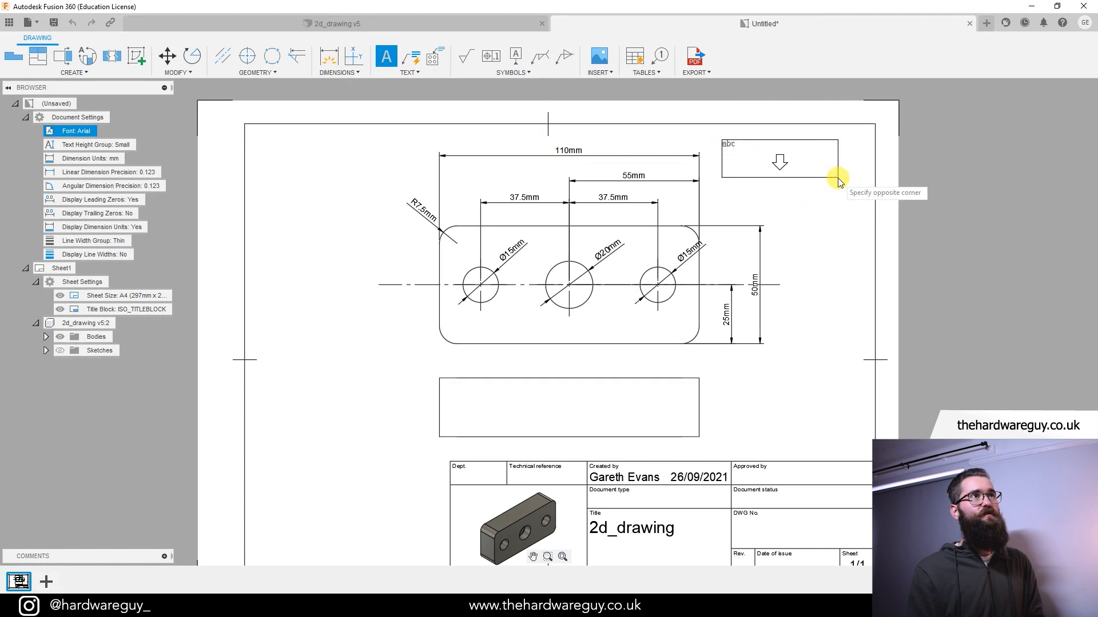
{"action": "left_click", "coordinate": [836, 178]}
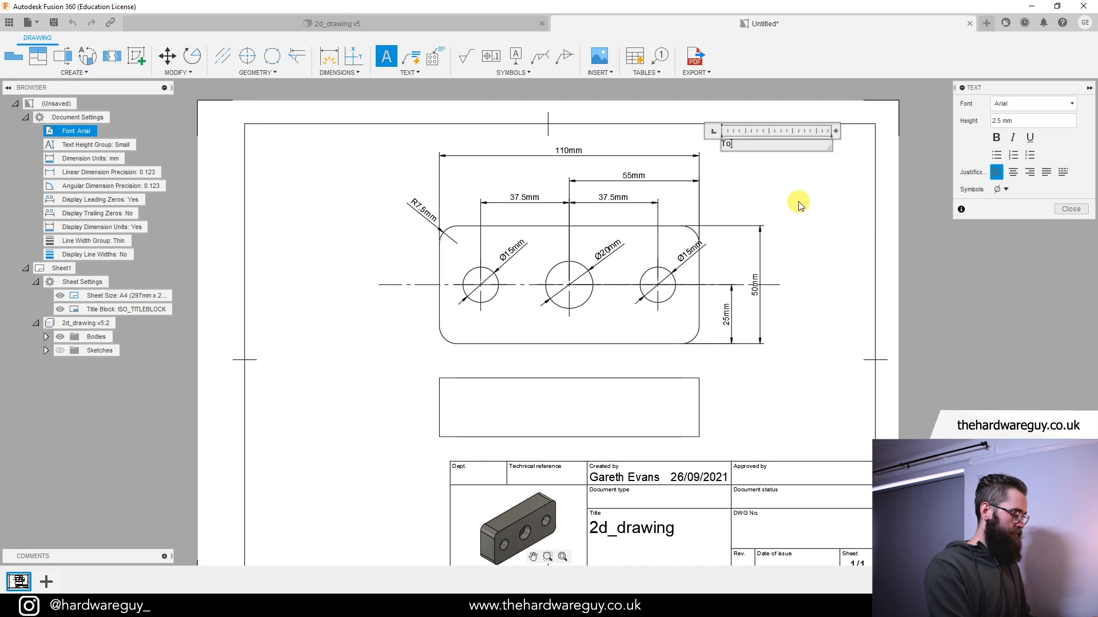
{"action": "type", "text": "iew"}
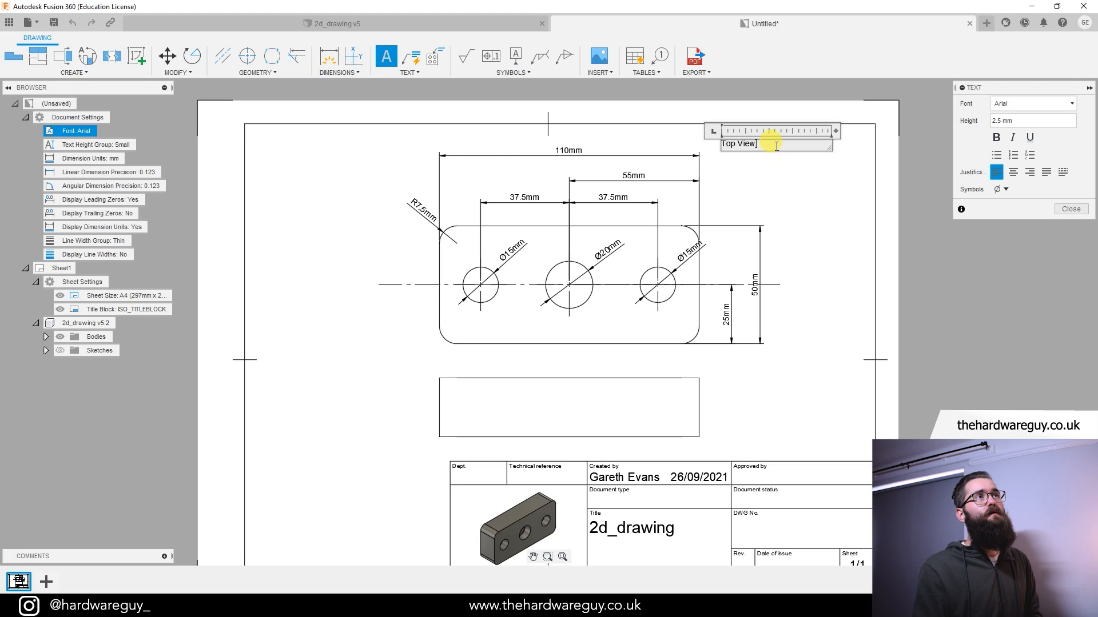
- Format the "Top View" label as bold with a text height of 5 mm
{"action": "left_click_drag", "start_coordinate": [723, 144], "coordinate": [756, 144]}
{"action": "left_click", "coordinate": [1000, 122]}
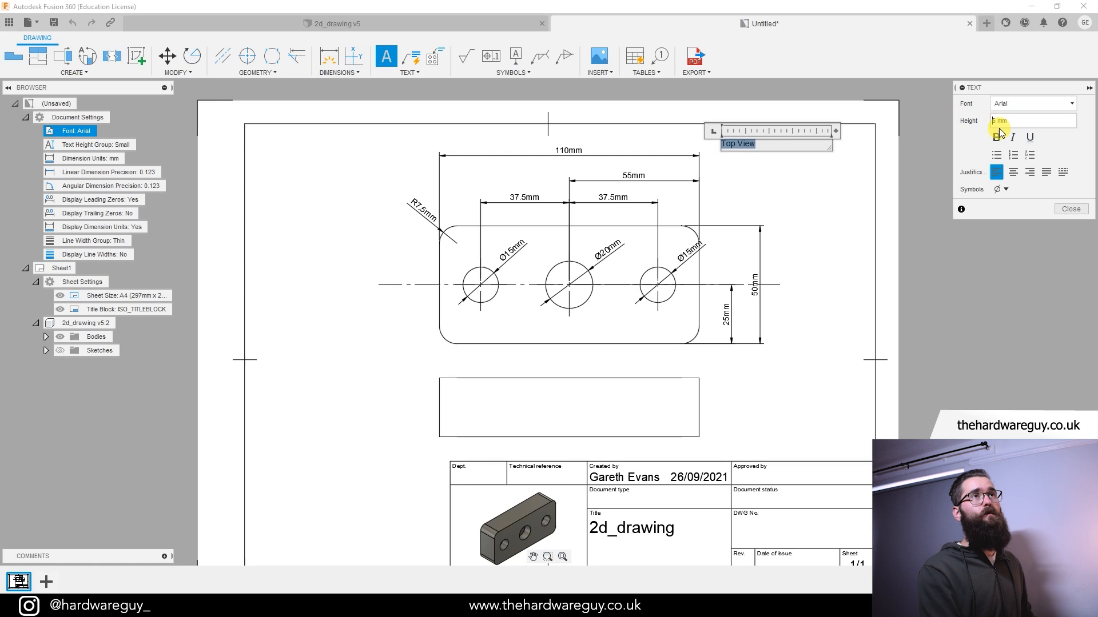
{"action": "key", "text": "BackSpace"}
{"action": "key", "text": "BackSpace"}
{"action": "left_click", "coordinate": [998, 138]}
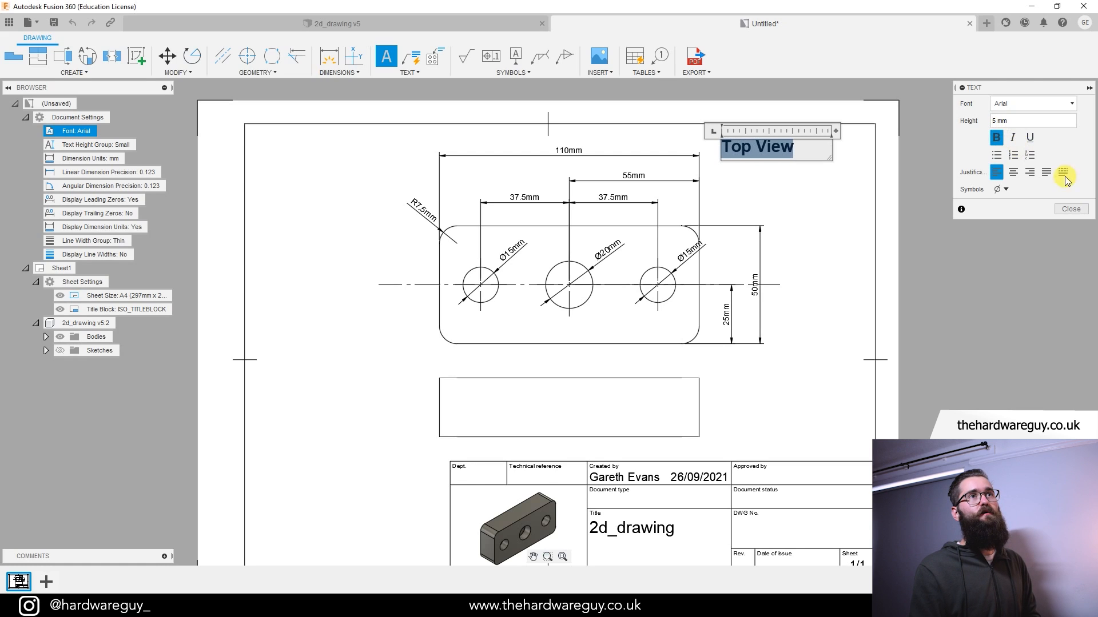
{"action": "left_click", "coordinate": [1071, 209]}
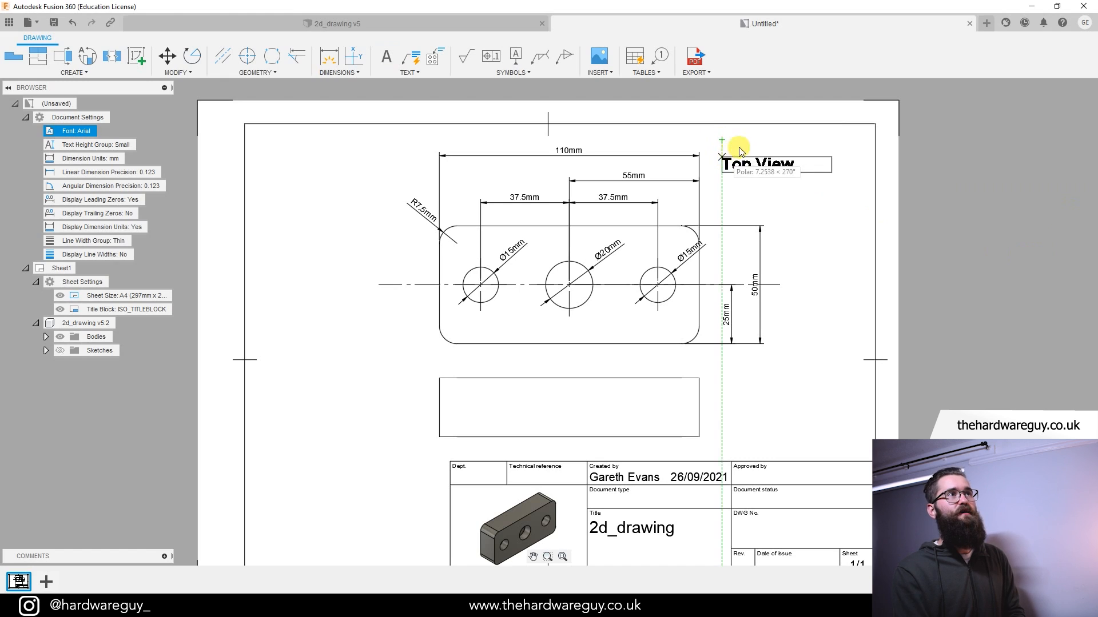
- Move the "Top View" label above the left end of the block's overall width dimension
{"action": "left_click", "coordinate": [721, 140]}
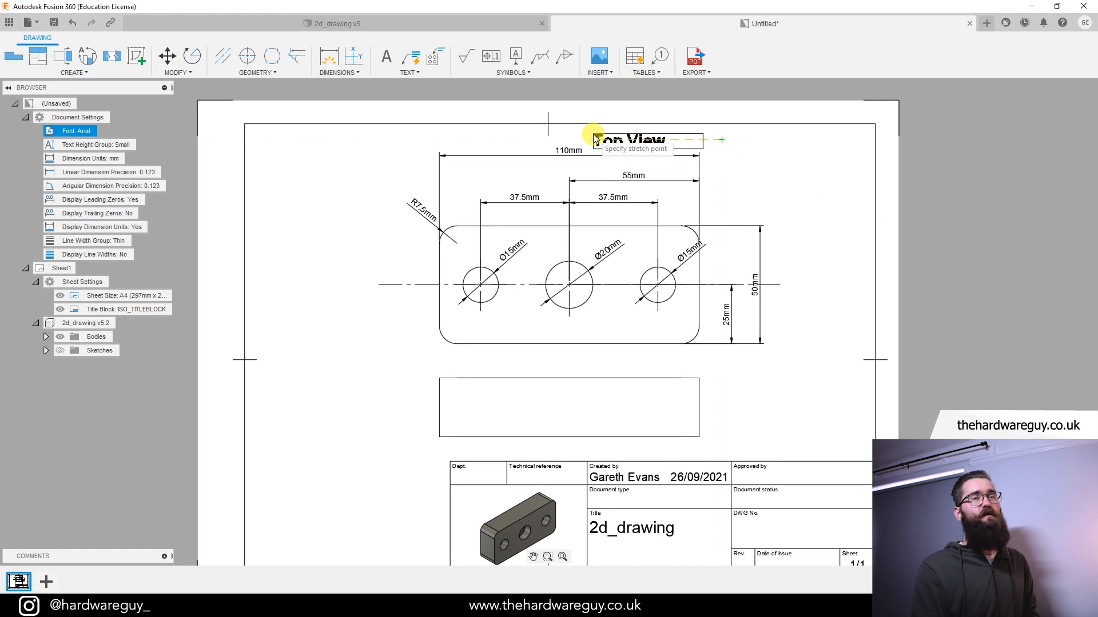
{"action": "left_click", "coordinate": [595, 139]}
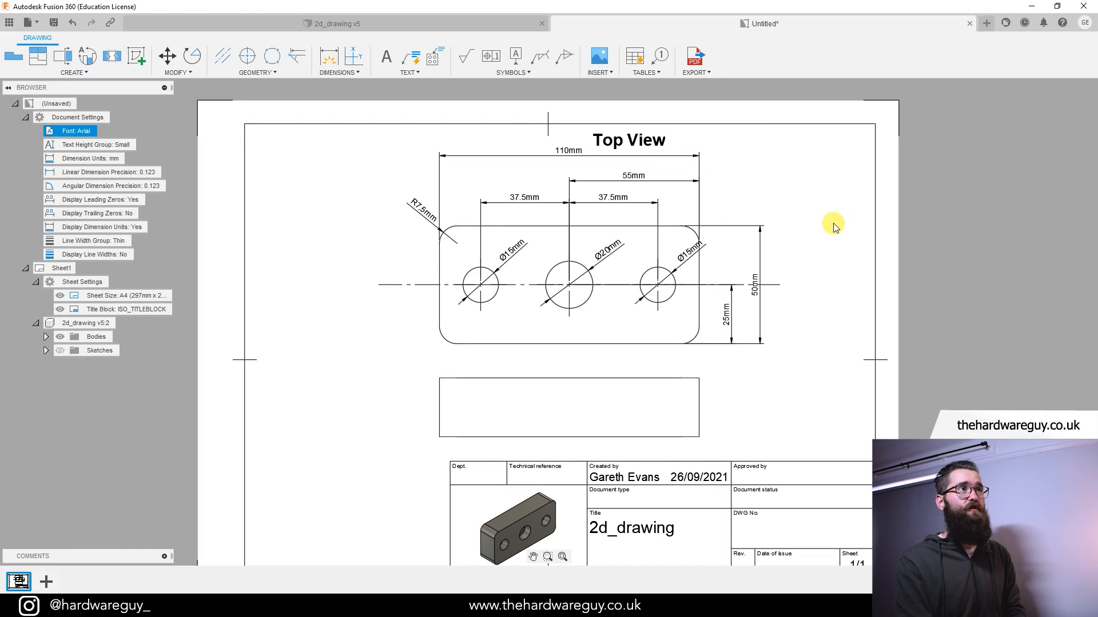
{"action": "left_click", "coordinate": [594, 139]}
{"action": "left_click", "coordinate": [449, 140]}
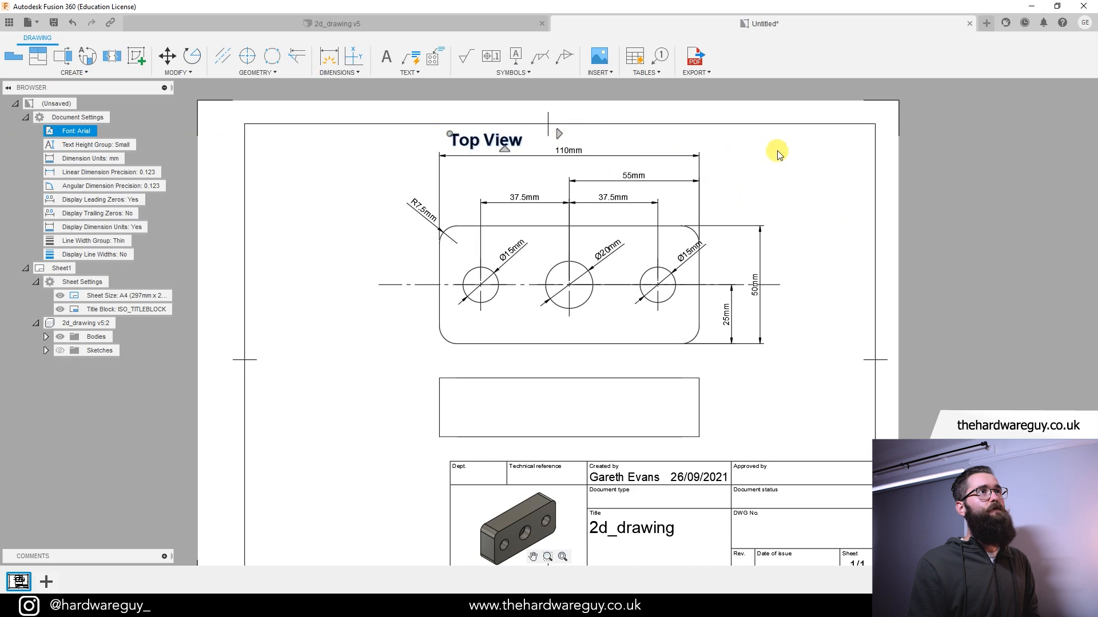
{"action": "left_click", "coordinate": [778, 154]}
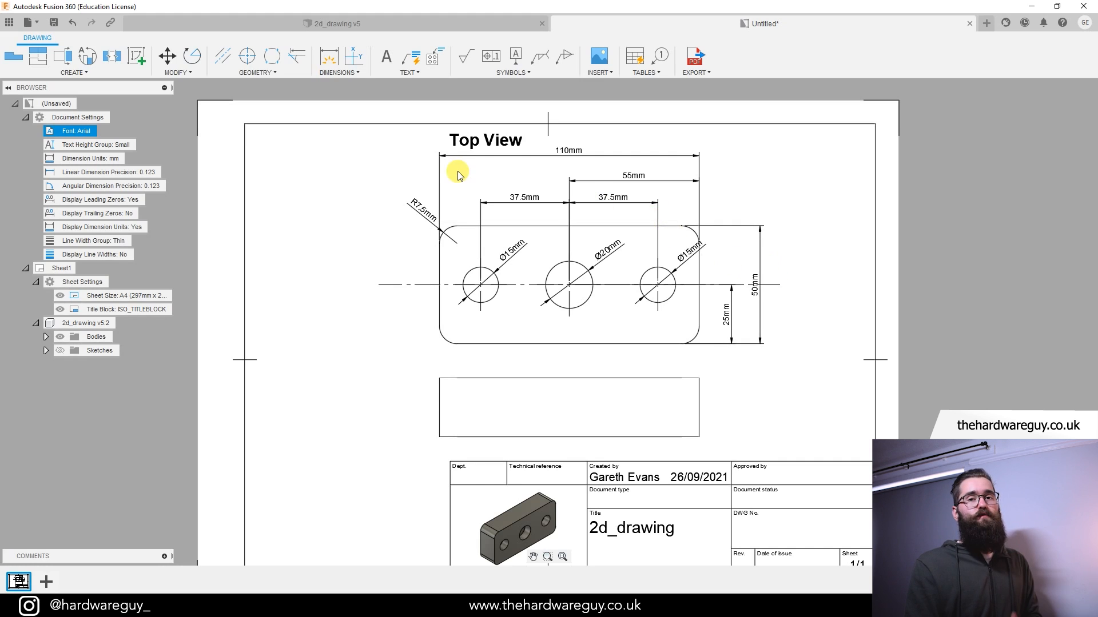
- Attach a leader note reading "Center Circle" to the lower-left edge of the middle hole, with its text just below the block
{"action": "left_click", "coordinate": [409, 61]}
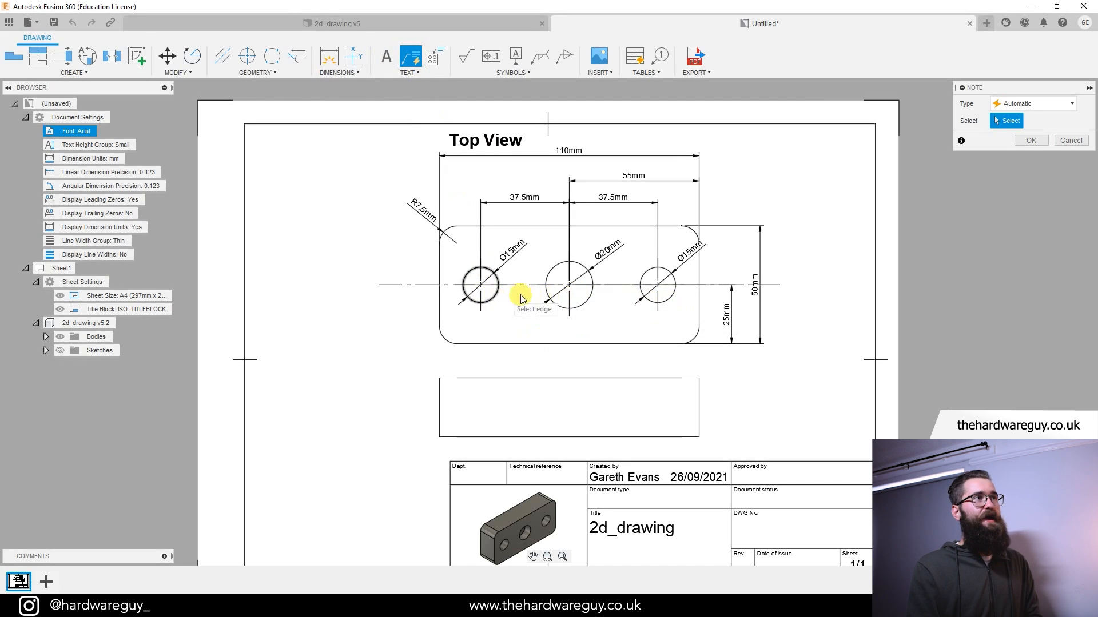
{"action": "left_click", "coordinate": [558, 308]}
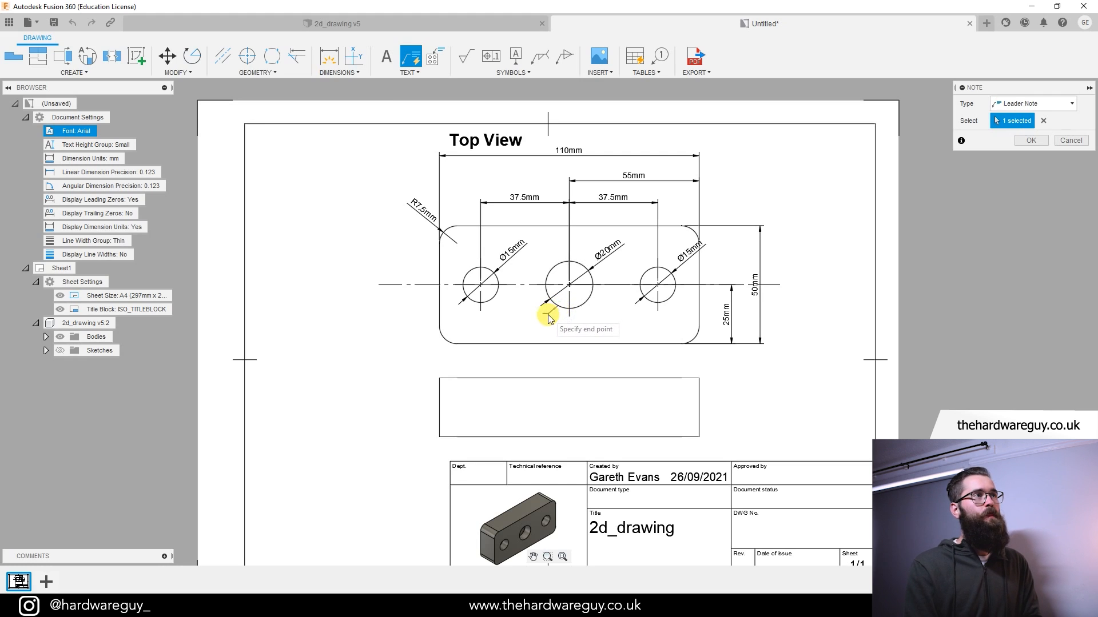
{"action": "left_click", "coordinate": [523, 358]}
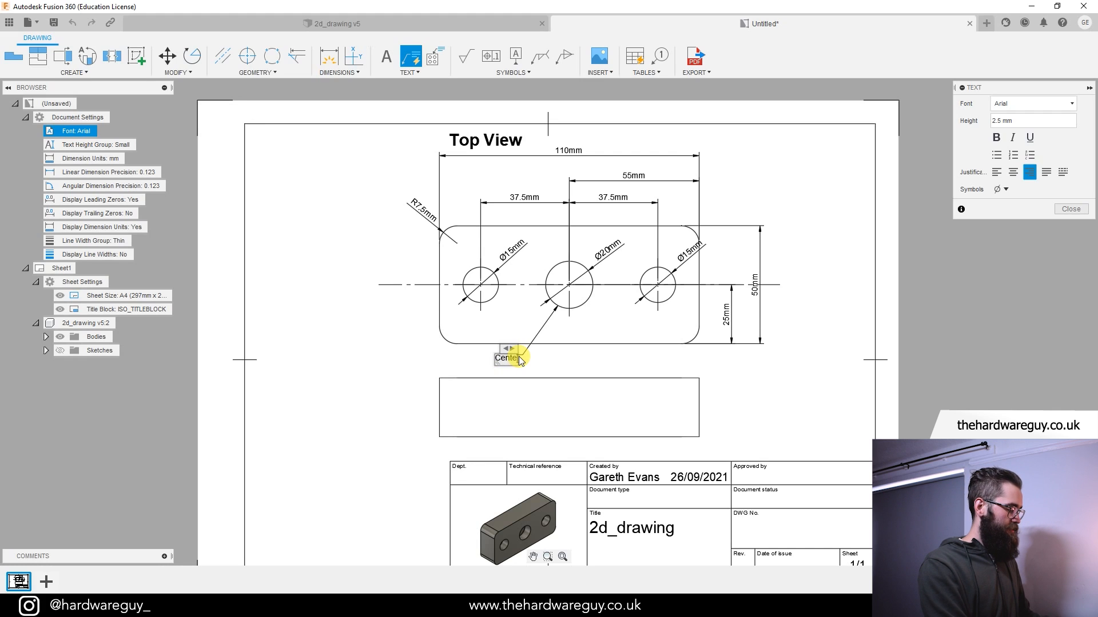
{"action": "type", "text": "Center Circle"}
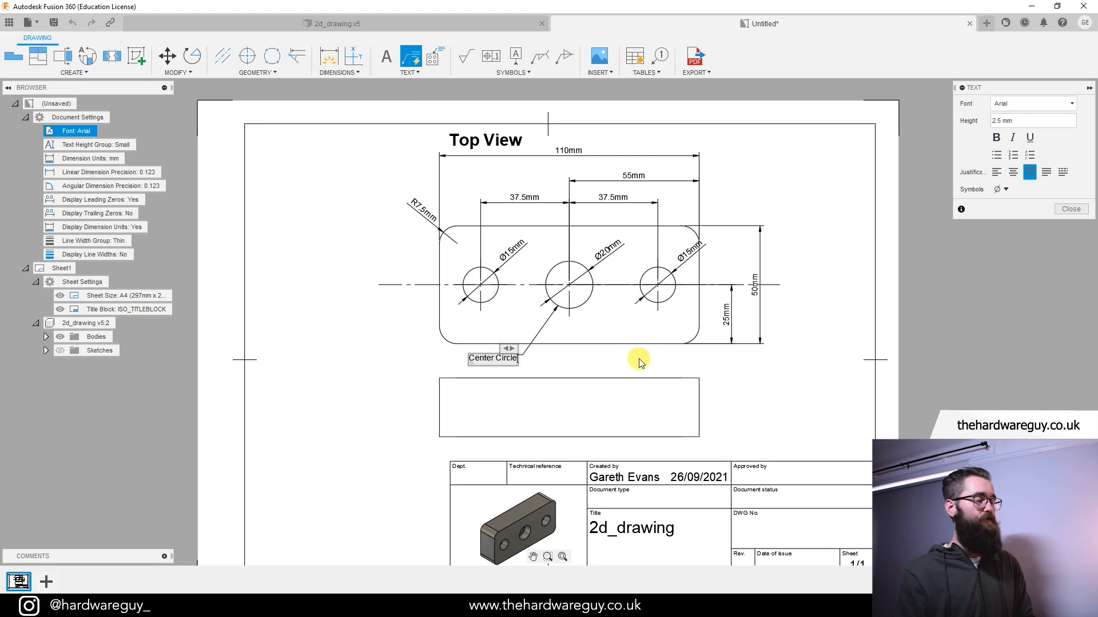
{"action": "left_click", "coordinate": [639, 364]}
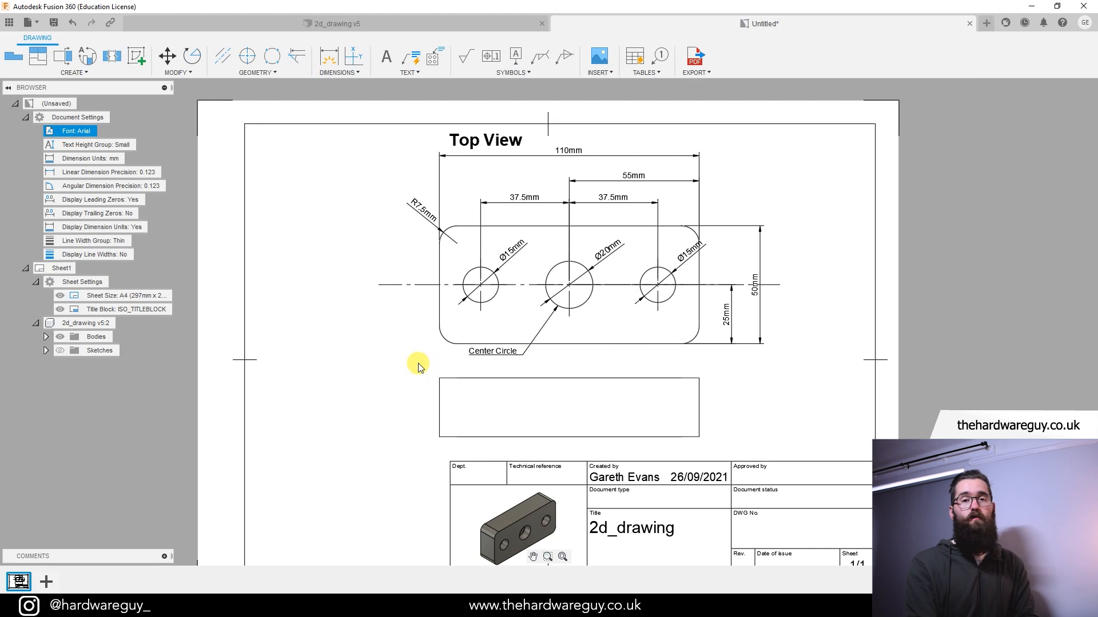
- Shift the "Center Circle" leader note slightly to the right along the block's lower edge
{"action": "left_click", "coordinate": [497, 352]}
{"action": "mouse_move", "coordinate": [525, 359]}
{"action": "left_mouse_down"}
{"action": "mouse_move", "coordinate": [556, 351]}
{"action": "mouse_move", "coordinate": [509, 321]}
{"action": "mouse_move", "coordinate": [536, 349]}
{"action": "mouse_move", "coordinate": [533, 364]}
{"action": "left_mouse_up"}
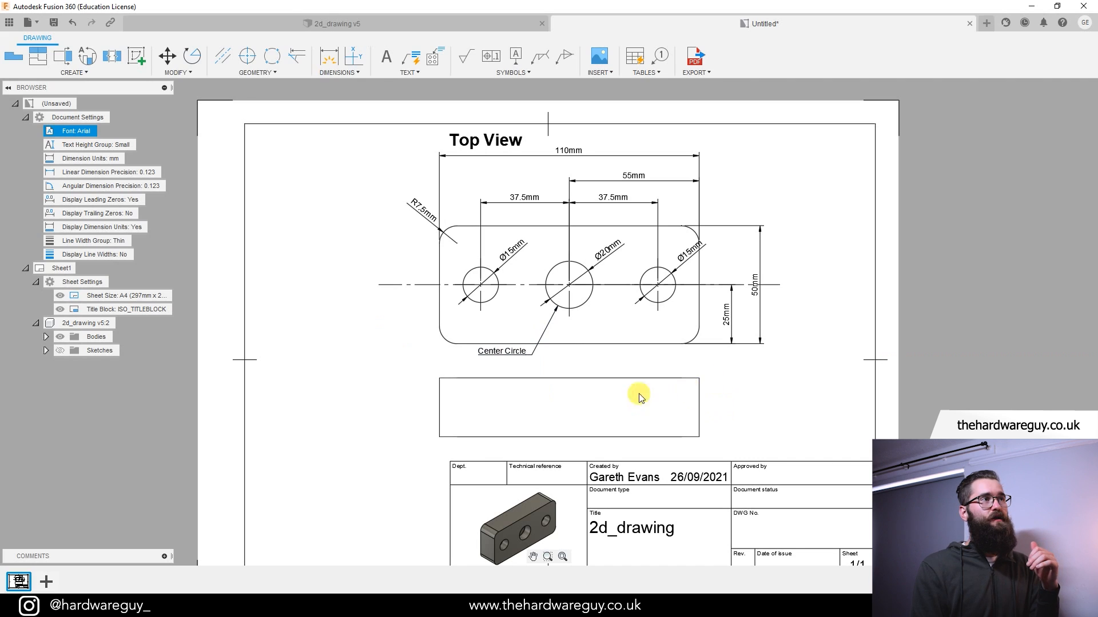
{"action": "left_click", "coordinate": [578, 404]}
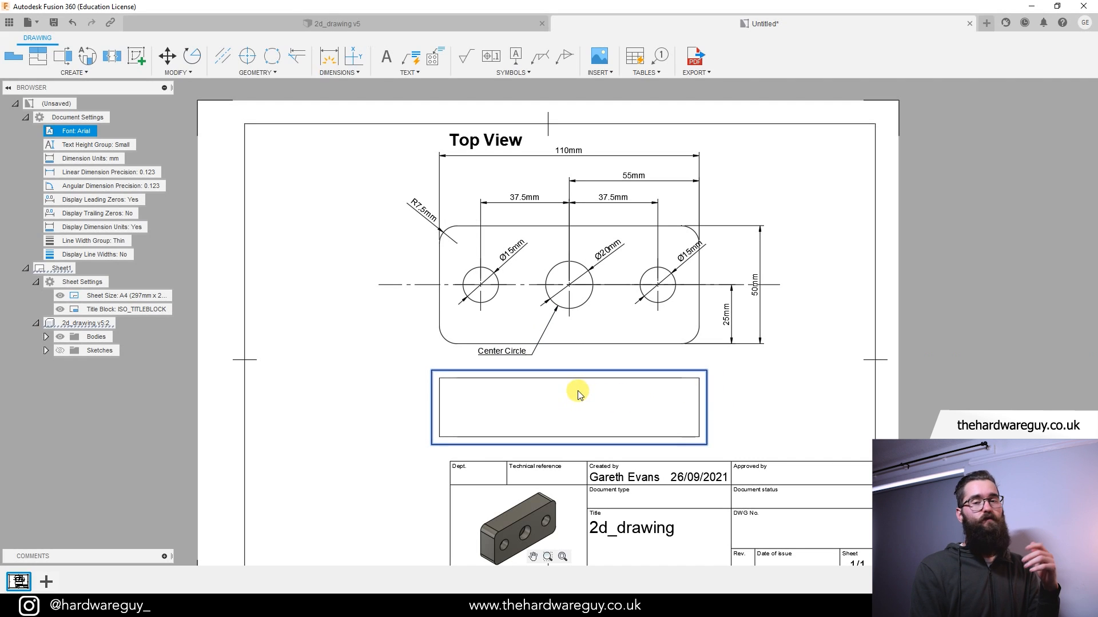
{"action": "left_click", "coordinate": [772, 414]}
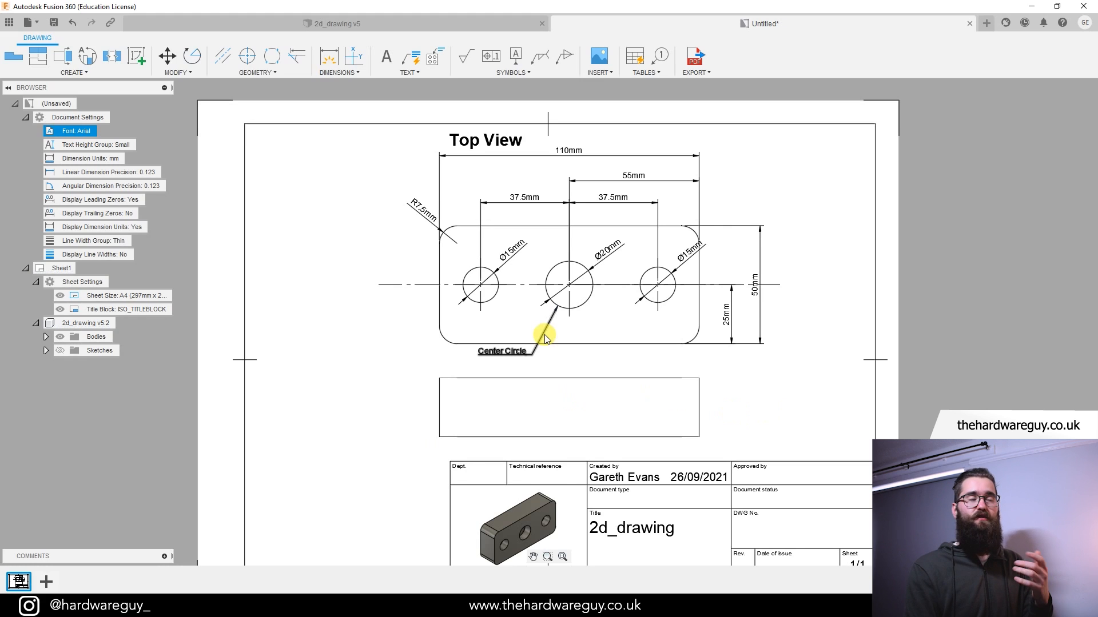
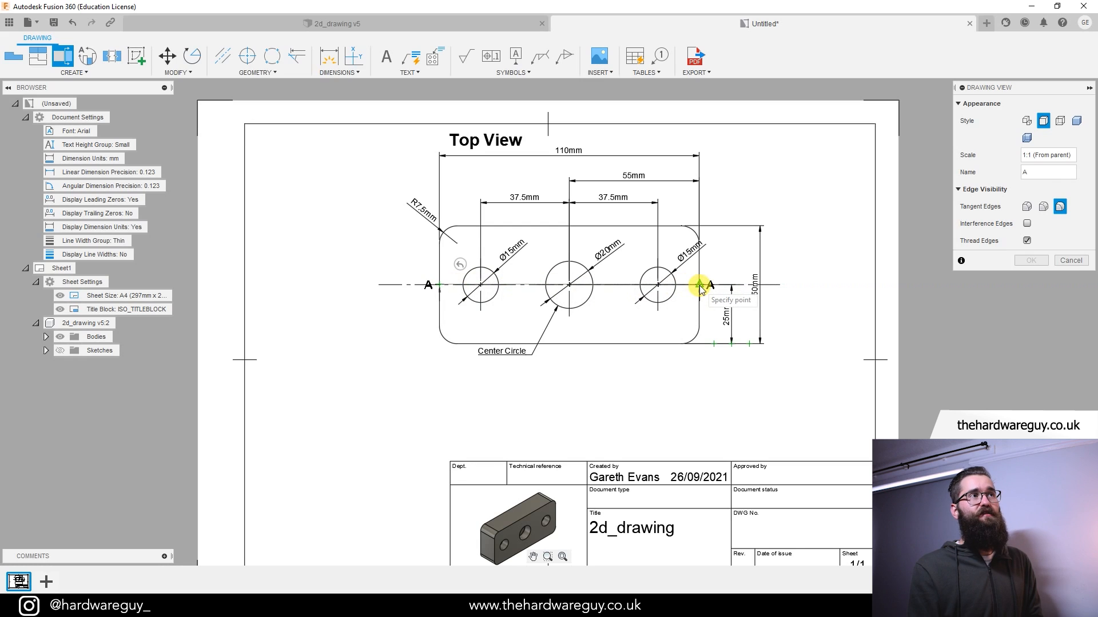
- Create full-depth section view A along the top view's horizontal centerline and position it between the top view and the title block
{"action": "left_click", "coordinate": [701, 285]}
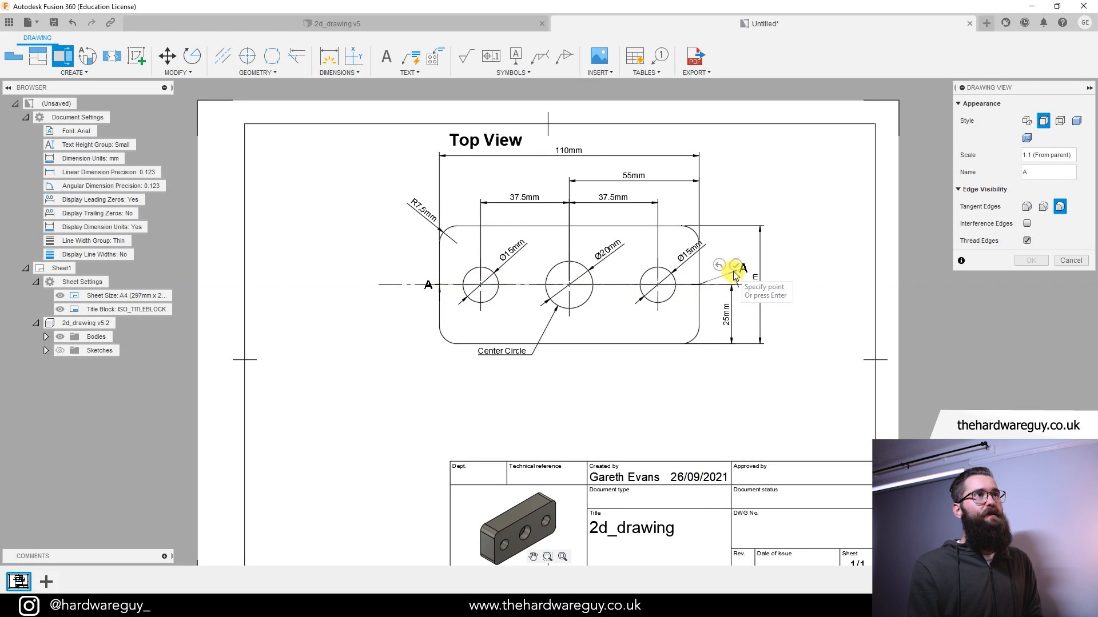
{"action": "left_click", "coordinate": [735, 267]}
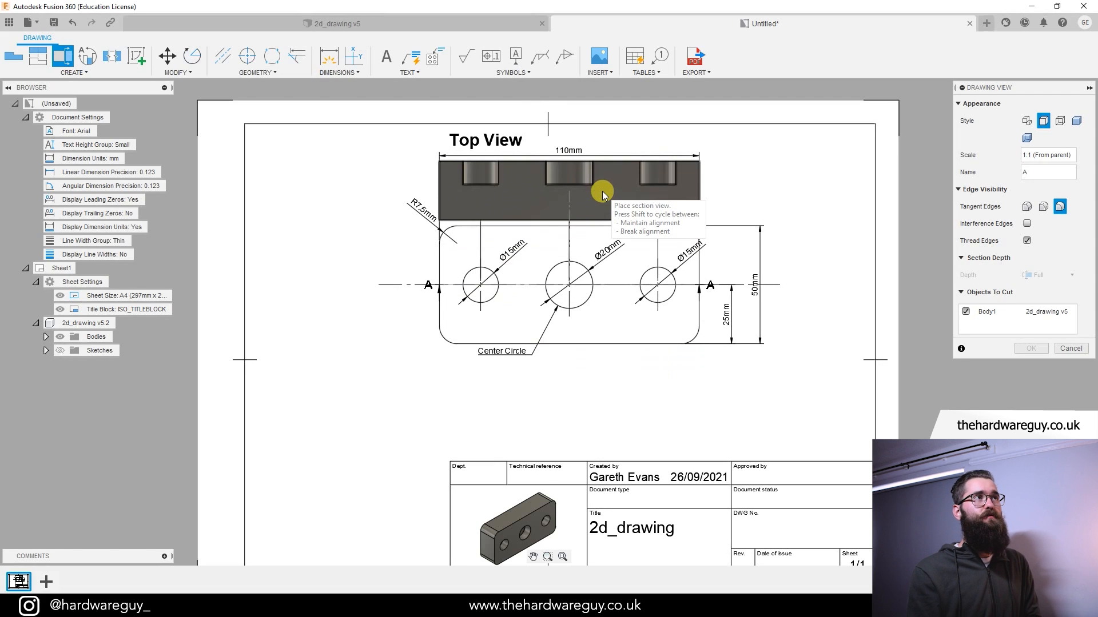
{"action": "left_click", "coordinate": [602, 191]}
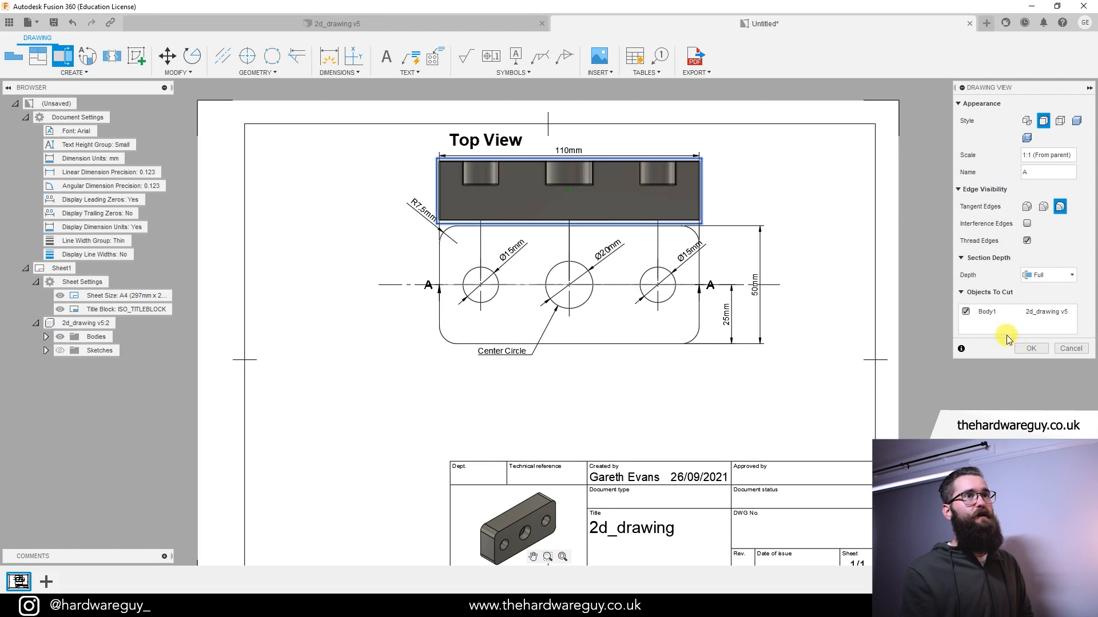
{"action": "left_click", "coordinate": [1023, 351]}
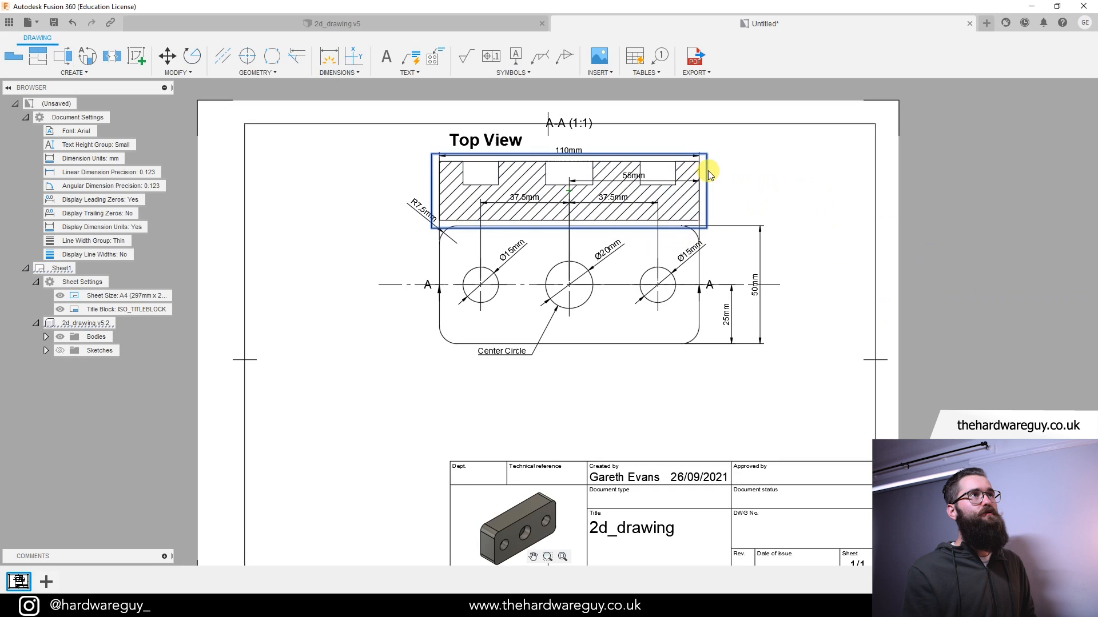
{"action": "left_click", "coordinate": [708, 170]}
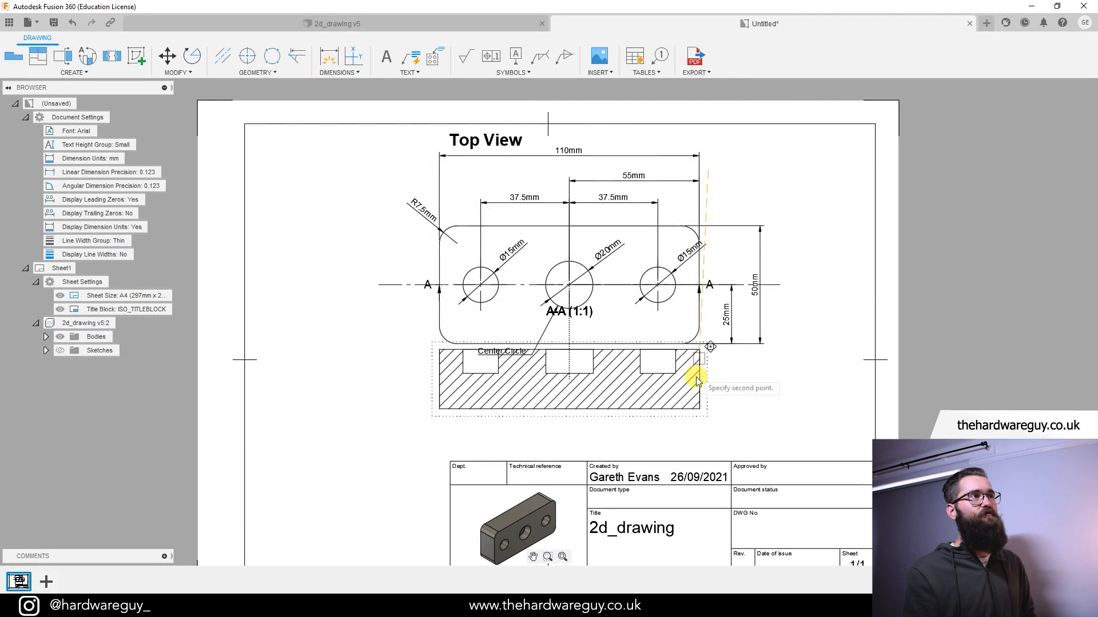
{"action": "left_click", "coordinate": [695, 388]}
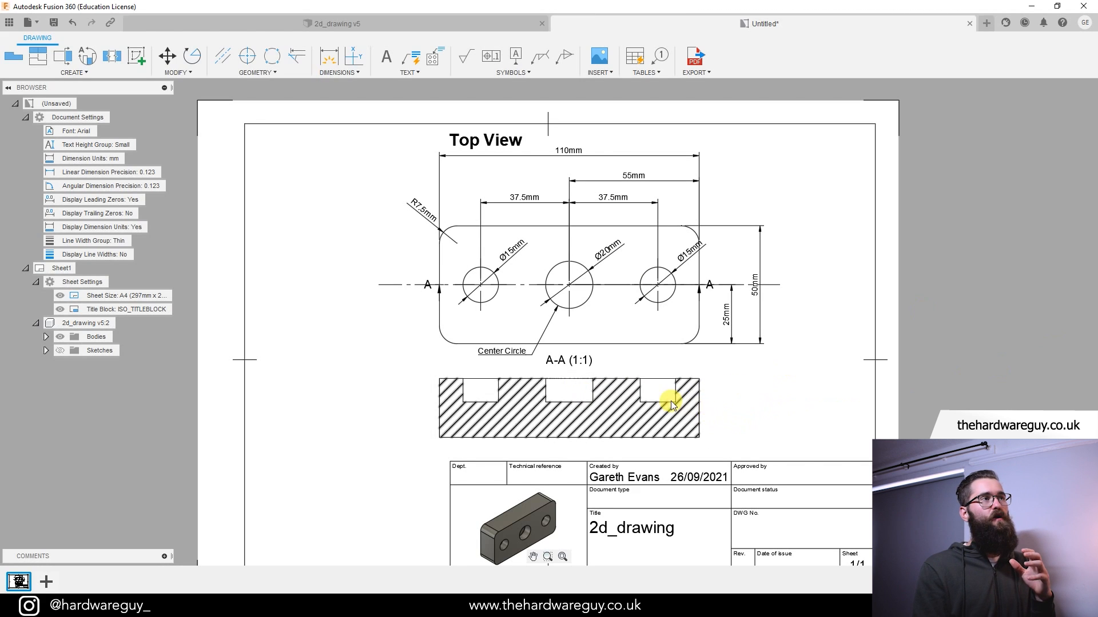
- Change the A-A section view's appearance style to shaded
{"action": "double_click", "coordinate": [705, 400]}
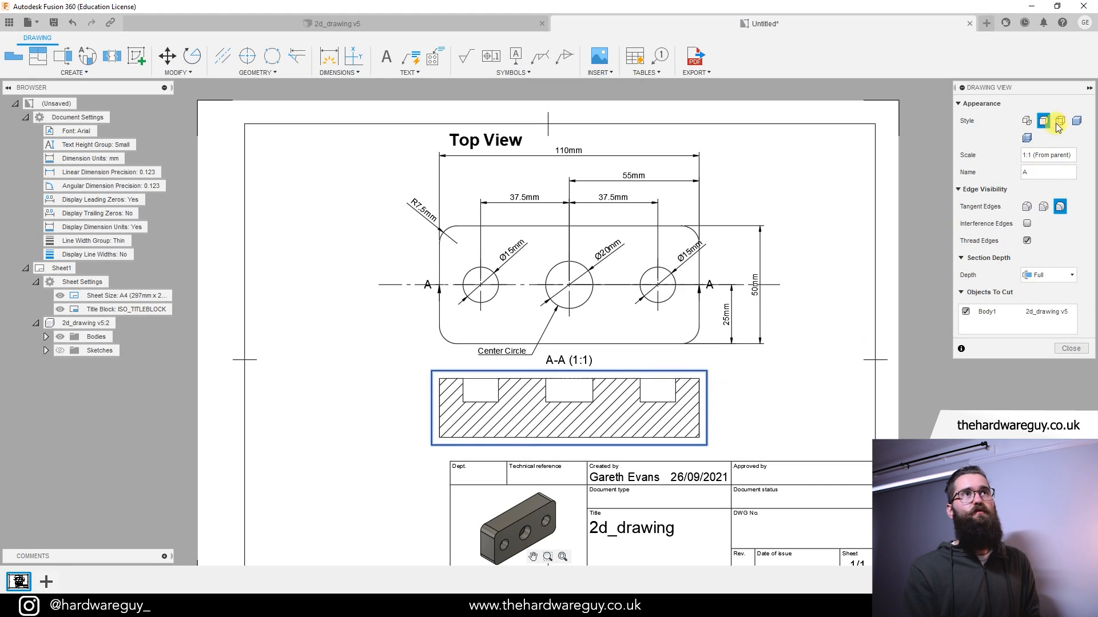
{"action": "left_click", "coordinate": [1076, 120]}
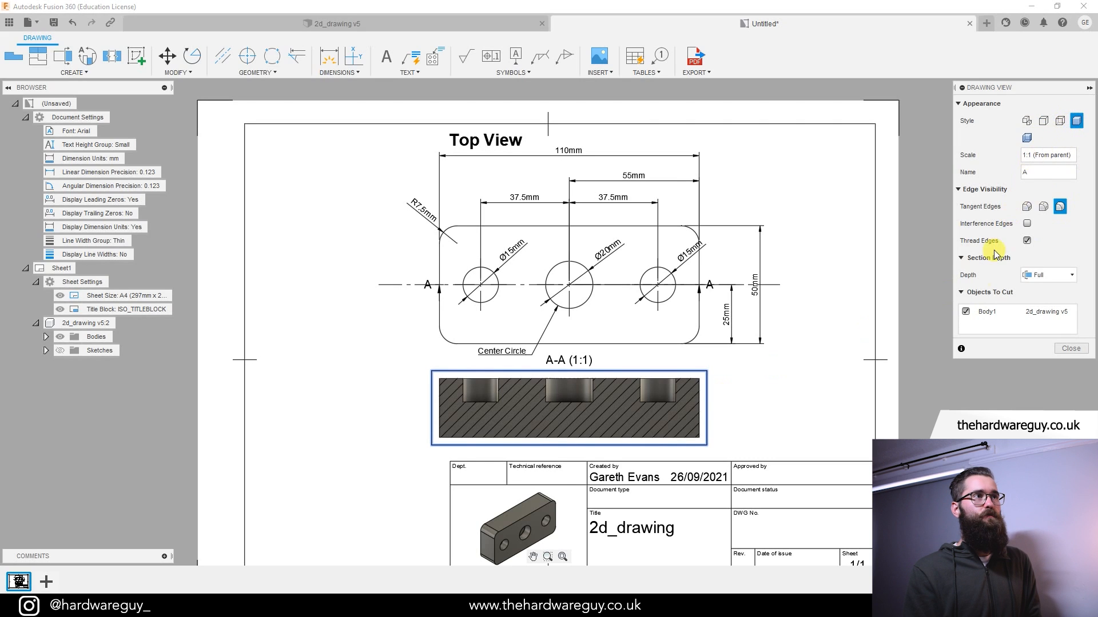
{"action": "left_click", "coordinate": [1071, 348]}
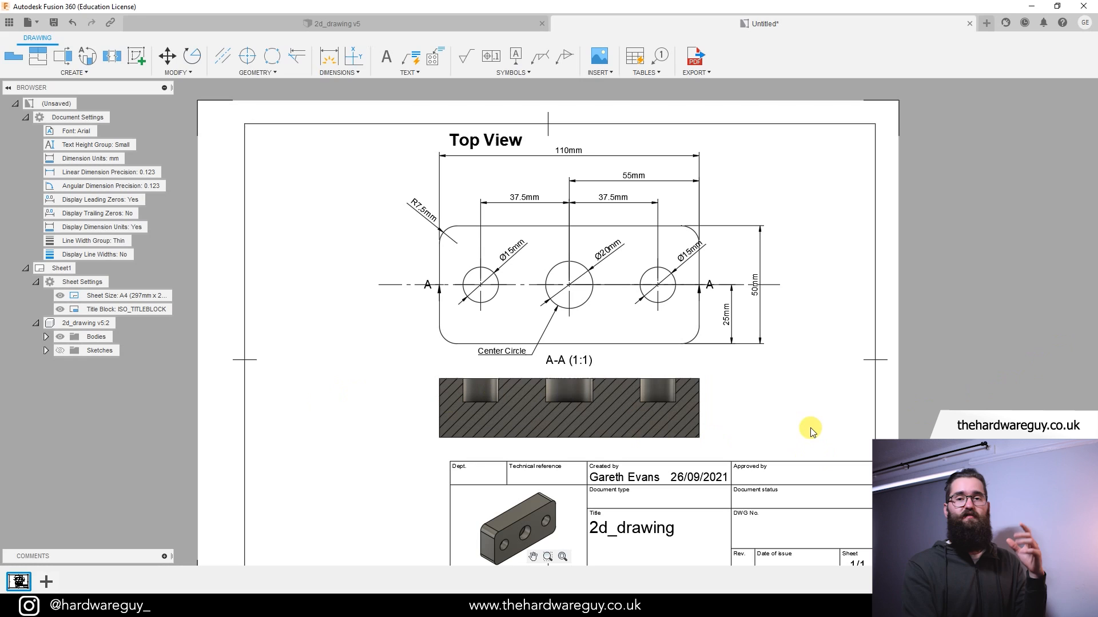
- Dimension the block's thickness in the A-A section view, from upper to lower edge, placed right of the view
{"action": "scroll", "coordinate": [593, 416], "scroll_direction": "up", "scroll_amount": 1}
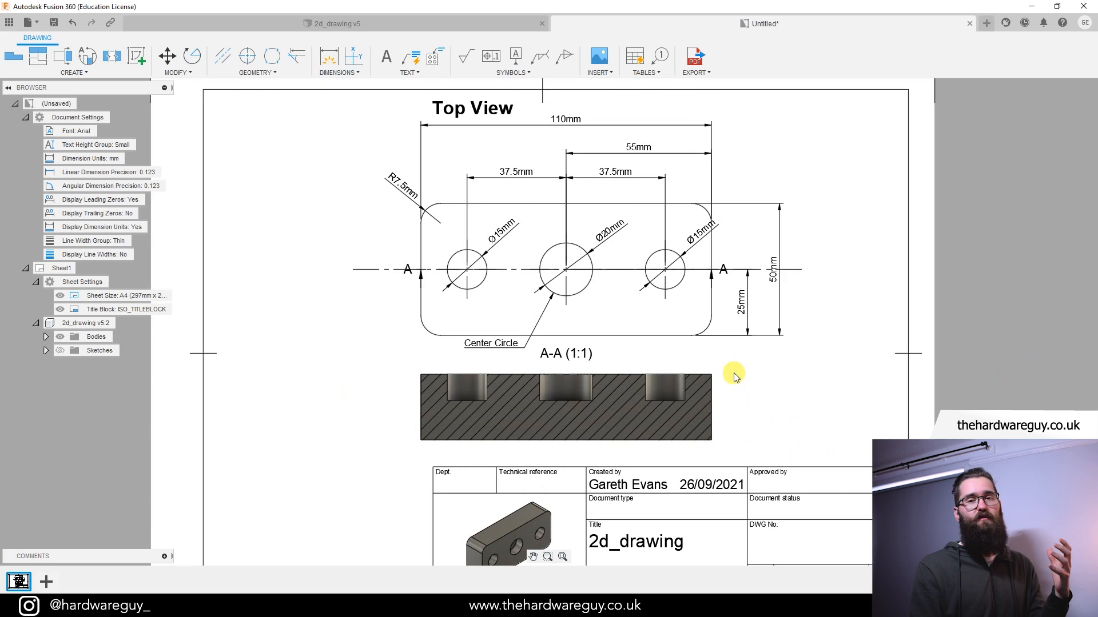
{"action": "left_click", "coordinate": [329, 56]}
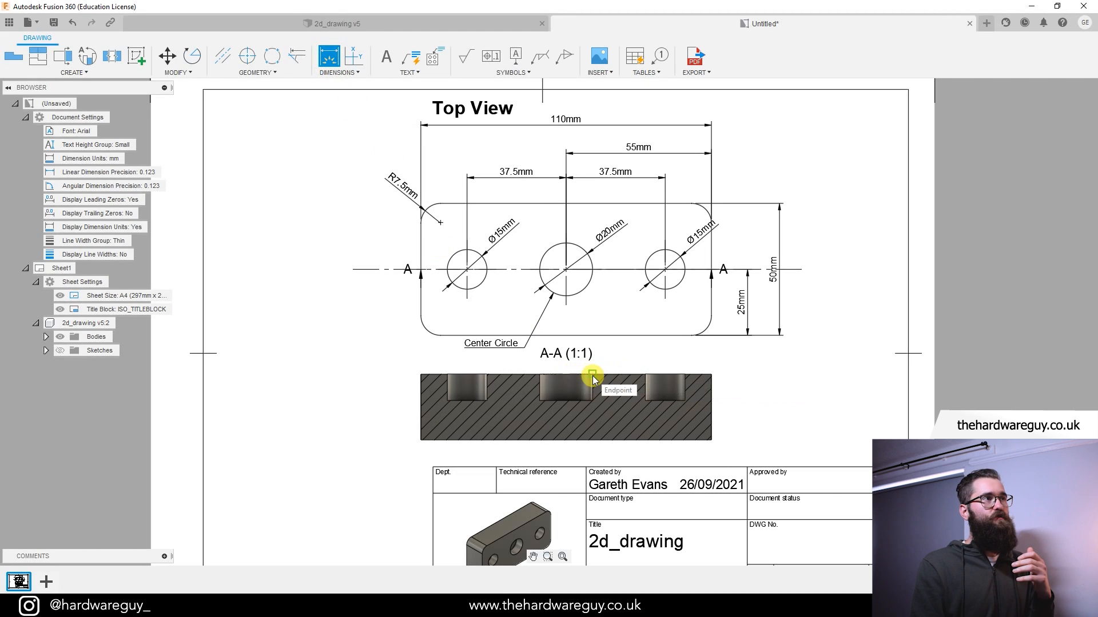
{"action": "left_click", "coordinate": [430, 373]}
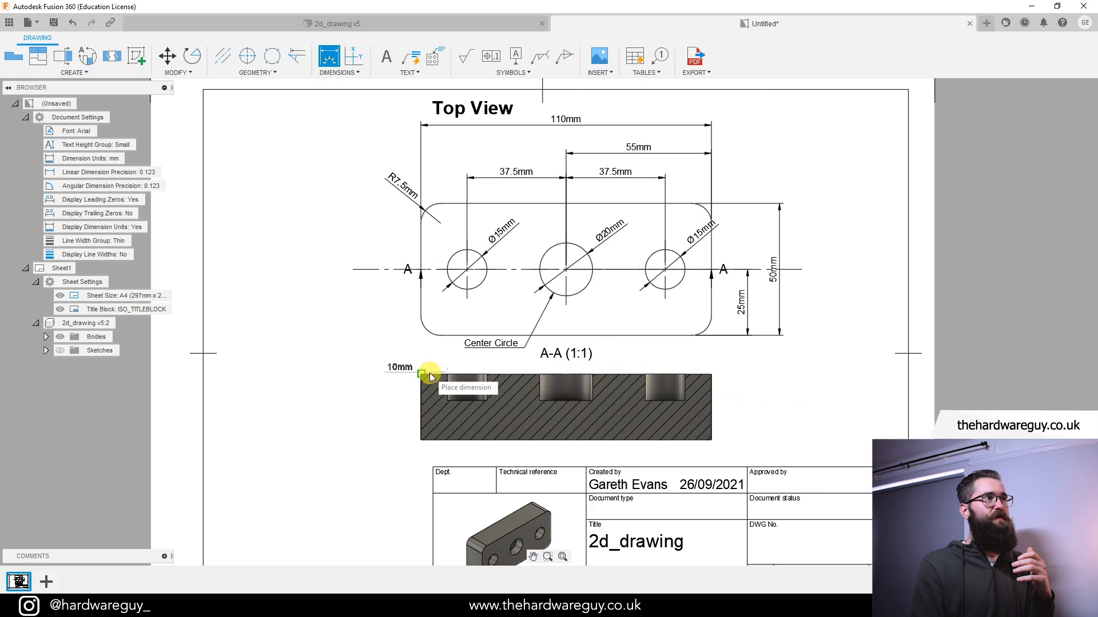
{"action": "left_click", "coordinate": [431, 441]}
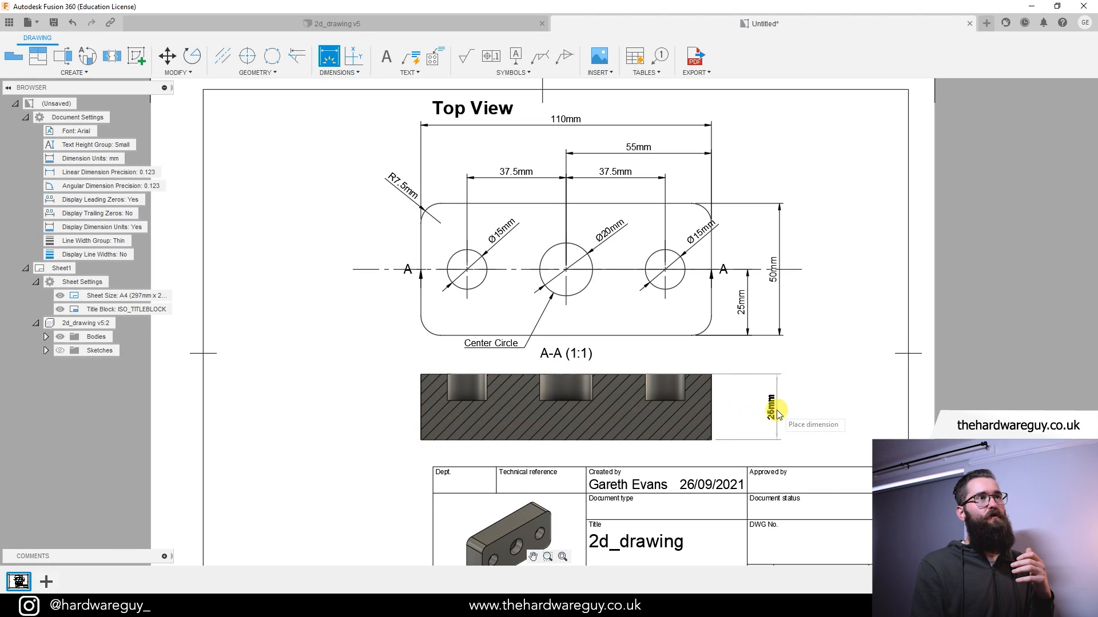
{"action": "left_click", "coordinate": [776, 411]}
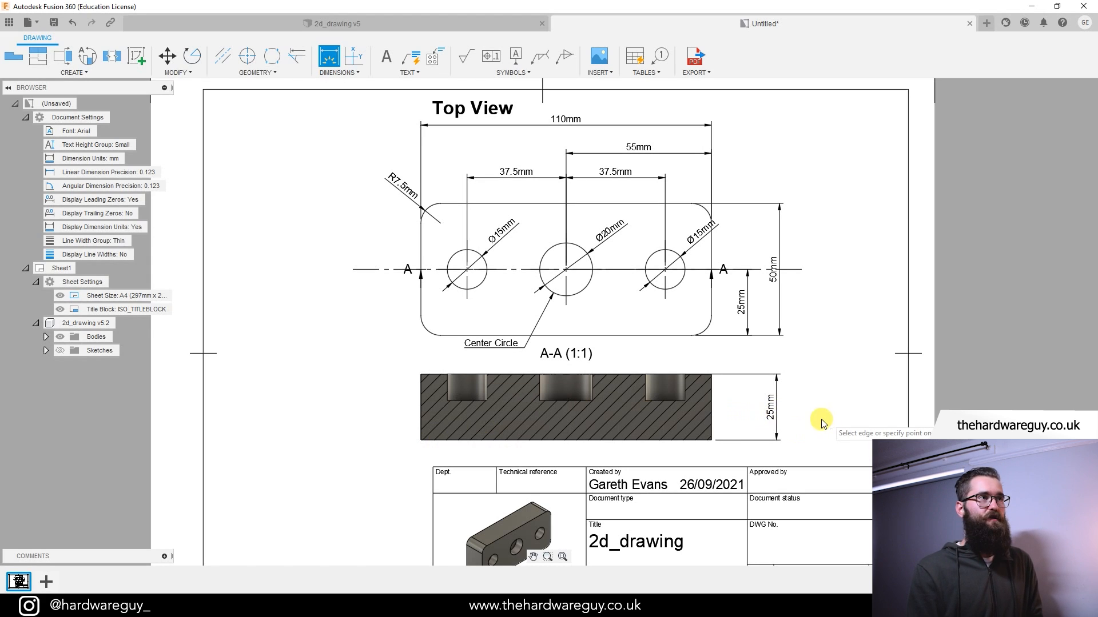
{"action": "key", "text": "Escape"}
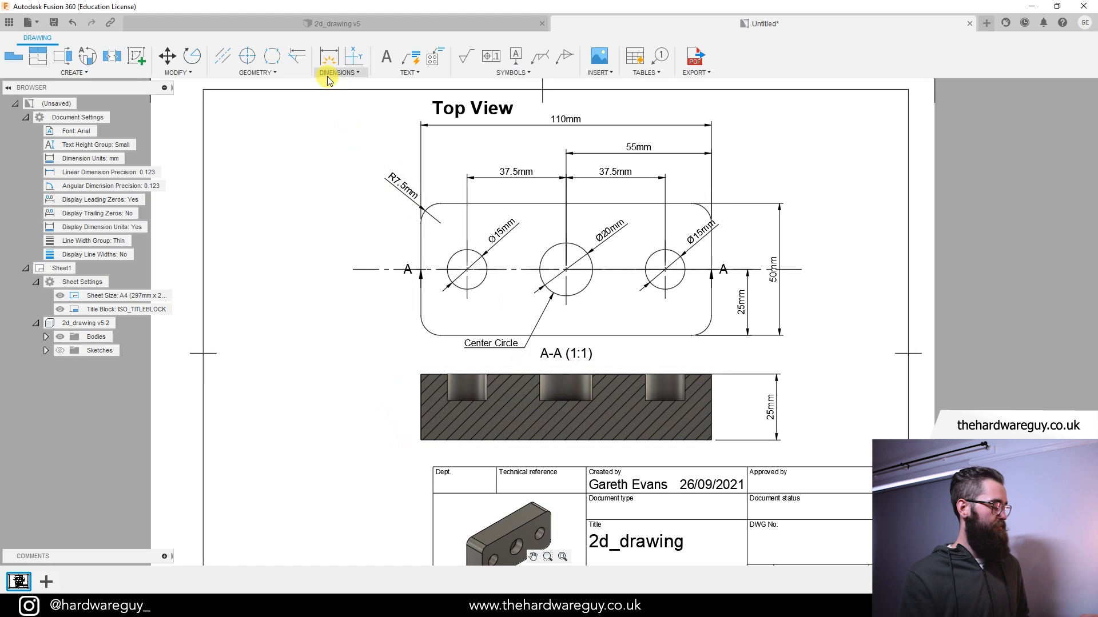
- Dimension the left hole's depth in the A-A section view, placing the dimension left of the view
{"action": "key", "text": "d"}
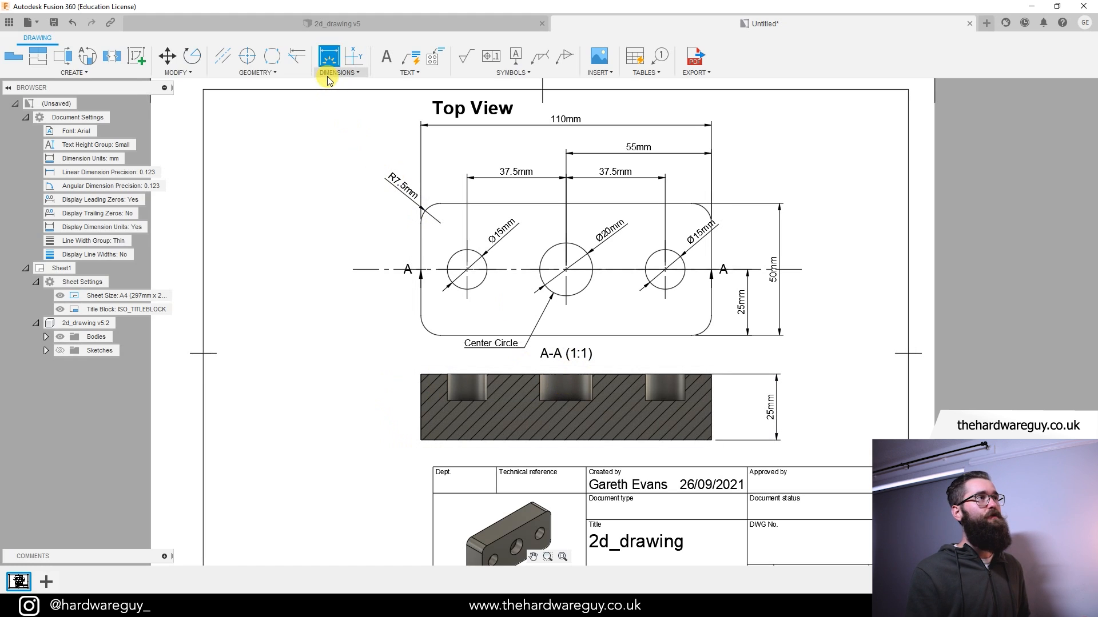
{"action": "left_click", "coordinate": [447, 376]}
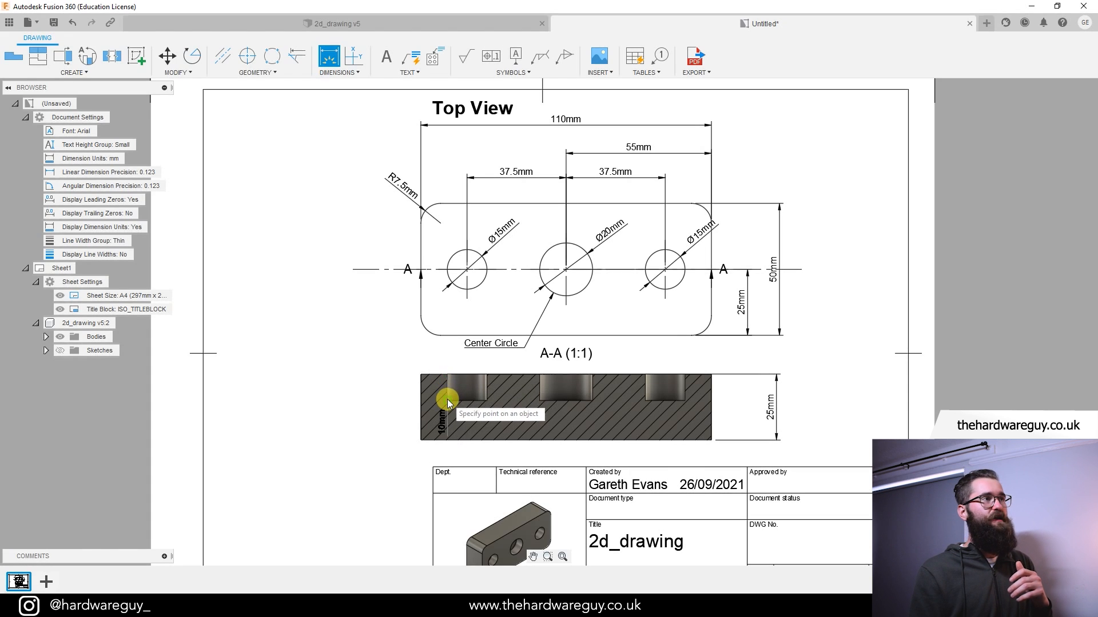
{"action": "left_click", "coordinate": [447, 399]}
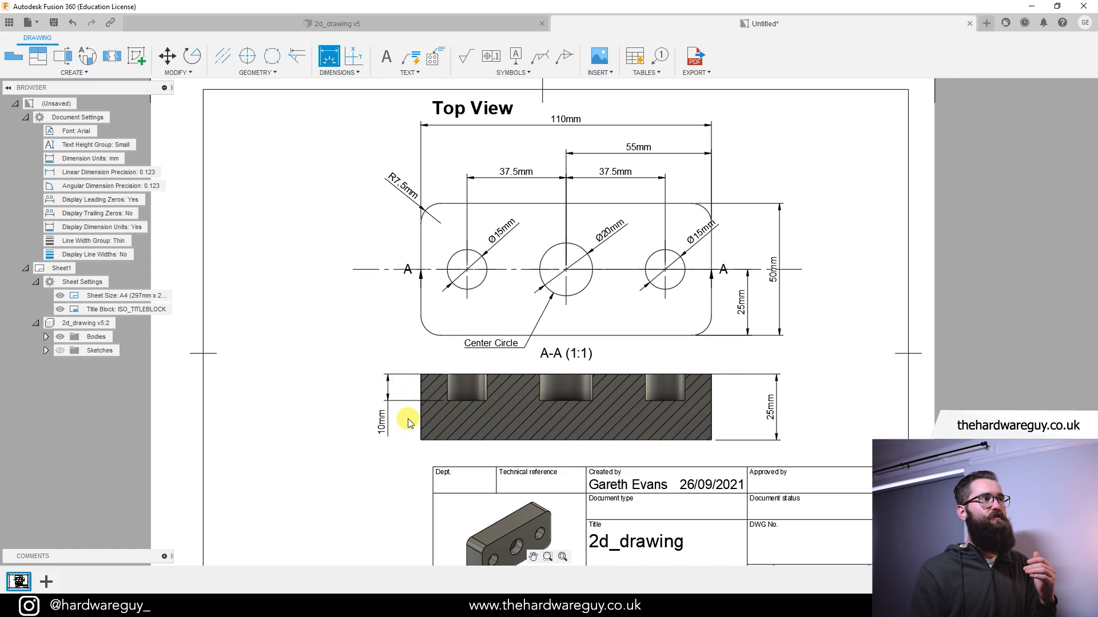
{"action": "left_click", "coordinate": [387, 412]}
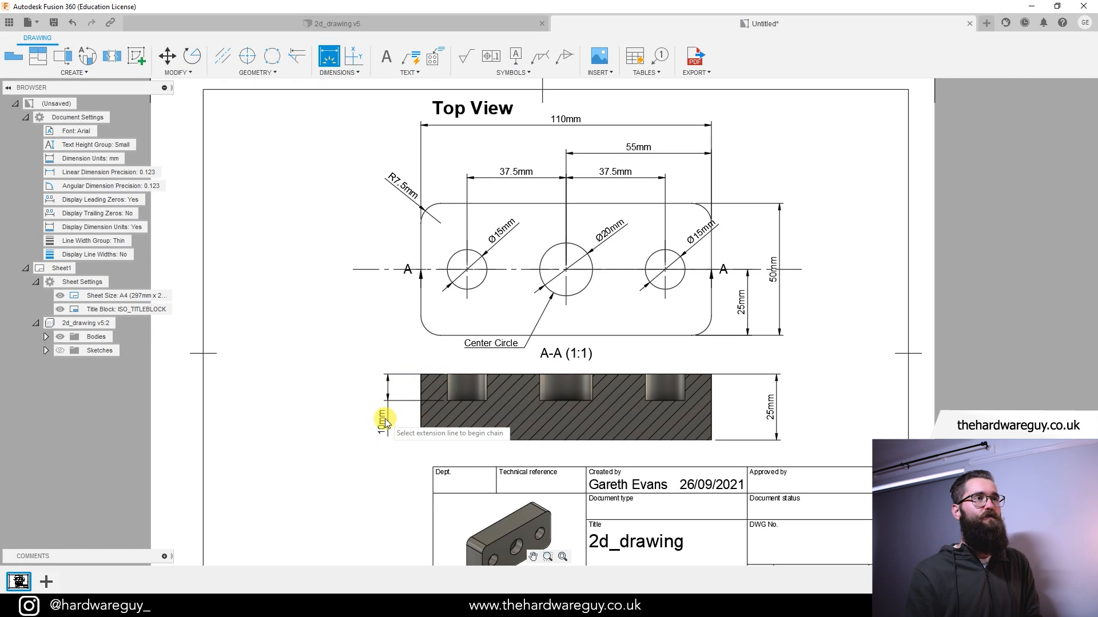
{"action": "key", "text": "Escape"}
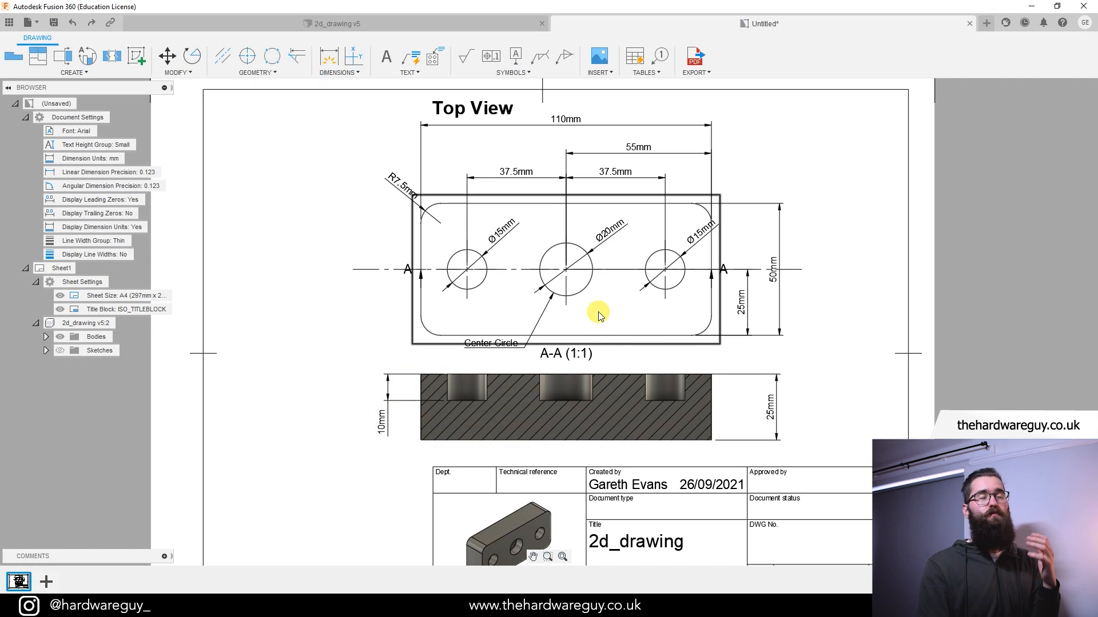
- Move the top view, together with its aligned A-A section view, horizontally to the right on the sheet
{"action": "left_click", "coordinate": [598, 311]}
{"action": "key", "text": "m"}
{"action": "left_click", "coordinate": [597, 299]}
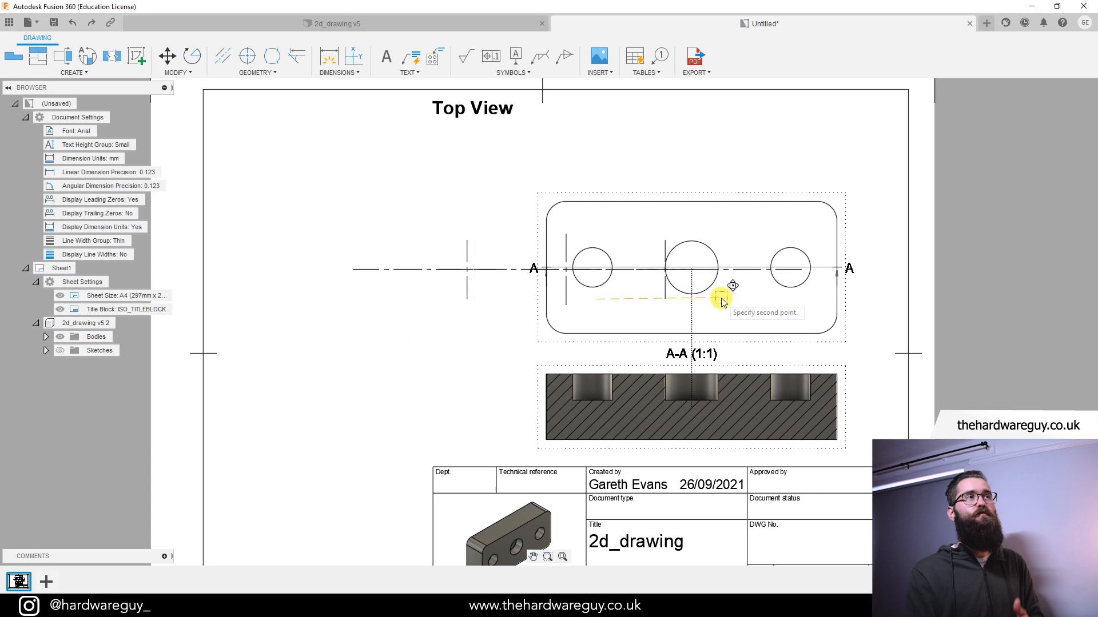
{"action": "left_click", "coordinate": [721, 301]}
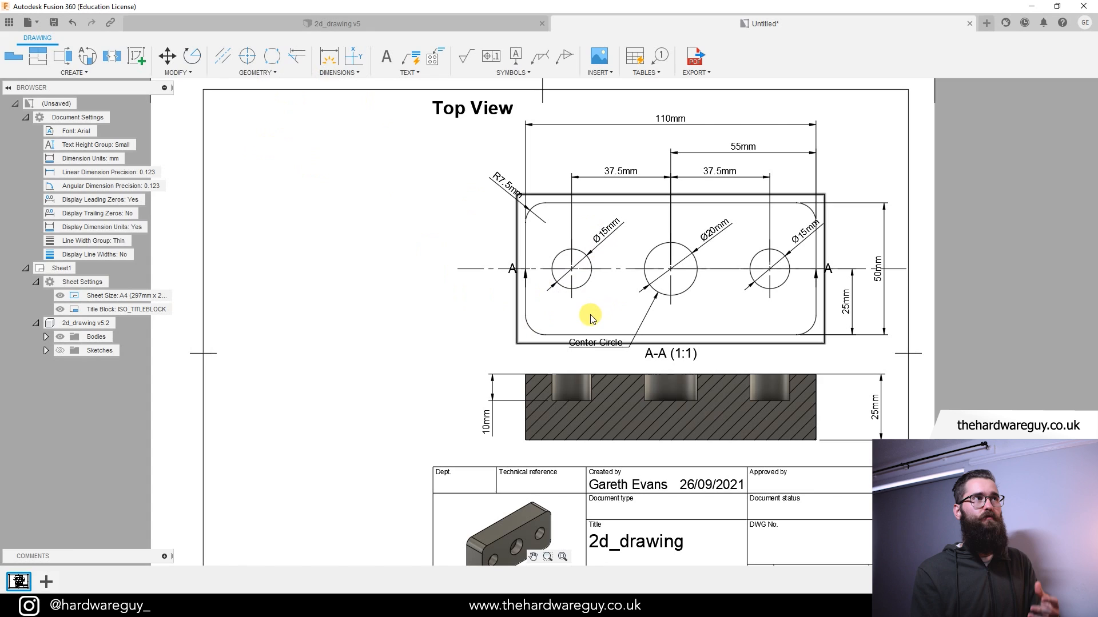
- Create a detail view B of the top view's lower-left rounded corner and place it in the empty area left of the top view
{"action": "left_click", "coordinate": [71, 74]}
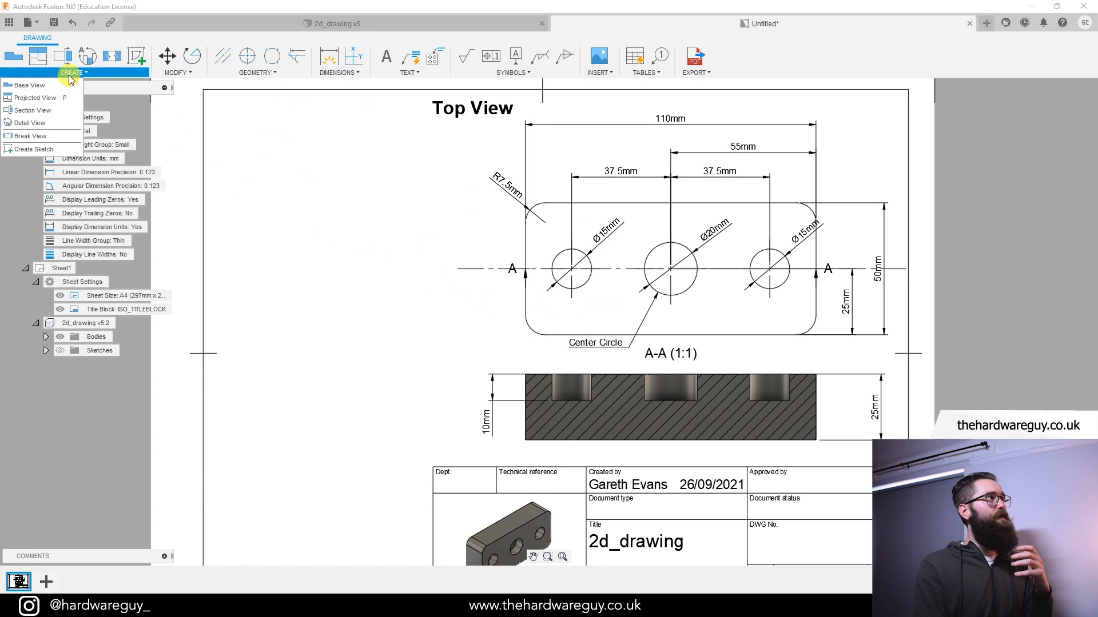
{"action": "left_click", "coordinate": [31, 123]}
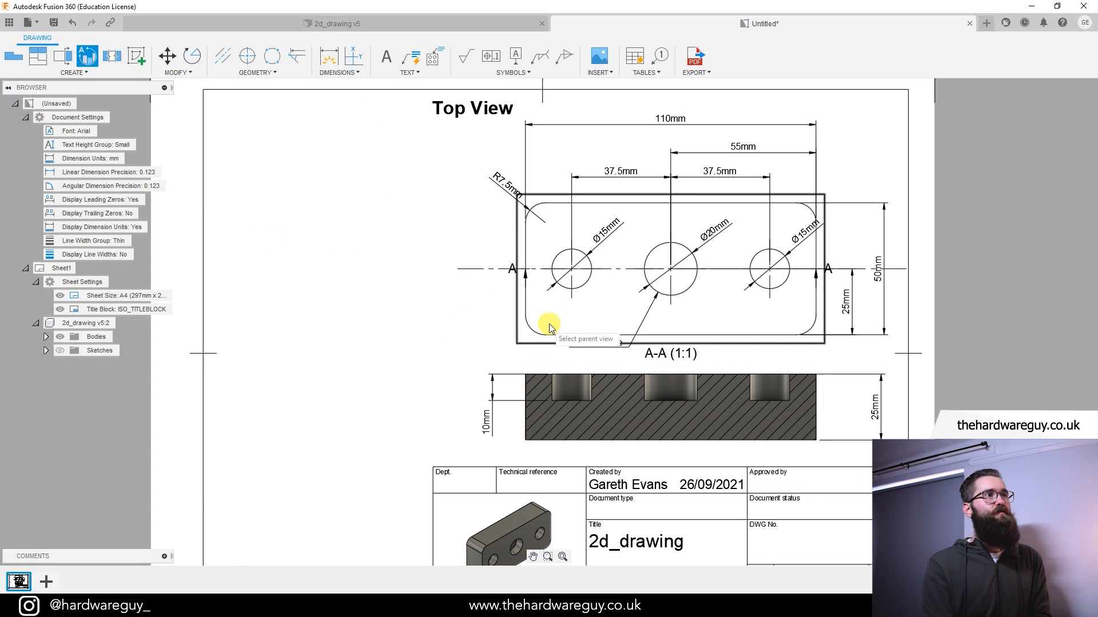
{"action": "left_click", "coordinate": [605, 307]}
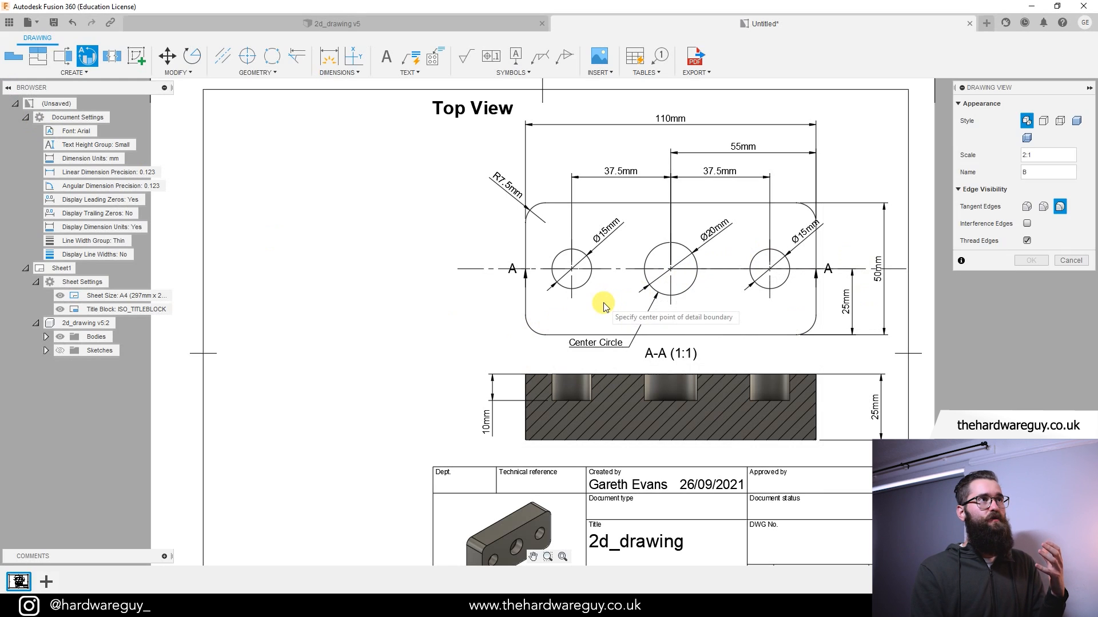
{"action": "left_click", "coordinate": [533, 328]}
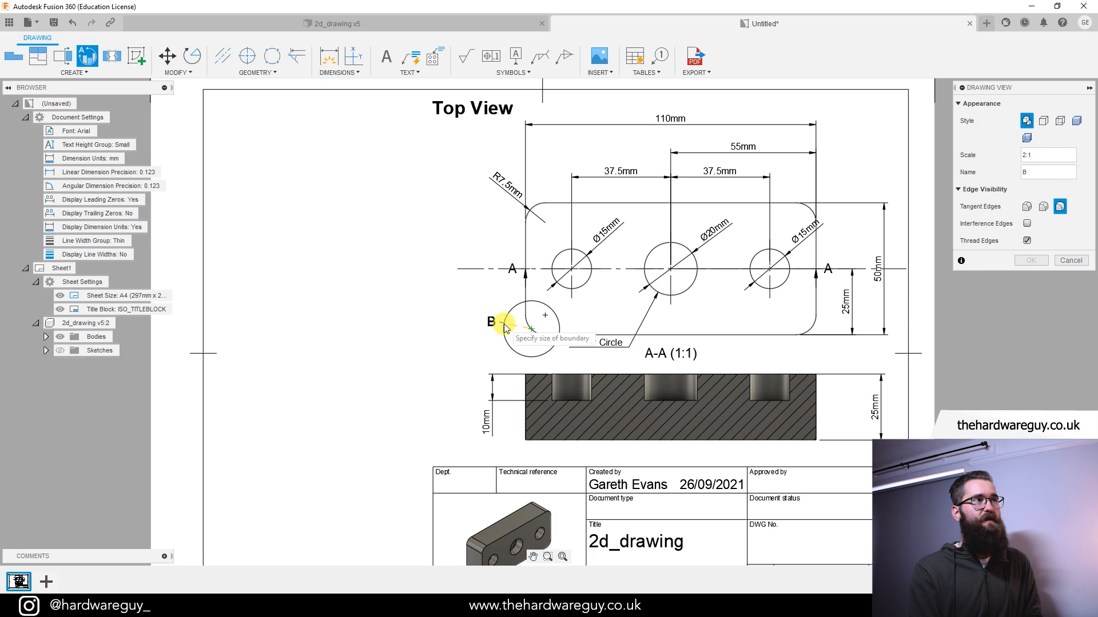
{"action": "left_click", "coordinate": [505, 325]}
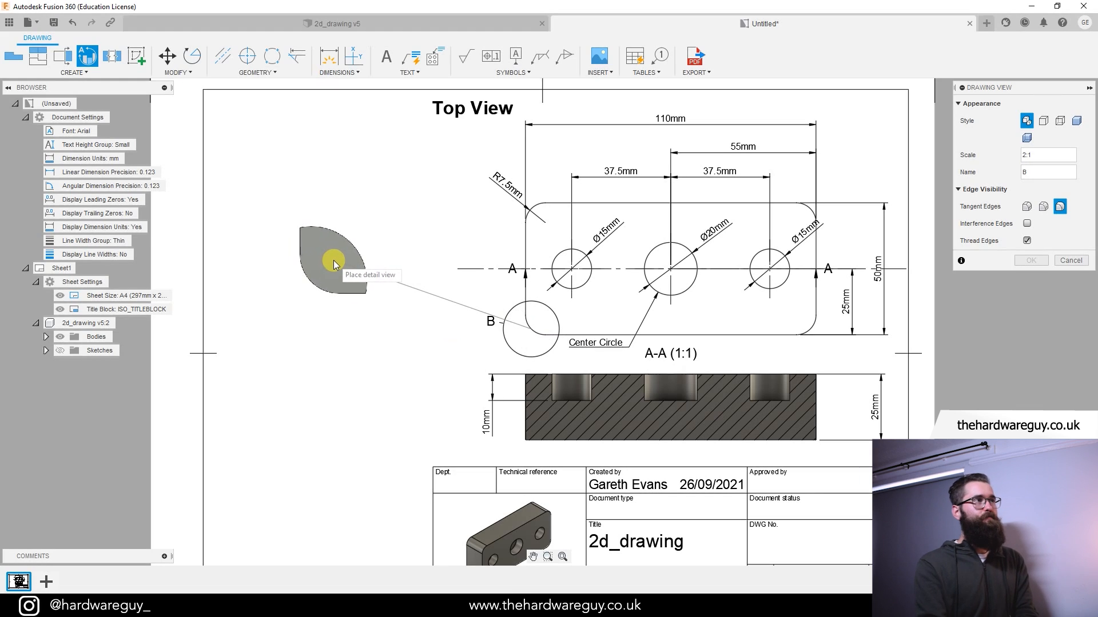
{"action": "left_click", "coordinate": [334, 264]}
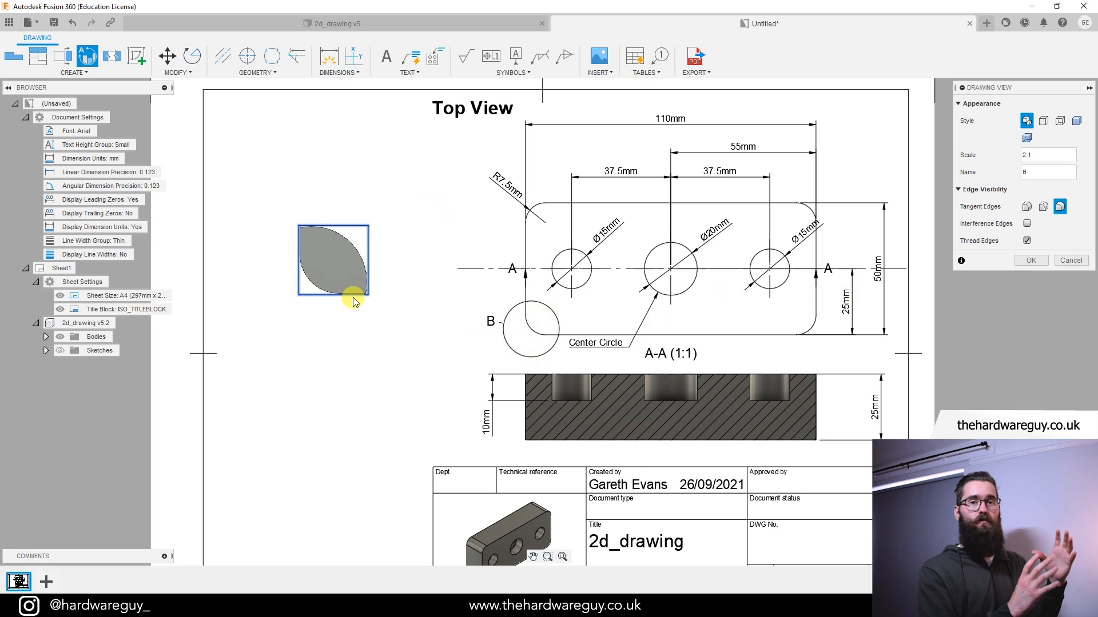
- Set detail view B's scale to 3:1 and finish creating the view
{"action": "left_click", "coordinate": [1041, 155]}
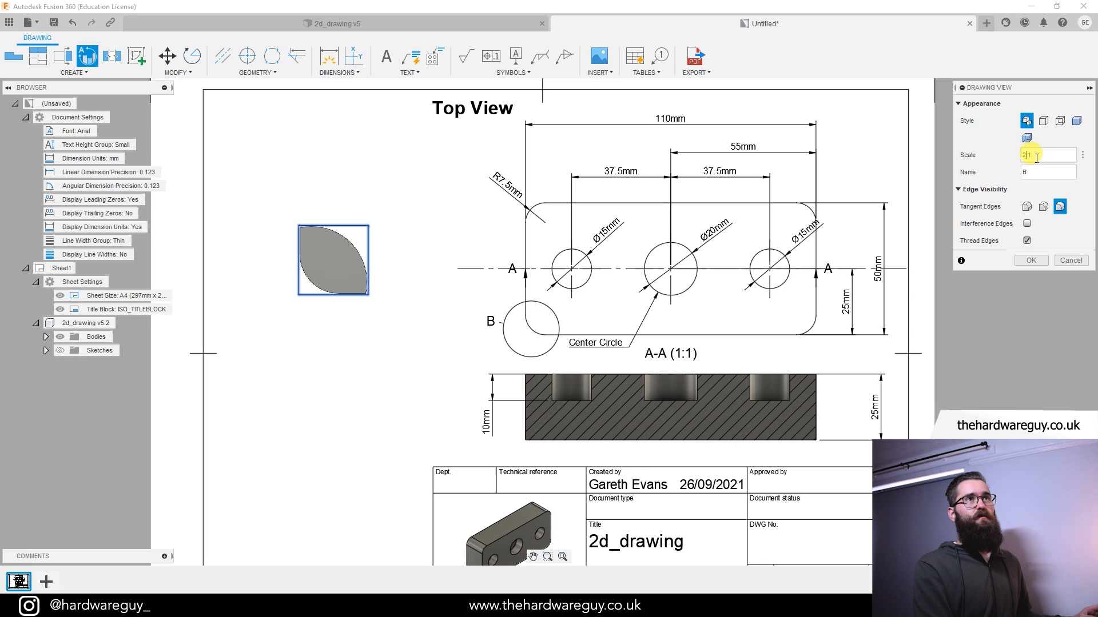
{"action": "type", "text": "3:1"}
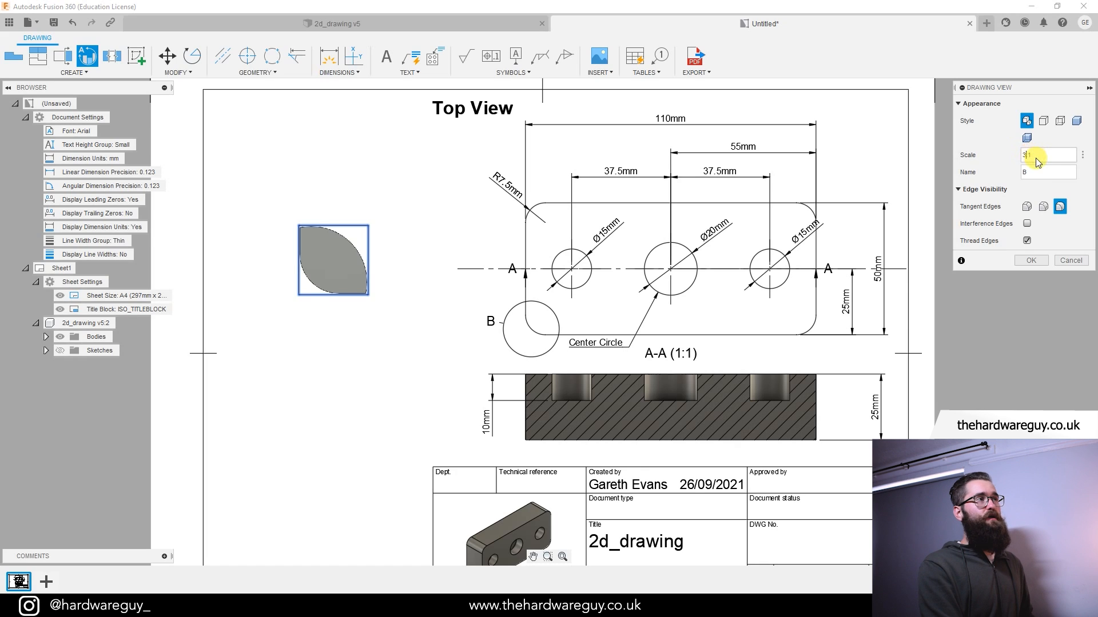
{"action": "key", "text": "Return"}
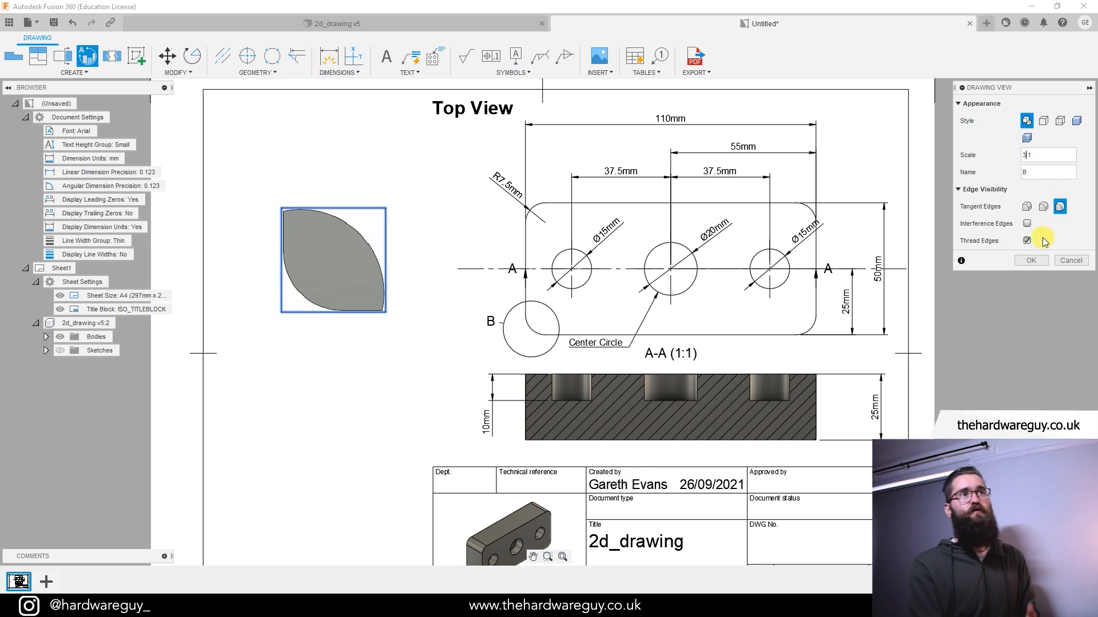
{"action": "left_click", "coordinate": [1032, 260]}
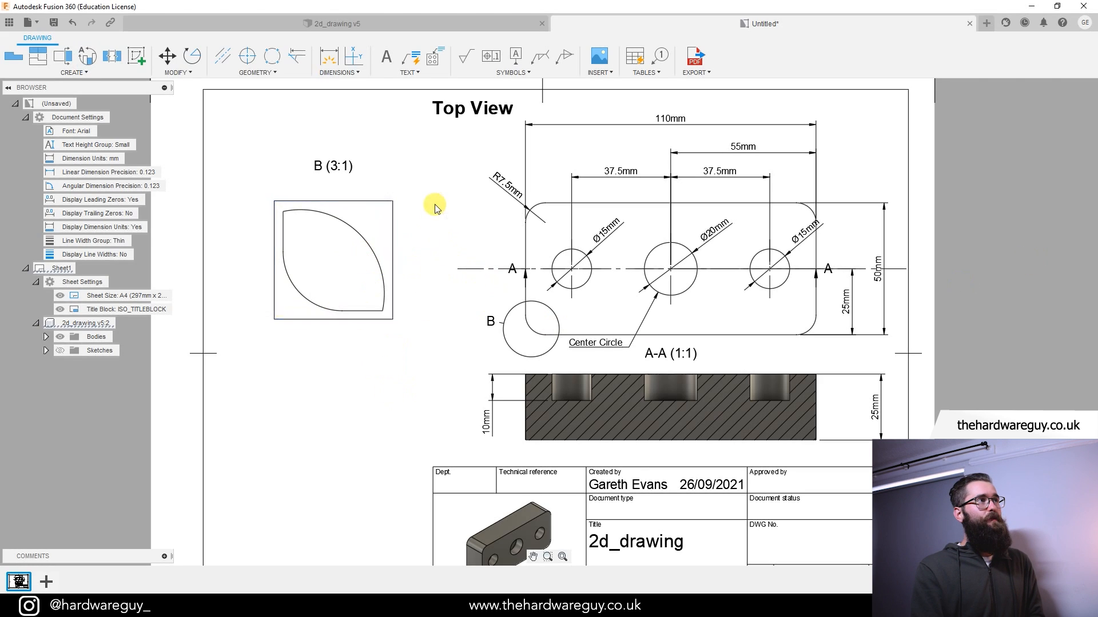
- Change detail view B's appearance style to shaded
{"action": "double_click", "coordinate": [394, 241]}
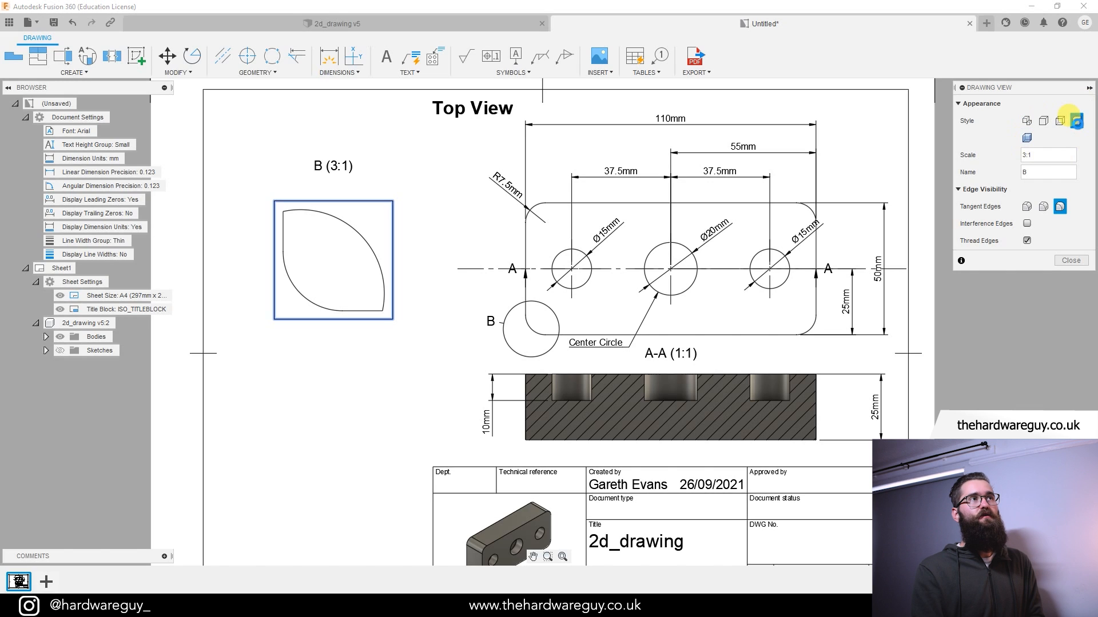
{"action": "left_click", "coordinate": [1077, 121]}
{"action": "left_click", "coordinate": [1071, 260]}
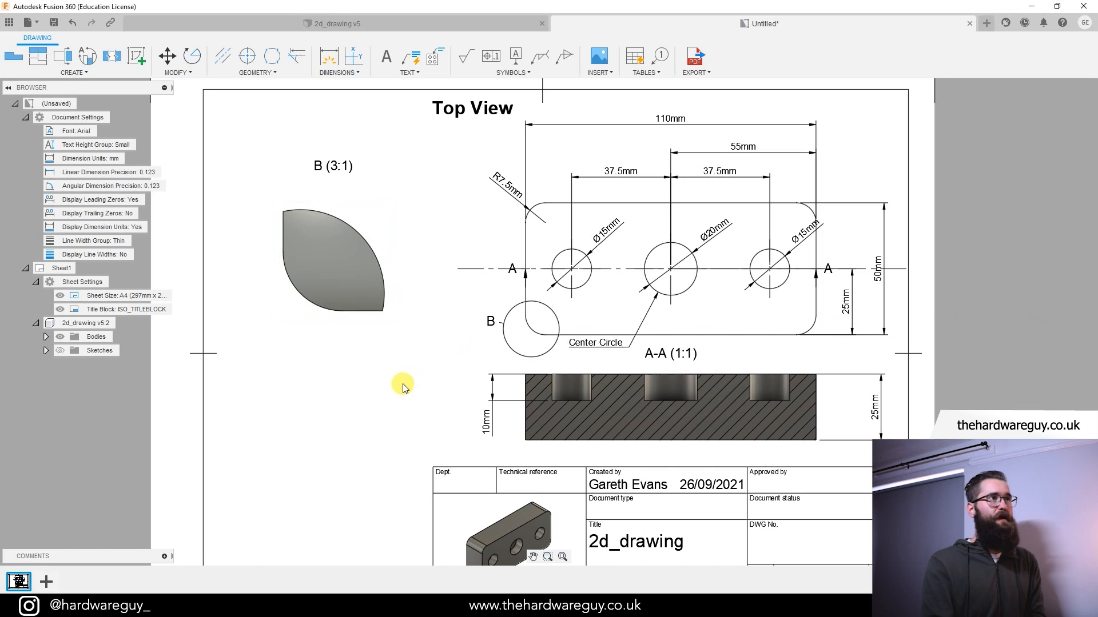
- Dimension the rounded corner's radius in detail view B, placed outside the corner, and move the B (3:1) label down closer to the view
{"action": "left_click", "coordinate": [336, 72]}
{"action": "left_click", "coordinate": [343, 86]}
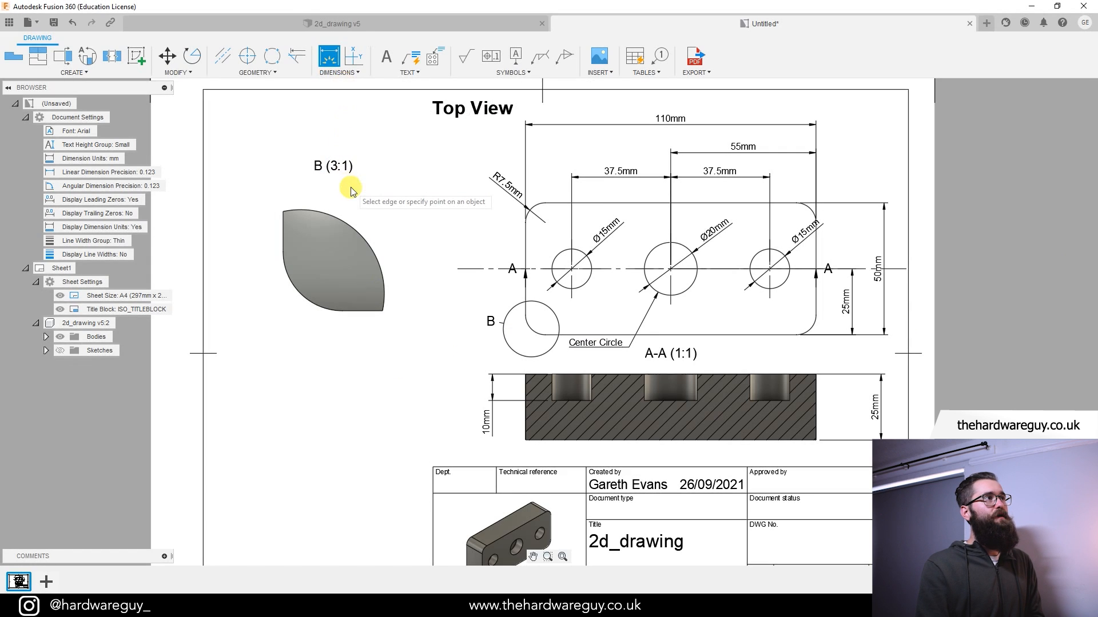
{"action": "left_click", "coordinate": [299, 297]}
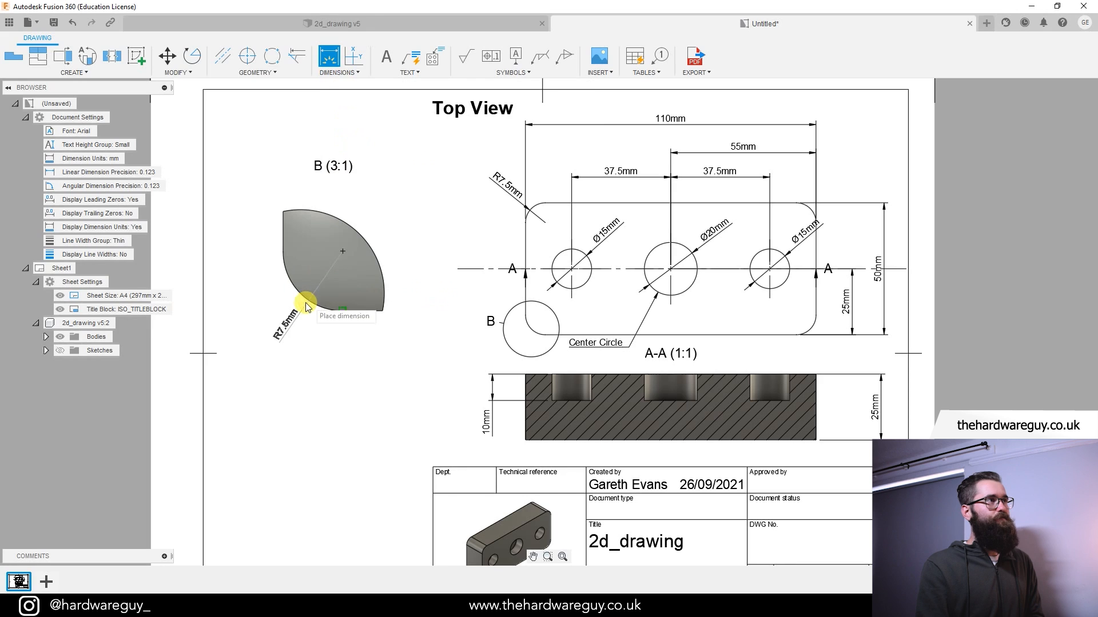
{"action": "left_click", "coordinate": [265, 319]}
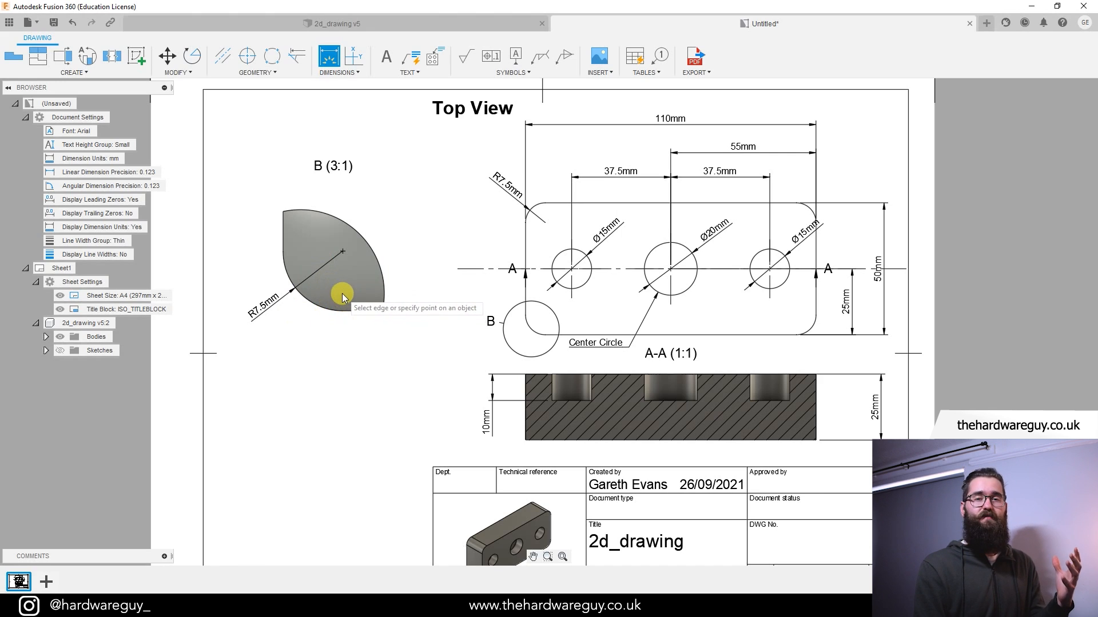
{"action": "key", "text": "Escape"}
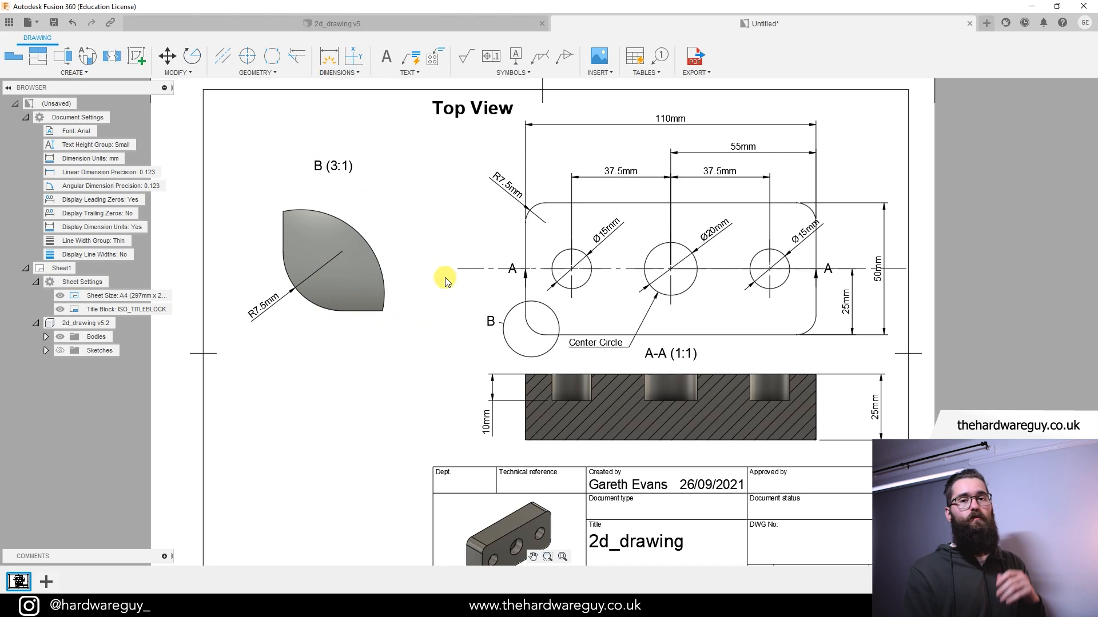
{"action": "left_click", "coordinate": [336, 173]}
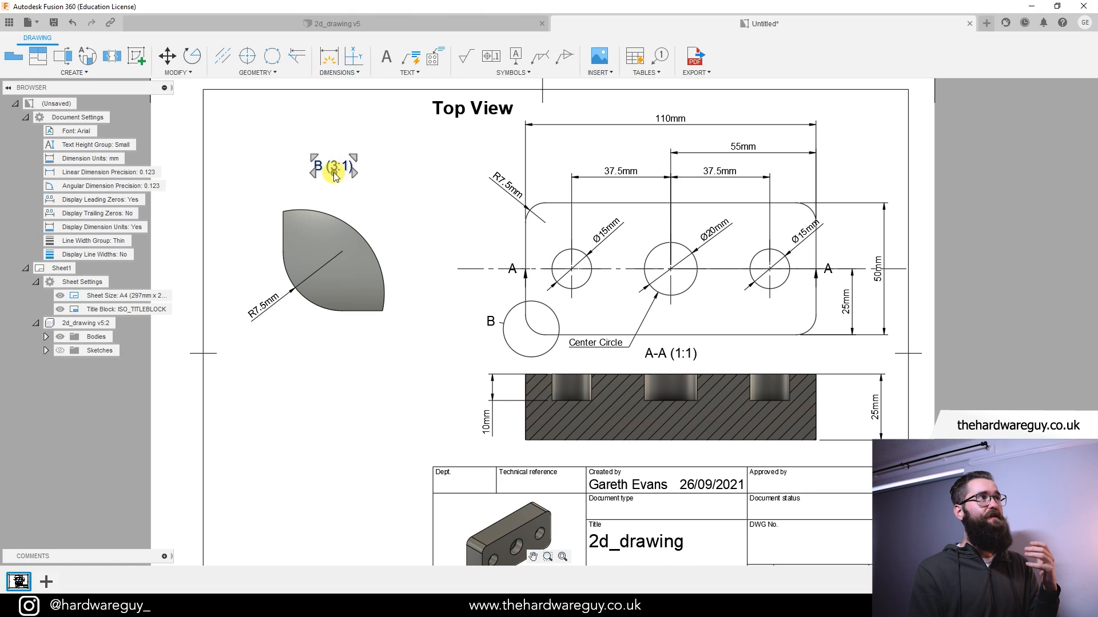
{"action": "left_click_drag", "start_coordinate": [335, 173], "coordinate": [336, 189]}
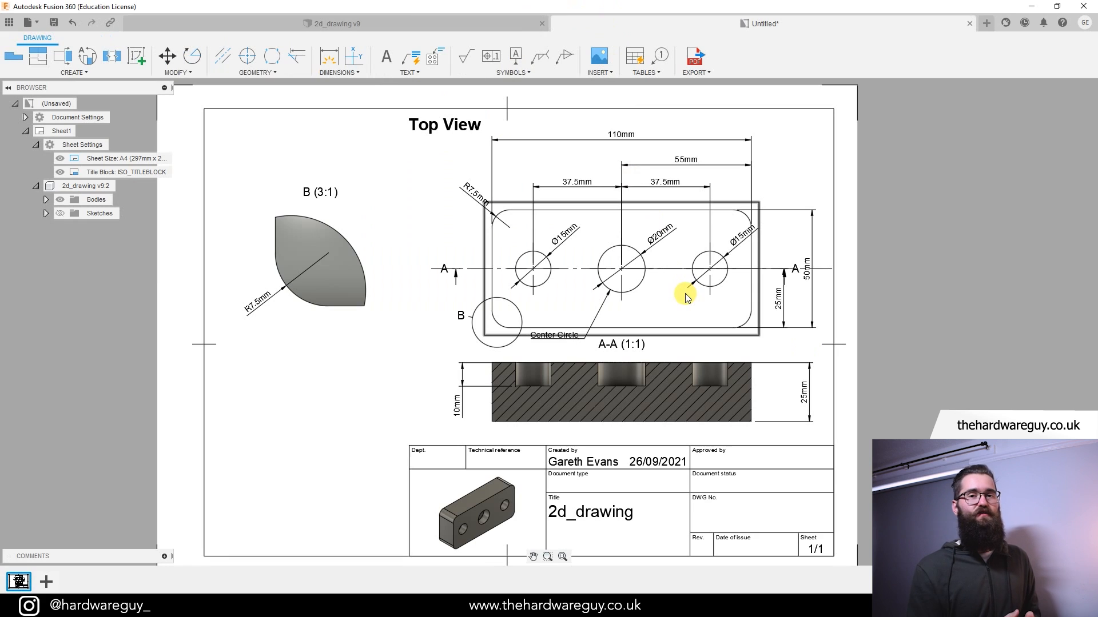
- Switch to the 2d_drawing design and set the block's overall length to 130 mm in Sketch1, finishing the sketch
{"action": "left_click", "coordinate": [277, 26]}
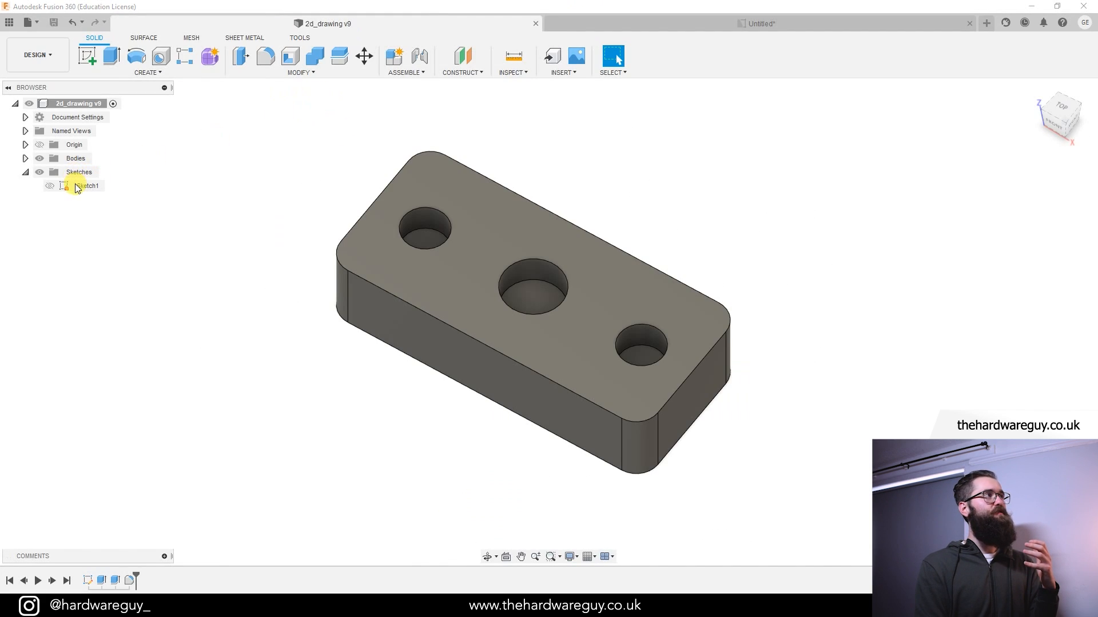
{"action": "double_click", "coordinate": [75, 187]}
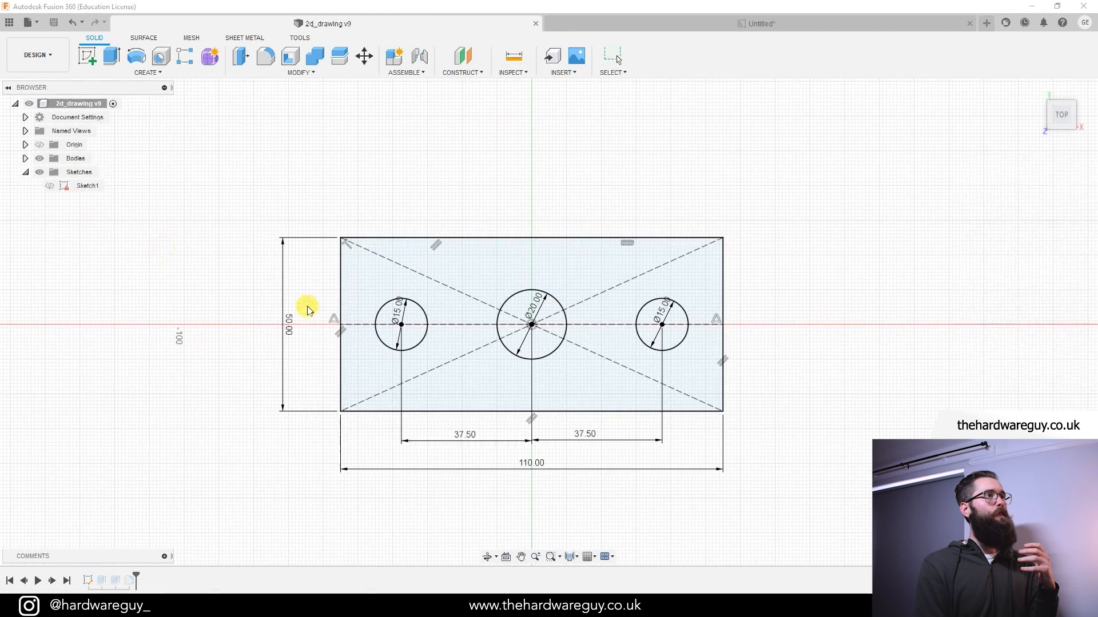
{"action": "double_click", "coordinate": [523, 466]}
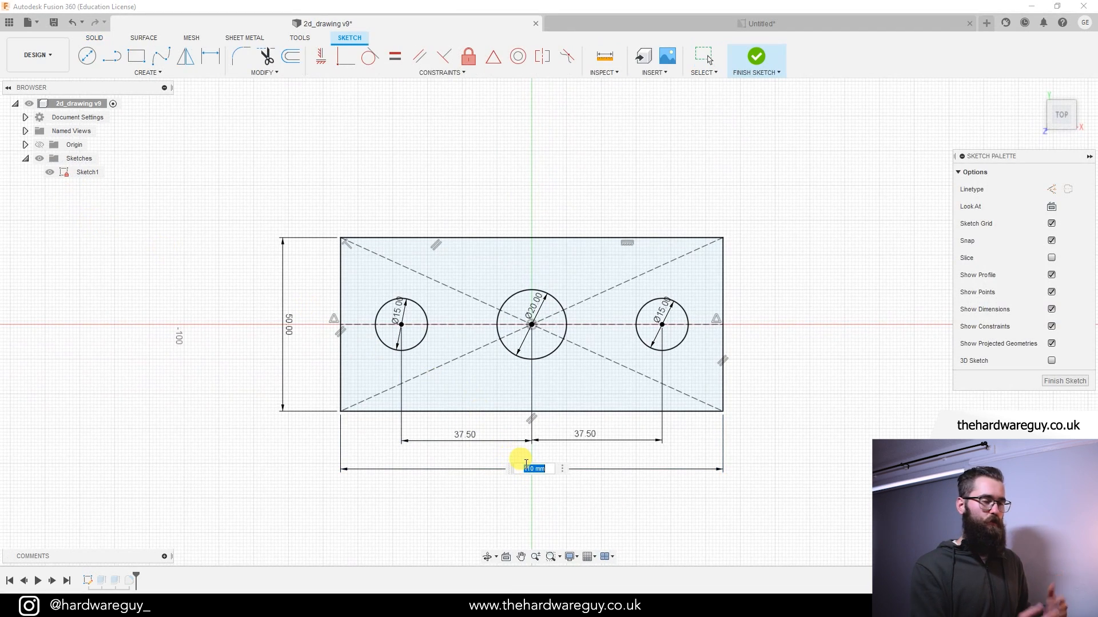
{"action": "type", "text": "130"}
{"action": "key", "text": "Return"}
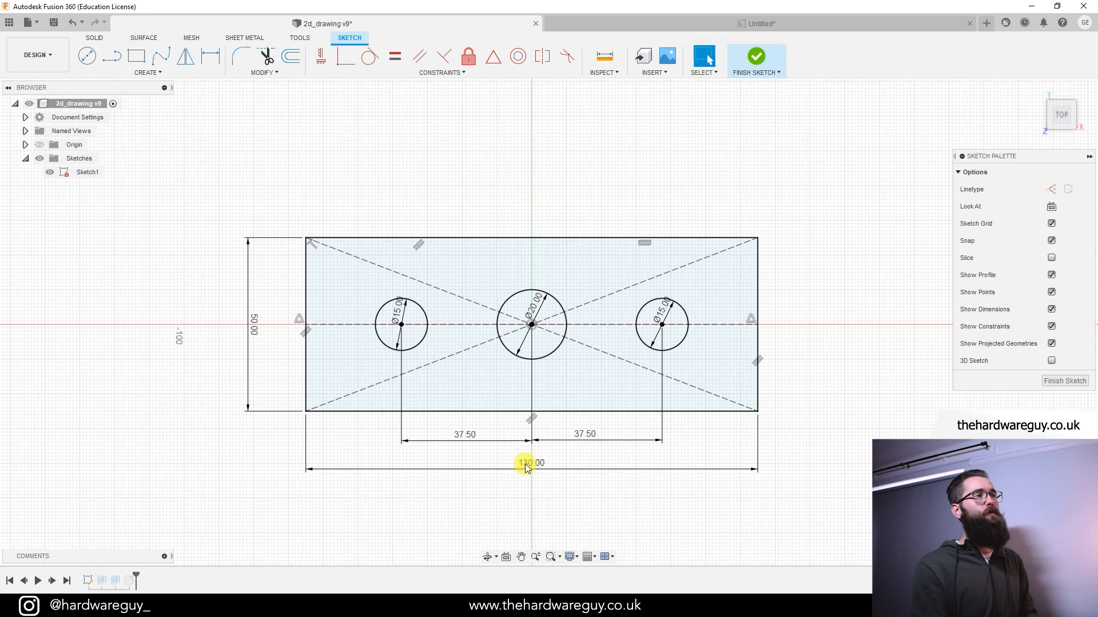
{"action": "left_click", "coordinate": [756, 56]}
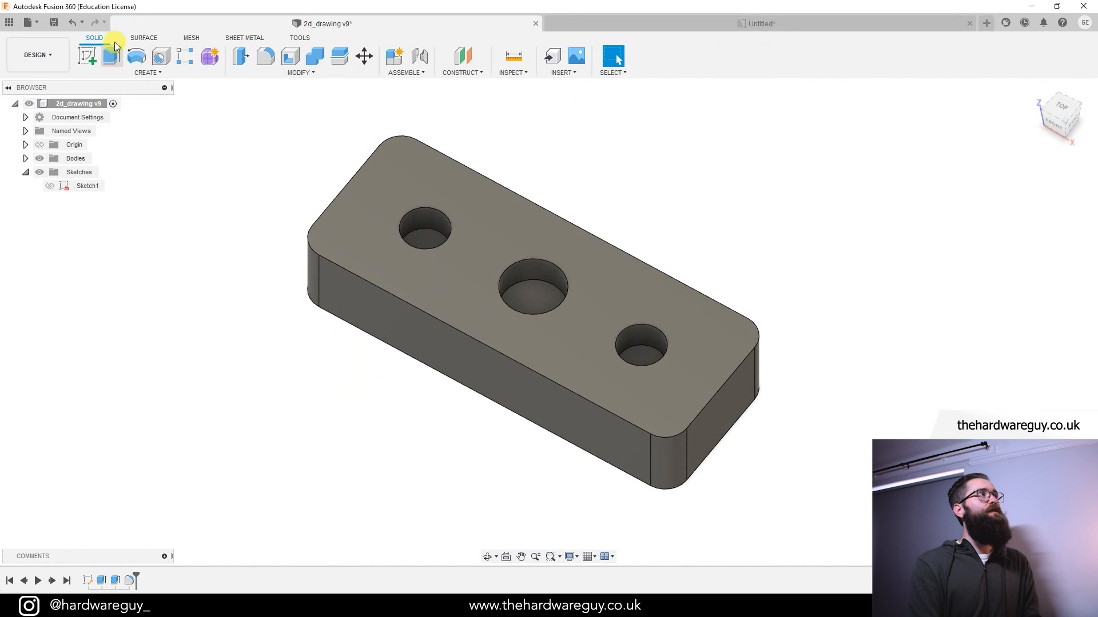
- Save the modified design, return to the drawing and update it to the latest version of the model
{"action": "left_click", "coordinate": [54, 24]}
{"action": "left_click", "coordinate": [544, 319]}
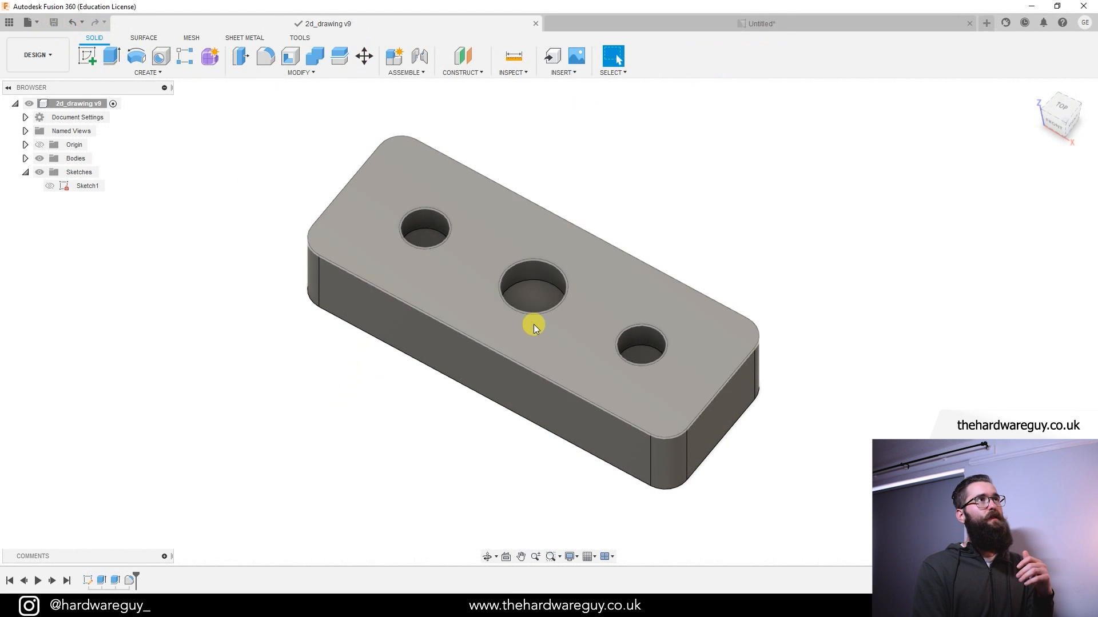
{"action": "left_click", "coordinate": [778, 22]}
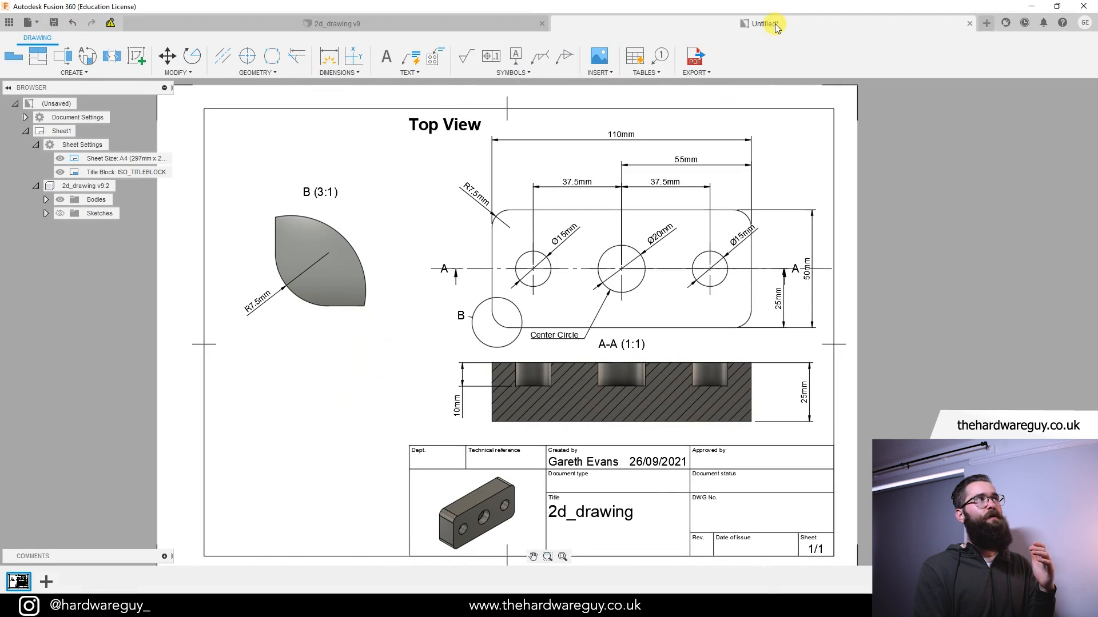
{"action": "left_click", "coordinate": [110, 25]}
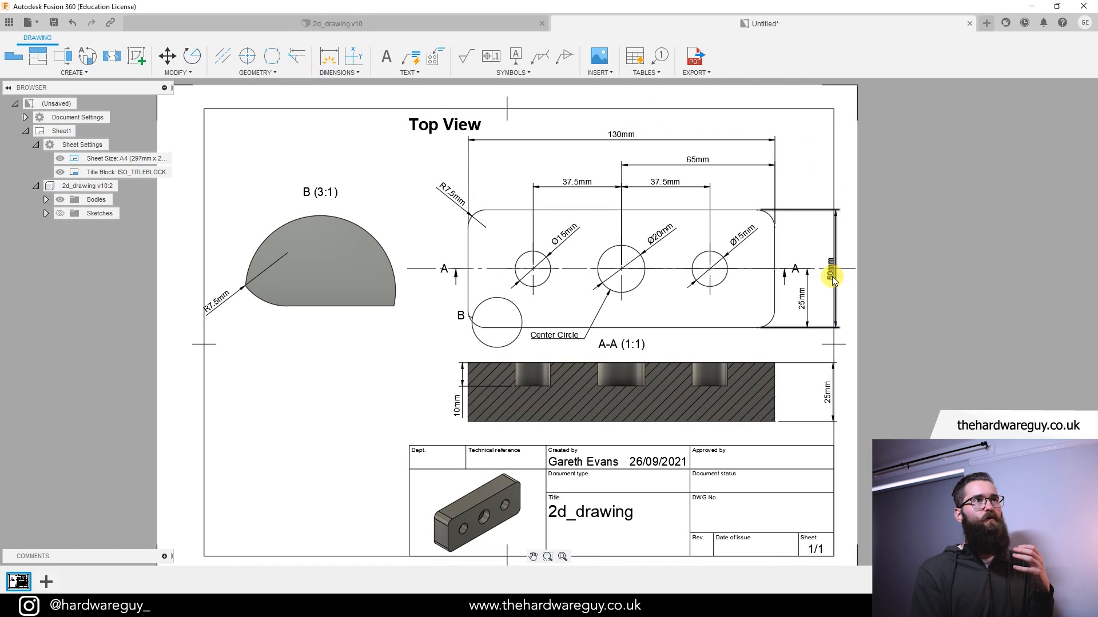
- Move the top view's 50 mm height dimension slightly left, inside the sheet border
{"action": "left_click_drag", "start_coordinate": [832, 276], "coordinate": [822, 275]}
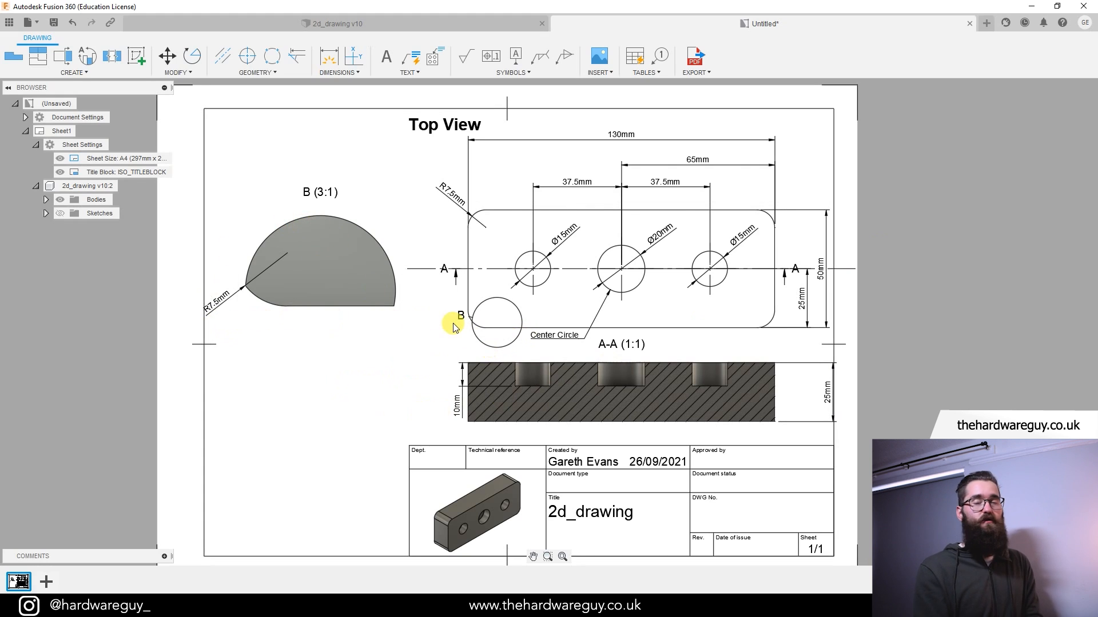
- Move detail view B's boundary circle in the top view so it is centred on the block's lower-left rounded corner
{"action": "left_click", "coordinate": [489, 347]}
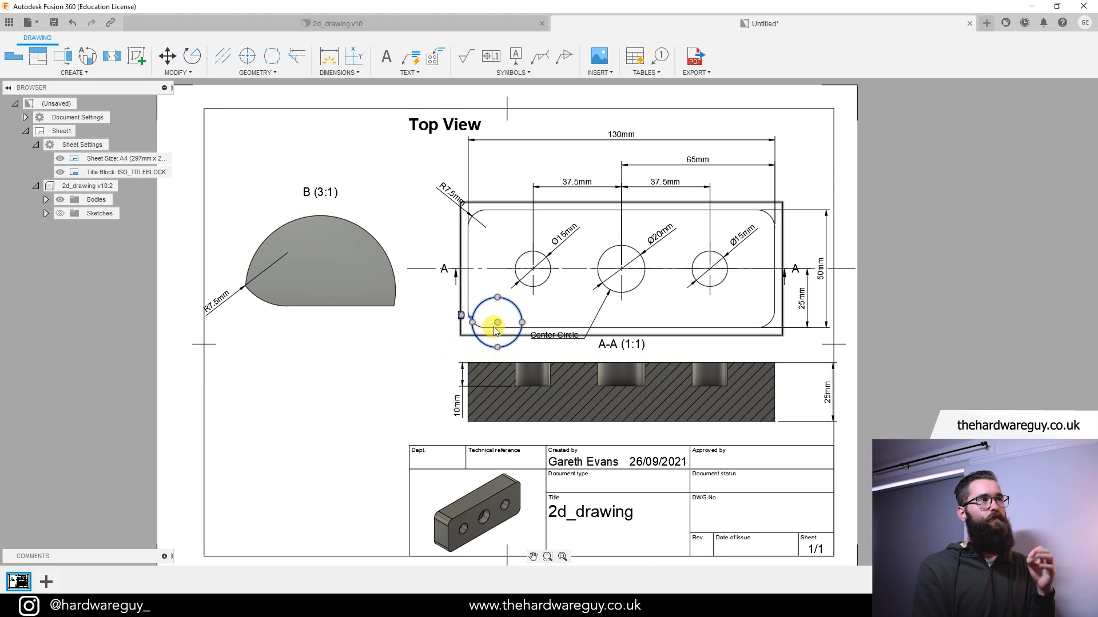
{"action": "left_click_drag", "start_coordinate": [497, 324], "coordinate": [475, 326]}
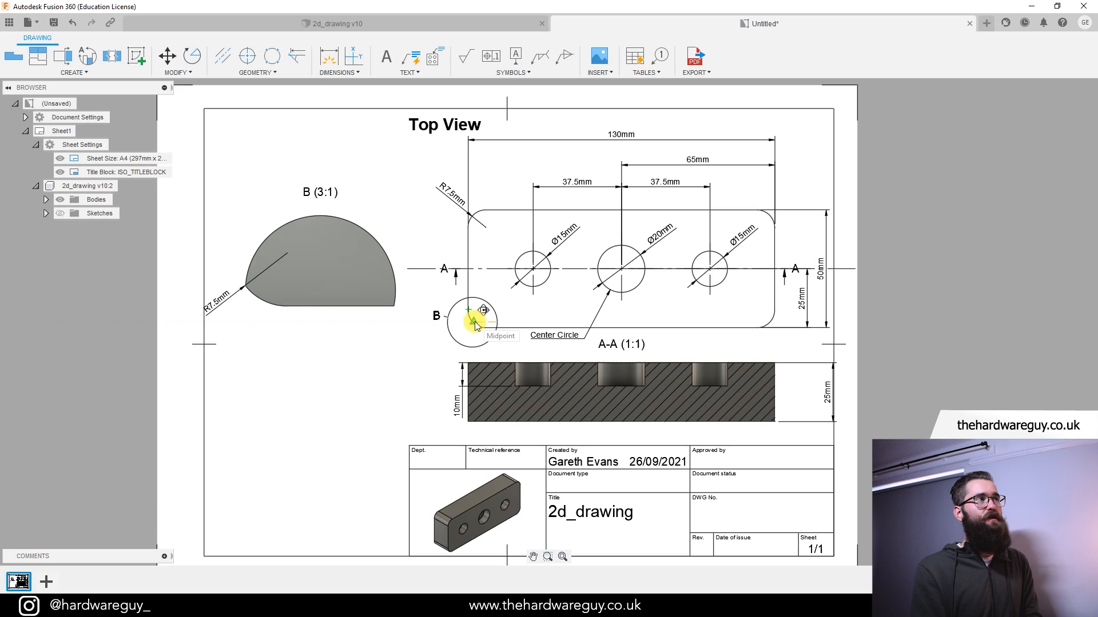
{"action": "left_click_drag", "start_coordinate": [475, 325], "coordinate": [474, 323]}
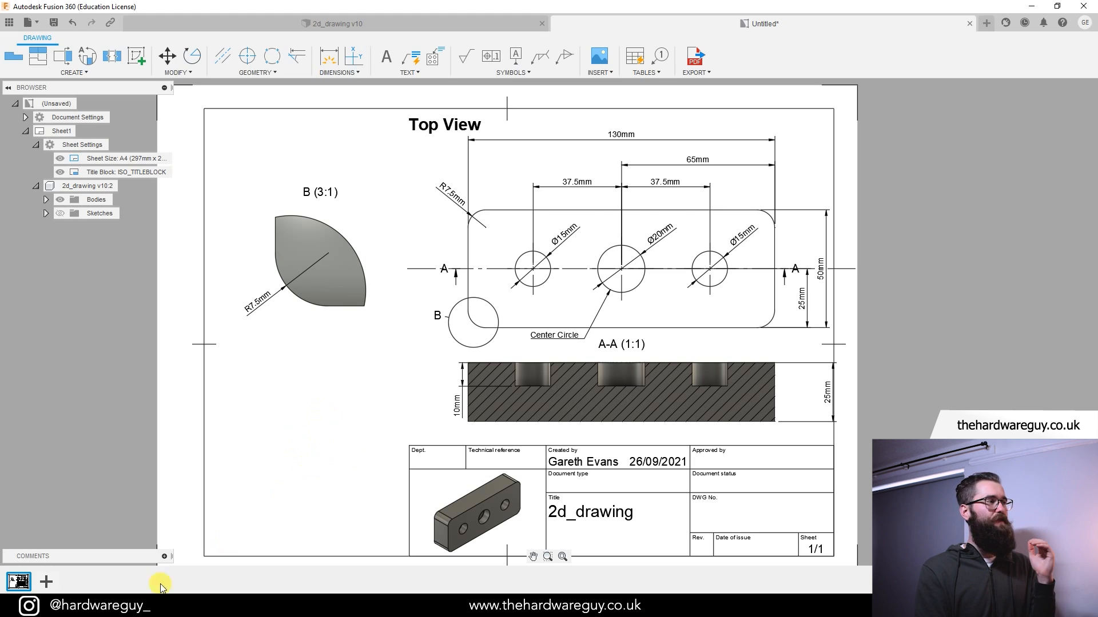
- Add a second sheet to the drawing
{"action": "left_click", "coordinate": [45, 583]}
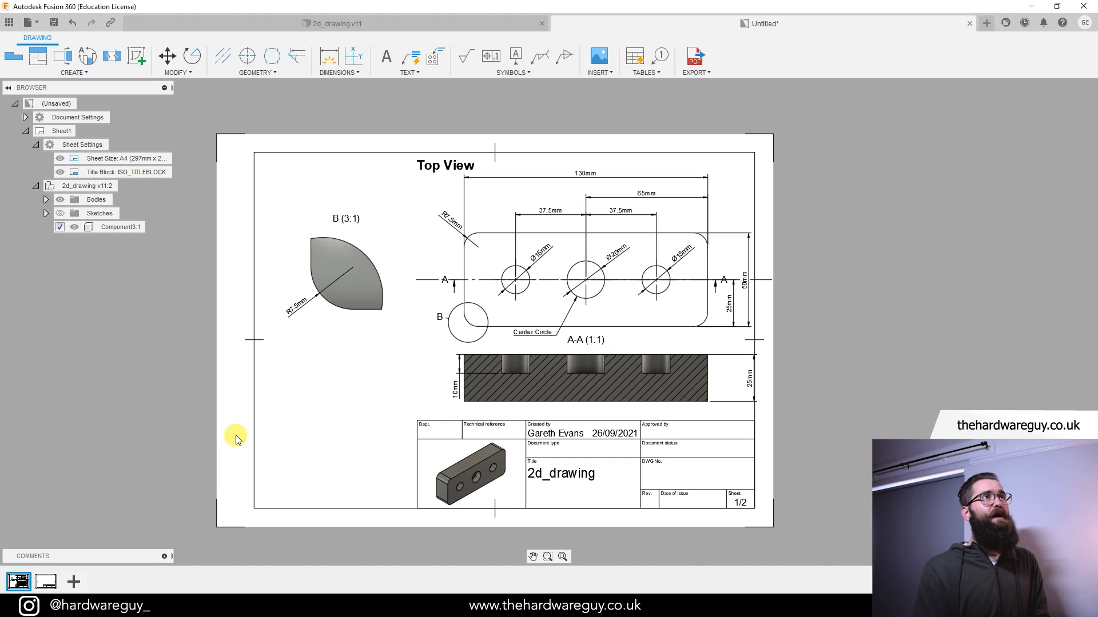
- Export only the current sheet as a PDF named Untitled on the Desktop, with Open PDF enabled, and look over the exported page
{"action": "left_click", "coordinate": [696, 71]}
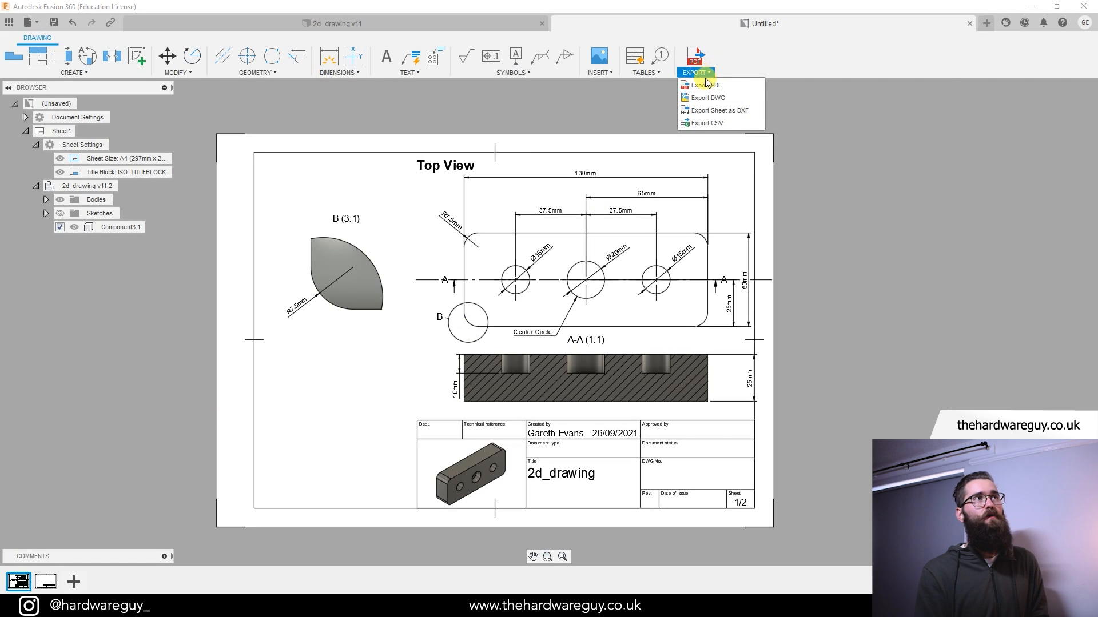
{"action": "left_click", "coordinate": [706, 86]}
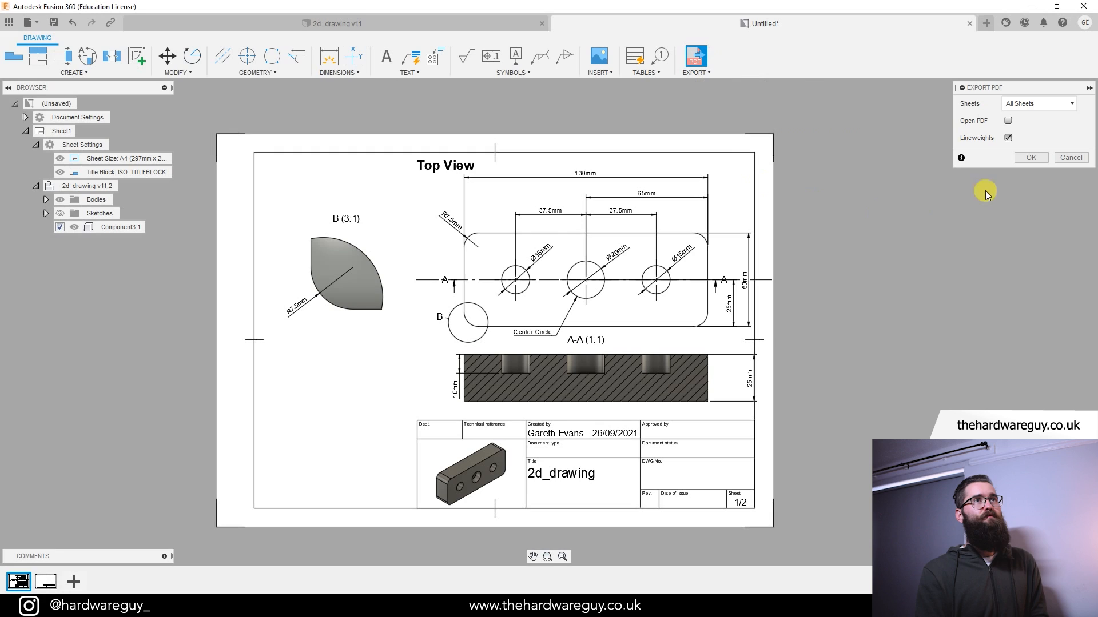
{"action": "left_click", "coordinate": [1032, 109]}
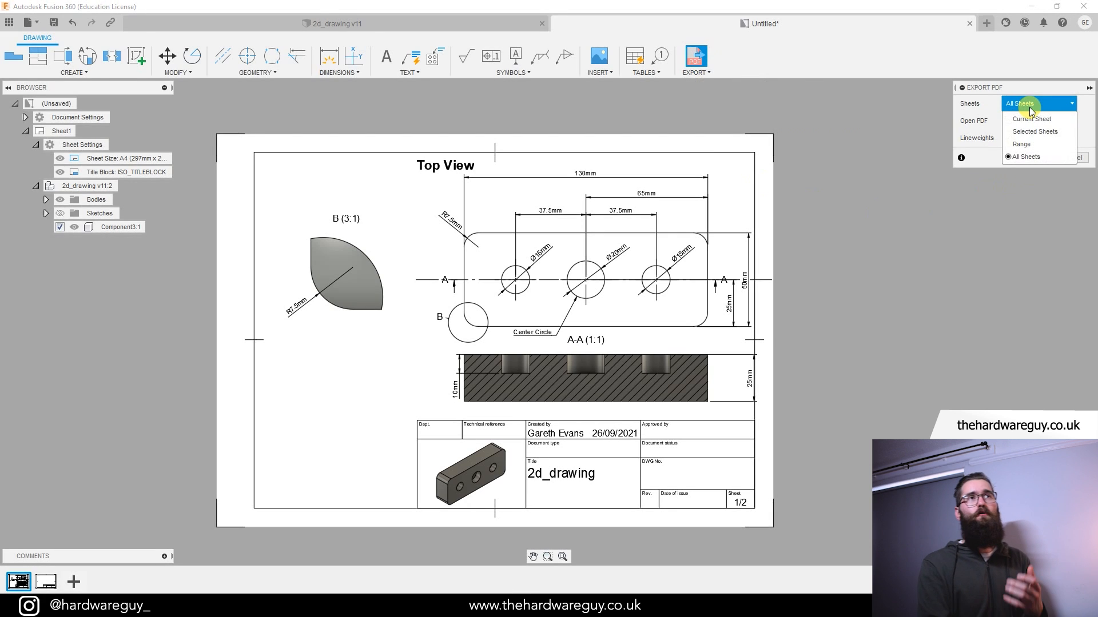
{"action": "left_click", "coordinate": [1031, 119]}
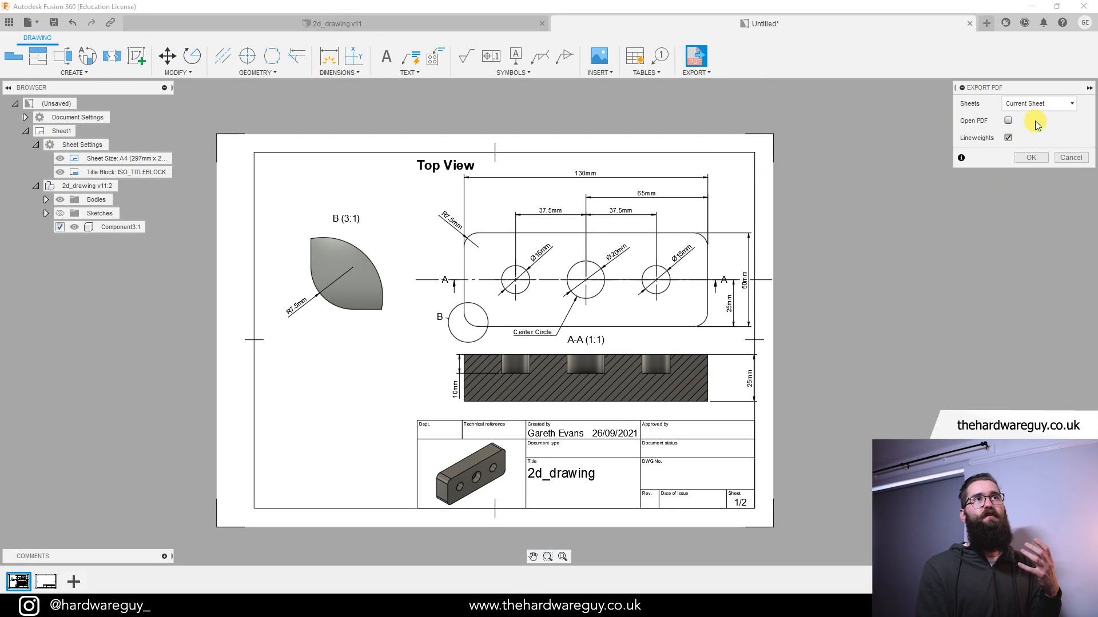
{"action": "left_click", "coordinate": [1009, 122]}
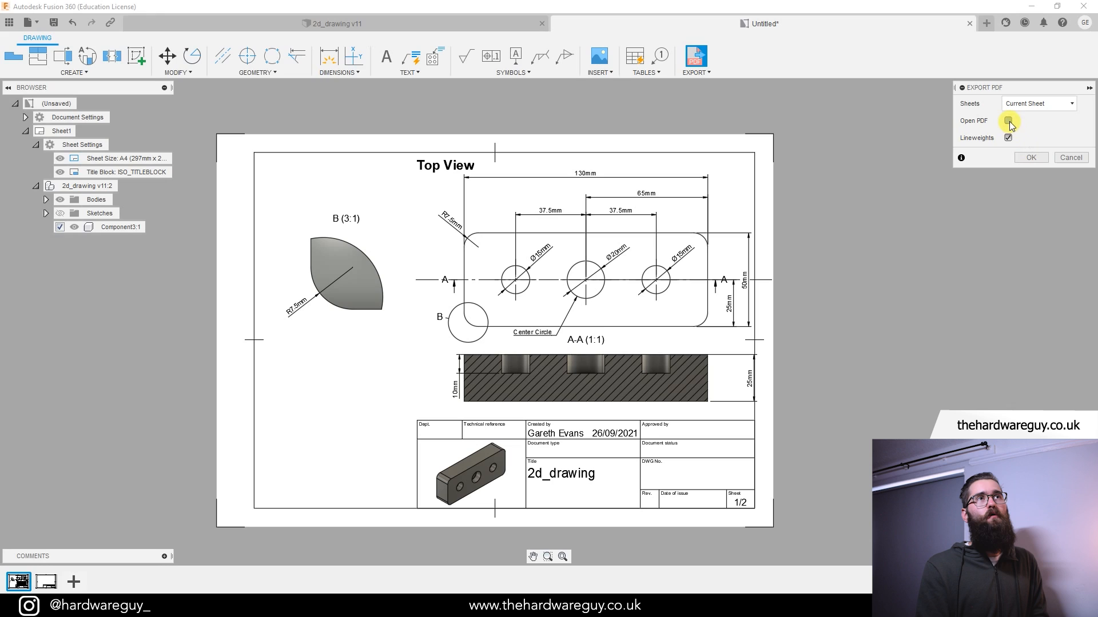
{"action": "left_click", "coordinate": [1032, 156]}
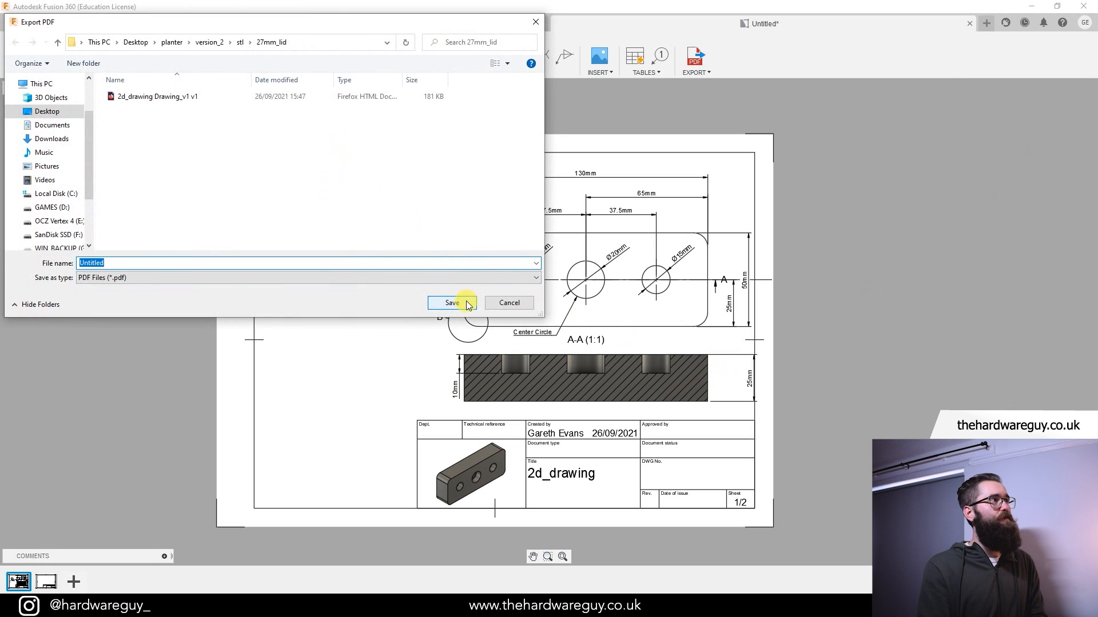
{"action": "left_click", "coordinate": [49, 111]}
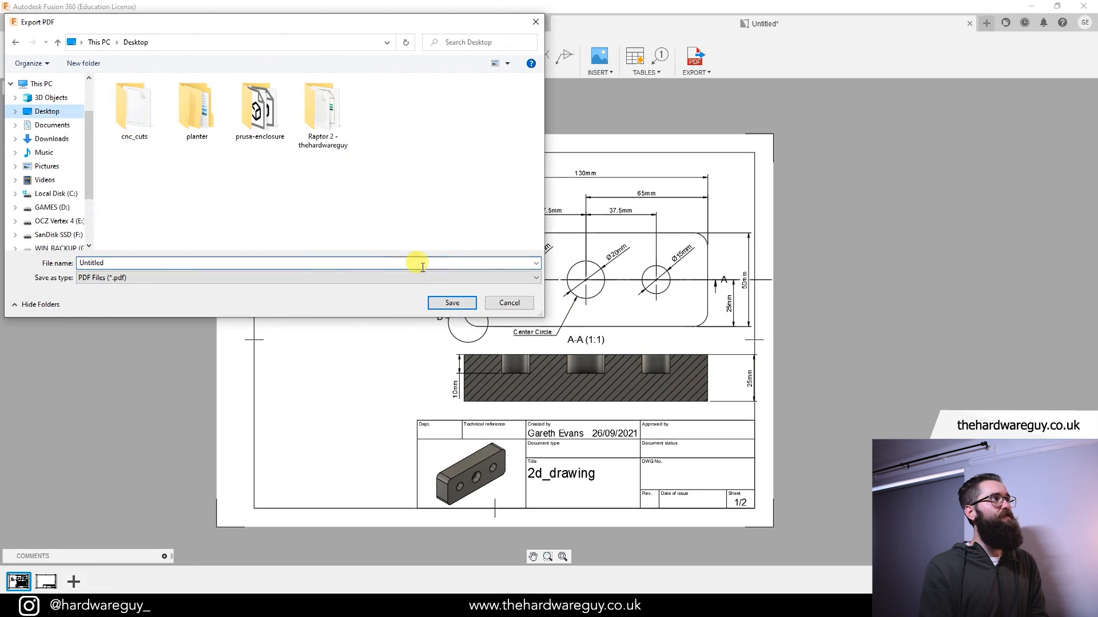
{"action": "left_click", "coordinate": [452, 302]}
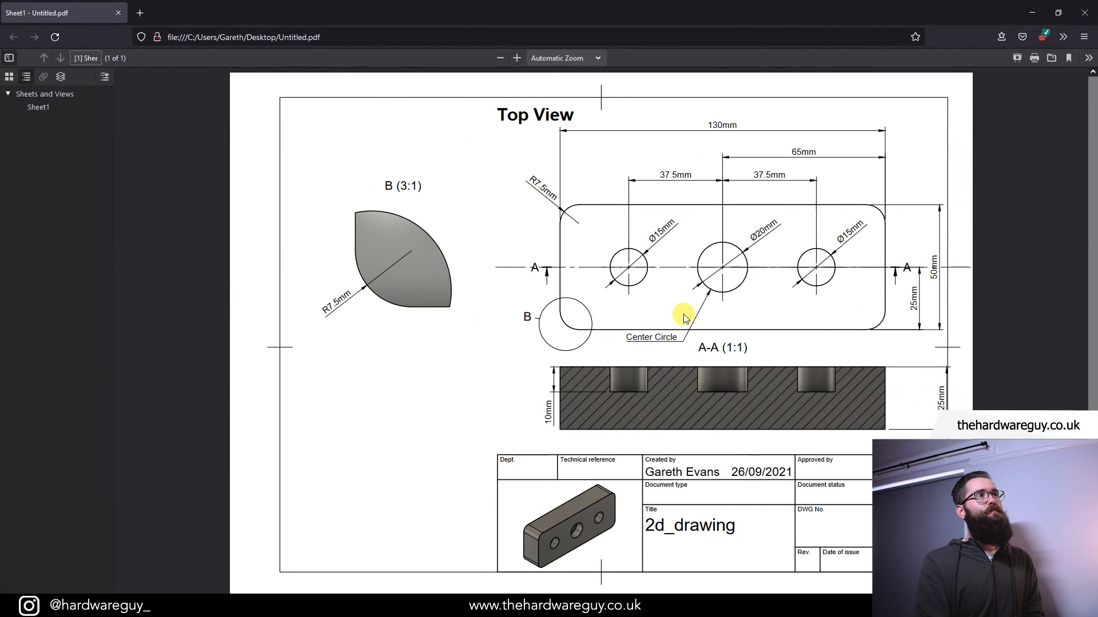
{"action": "scroll", "coordinate": [603, 320], "scroll_direction": "down", "scroll_amount": 6, "text": "ctrl"}
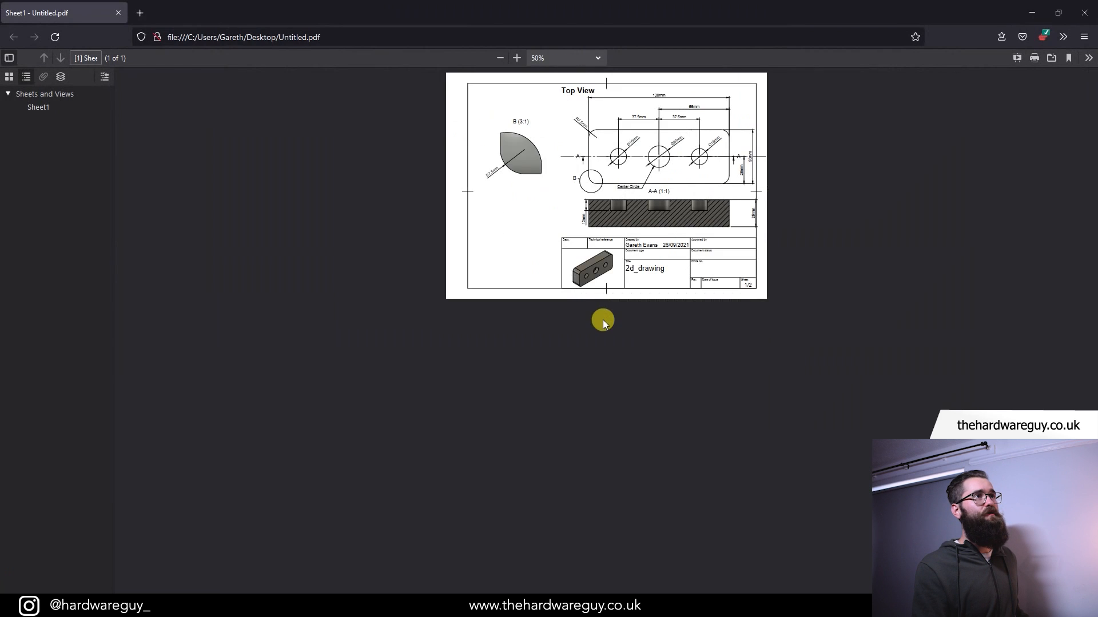
{"action": "scroll", "coordinate": [603, 320], "scroll_direction": "up", "scroll_amount": 2, "text": "ctrl"}
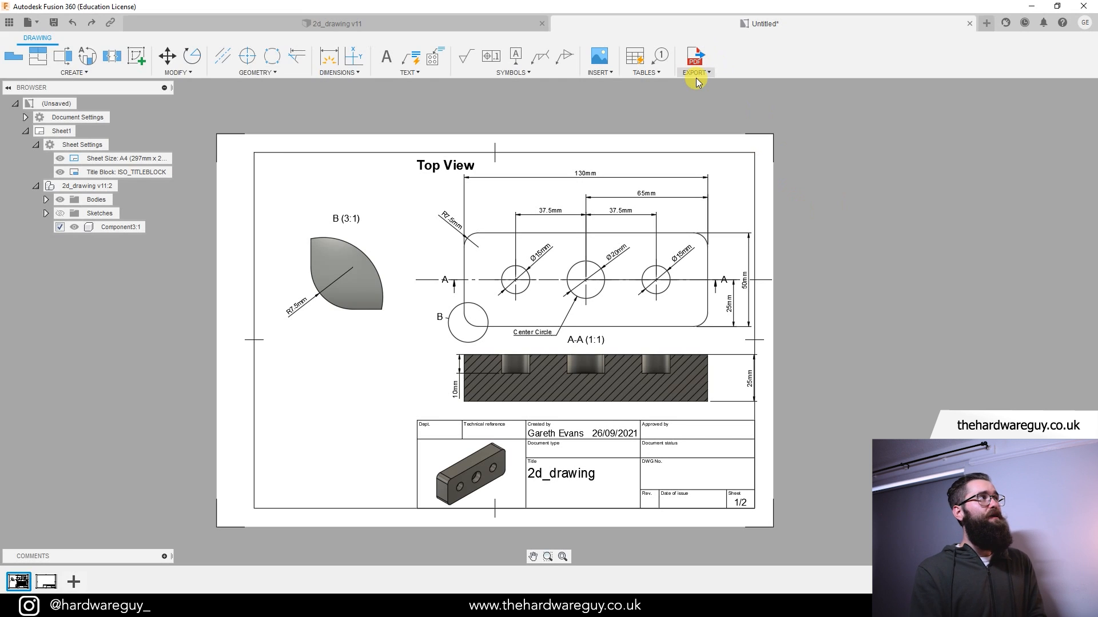
- Print the selected sheets with Microsoft Print to PDF, saving the output over the Untitled file on the Desktop
{"action": "left_click", "coordinate": [37, 26]}
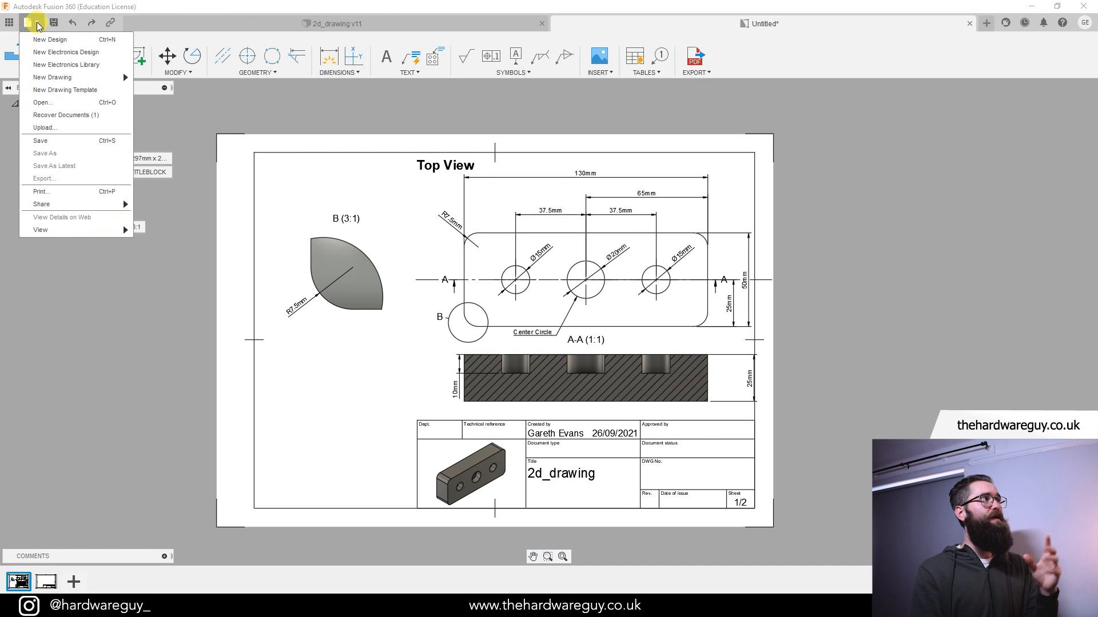
{"action": "left_click", "coordinate": [41, 192]}
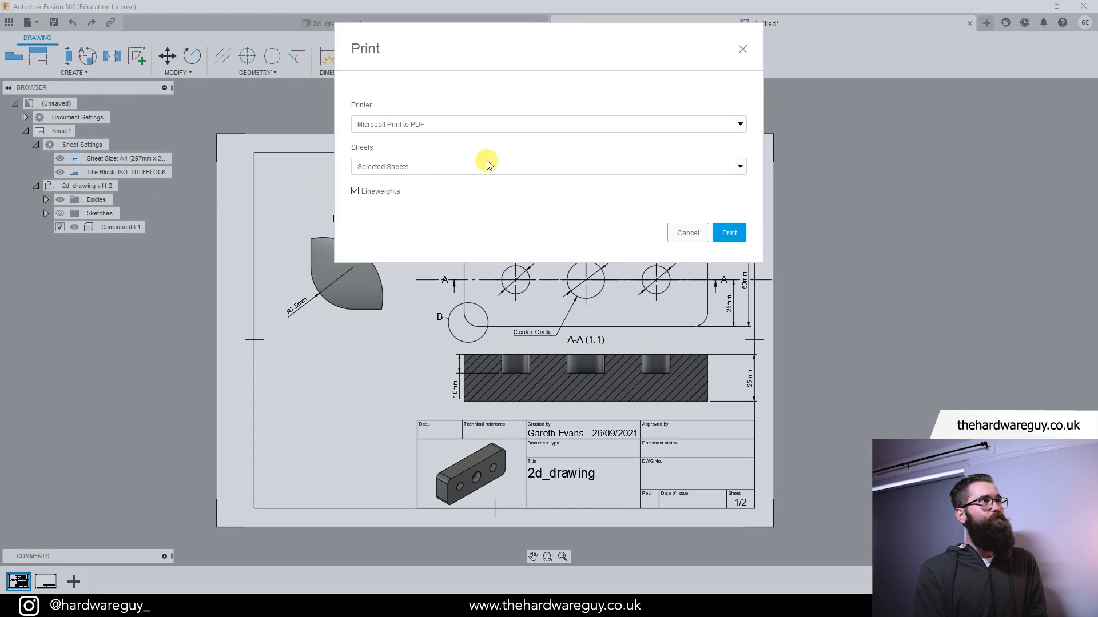
{"action": "left_click", "coordinate": [501, 124]}
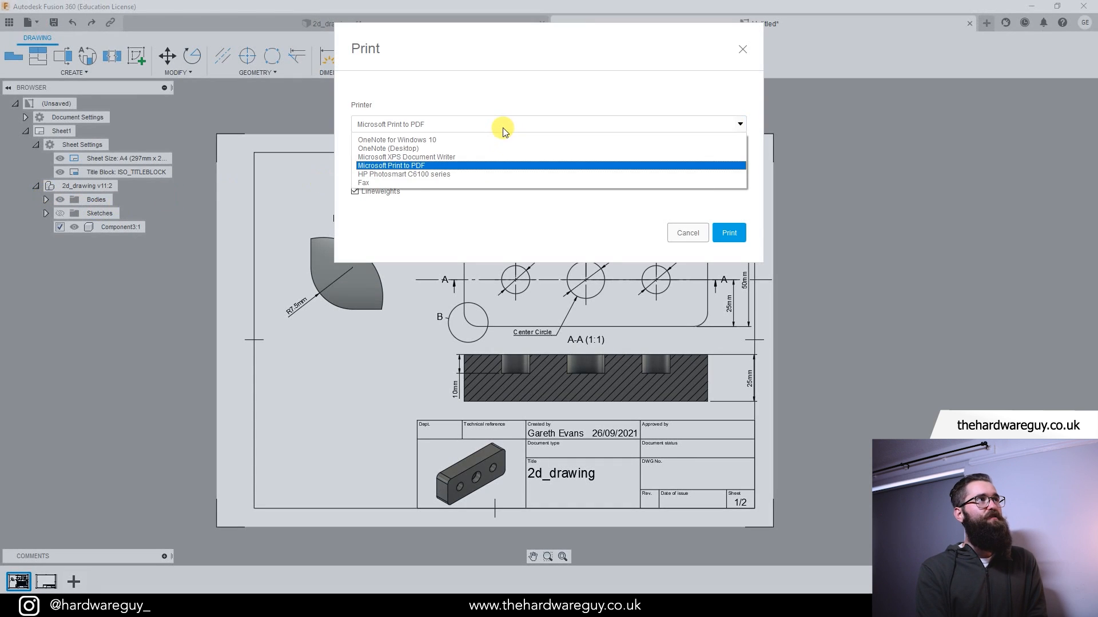
{"action": "left_click", "coordinate": [500, 166]}
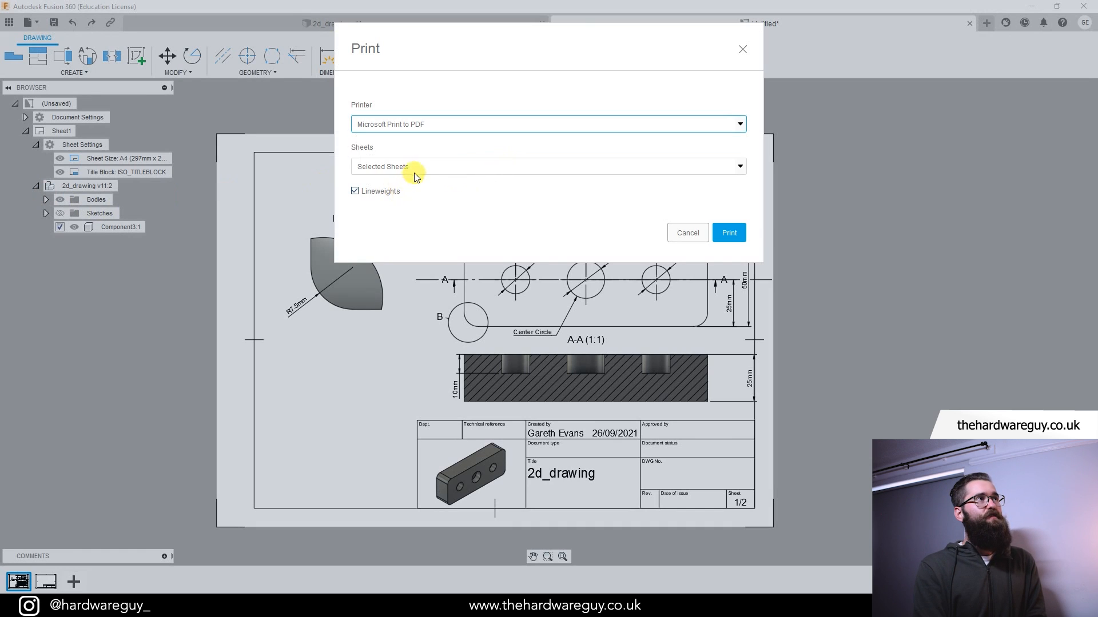
{"action": "left_click", "coordinate": [414, 171]}
{"action": "left_click", "coordinate": [407, 199]}
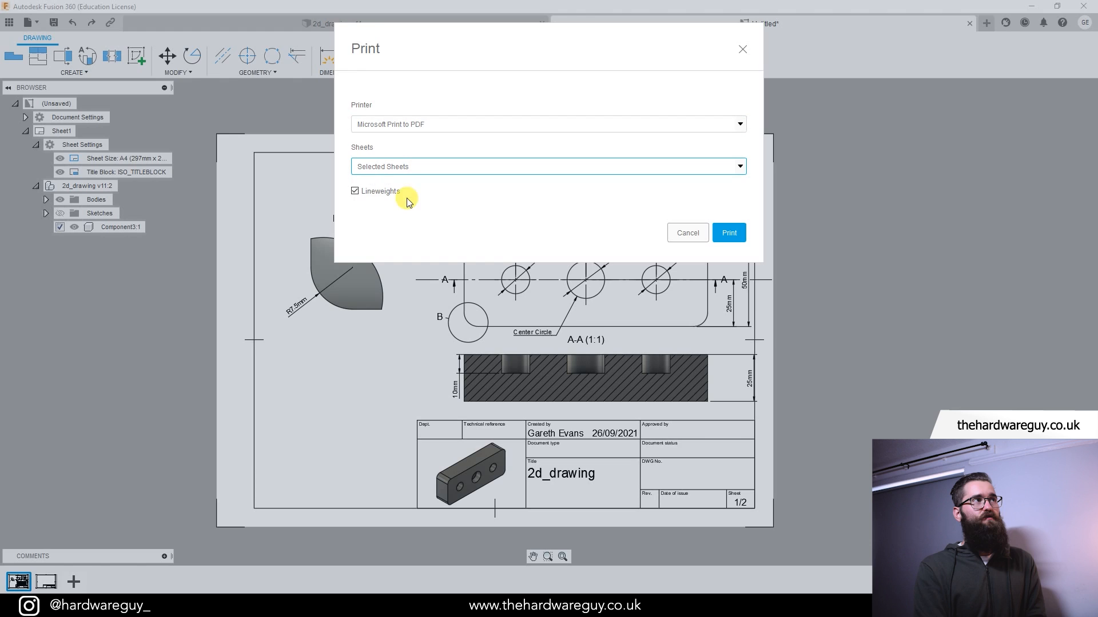
{"action": "left_click", "coordinate": [731, 233]}
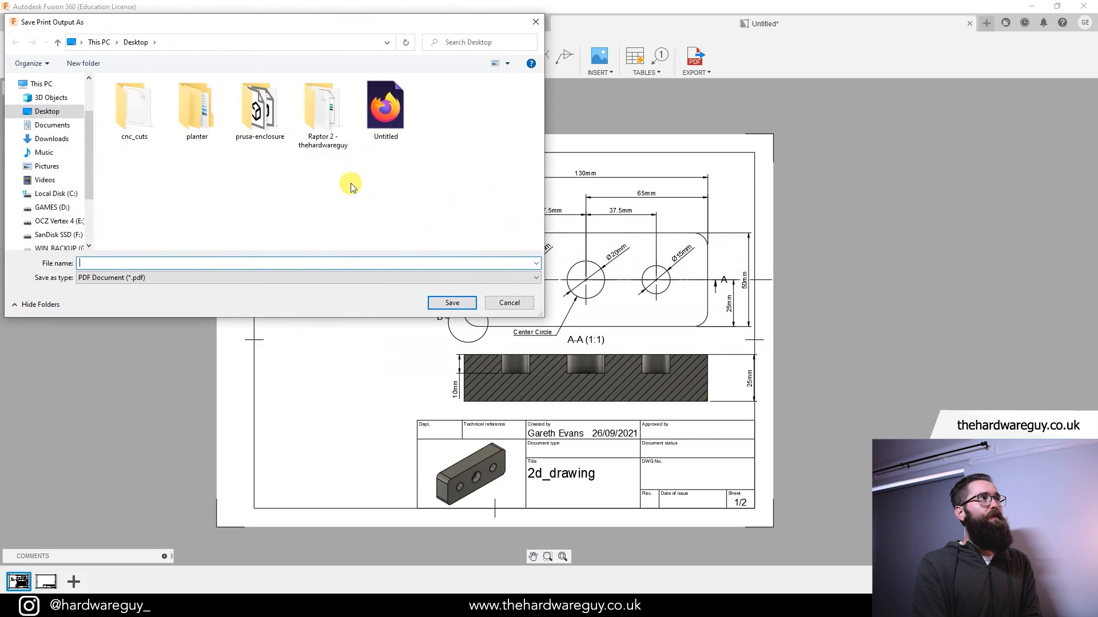
{"action": "left_click", "coordinate": [384, 115]}
{"action": "left_click", "coordinate": [452, 303]}
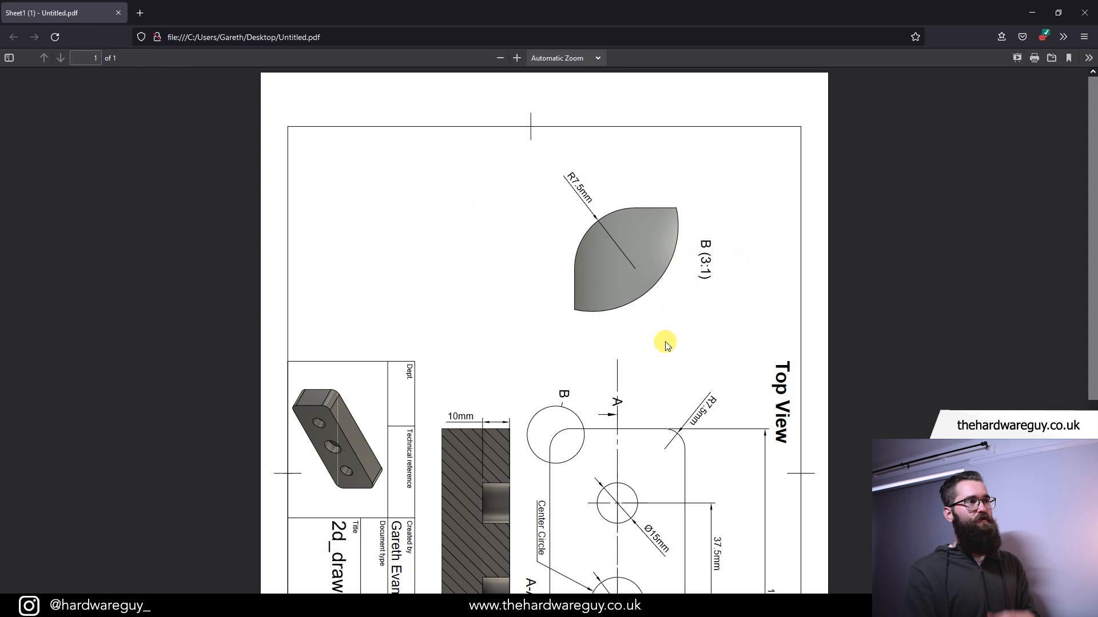
- Look over the printed PDF in the browser and rotate it anti-clockwise into landscape orientation
{"action": "scroll", "coordinate": [661, 343], "scroll_direction": "down", "scroll_amount": 3}
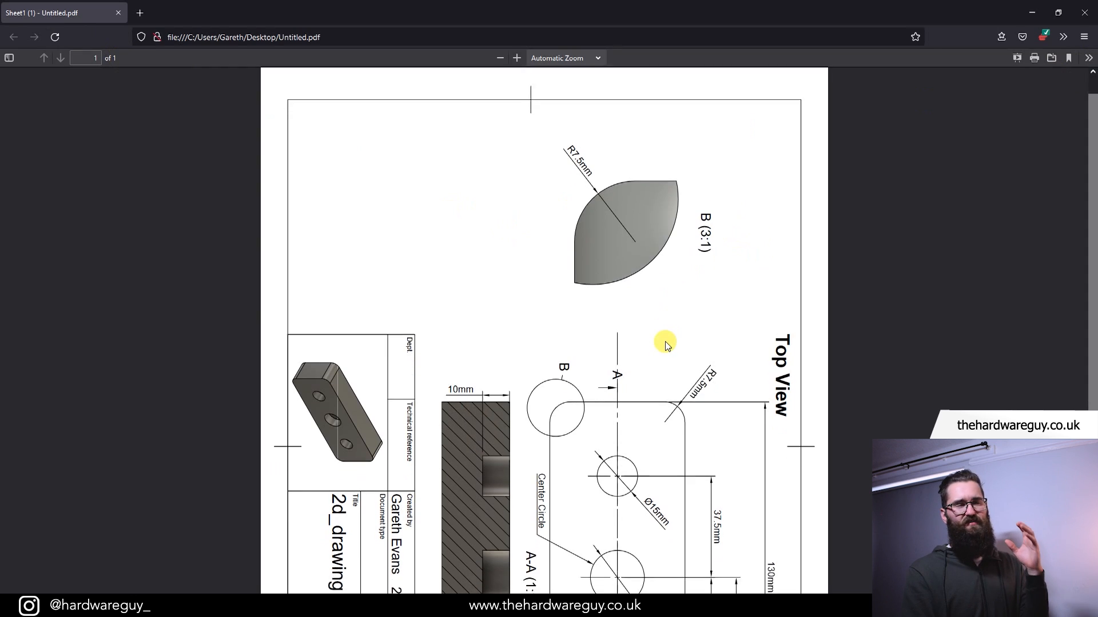
{"action": "scroll", "coordinate": [638, 348], "scroll_direction": "up", "scroll_amount": 3}
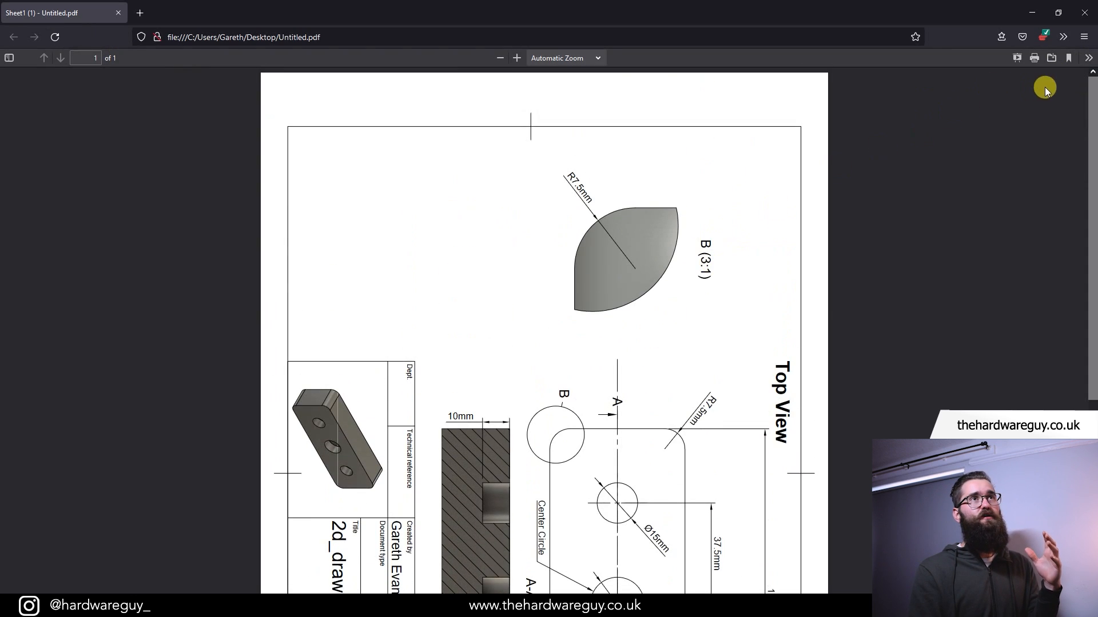
{"action": "left_click", "coordinate": [1087, 60]}
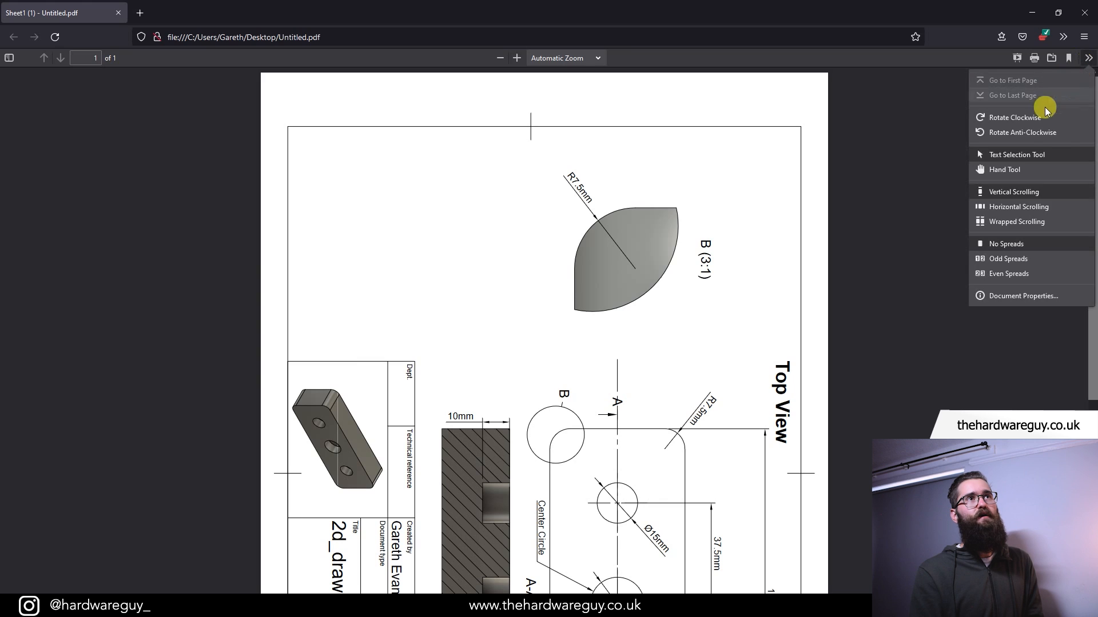
{"action": "left_click", "coordinate": [1027, 133]}
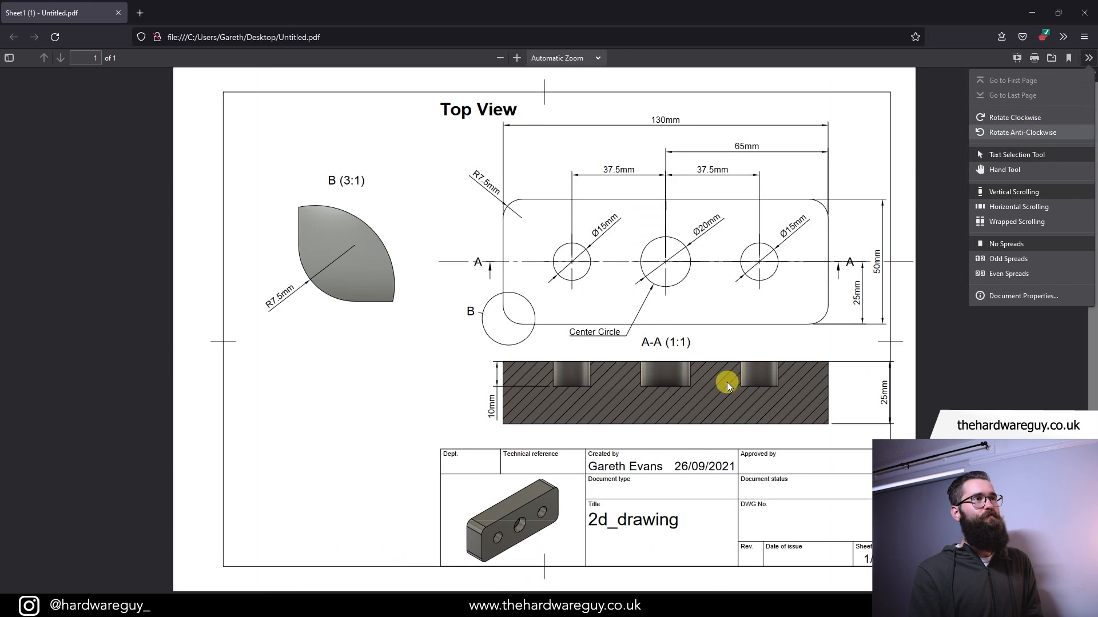